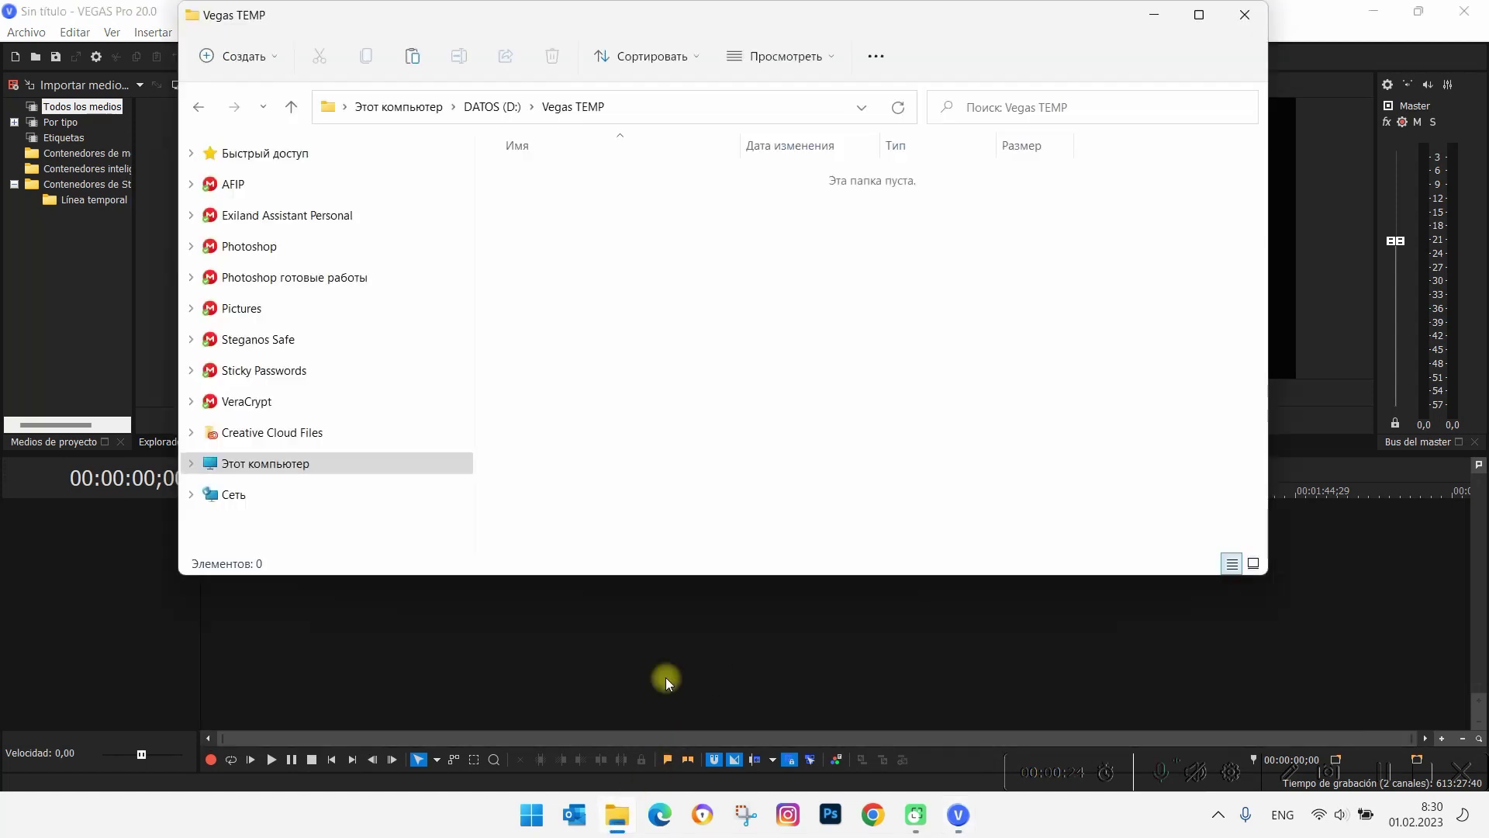
Step: Create a new folder named temp inside D:\Vegas TEMP
left_click(1199, 15)
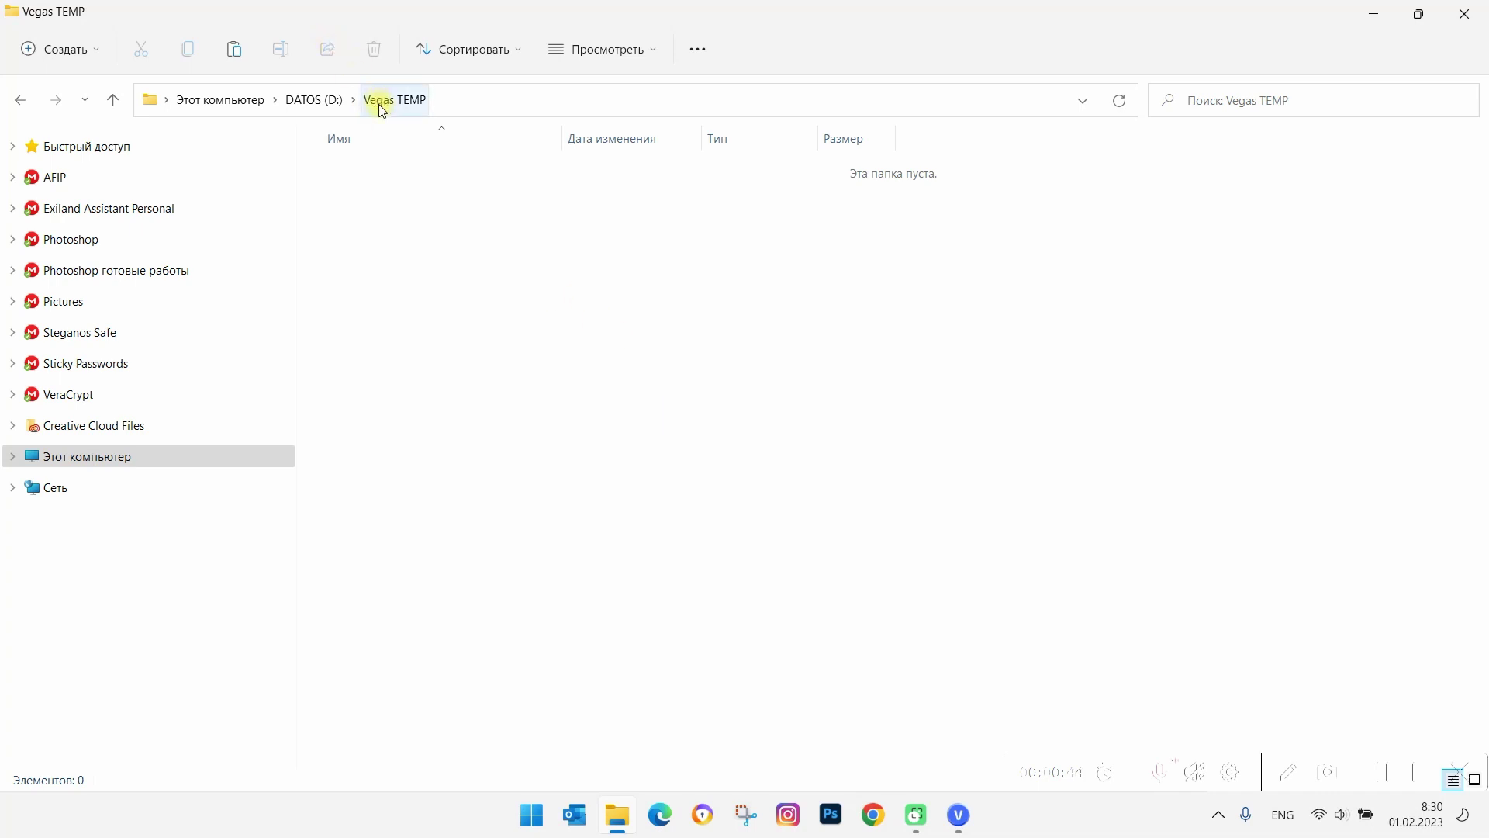
right_click(549, 275)
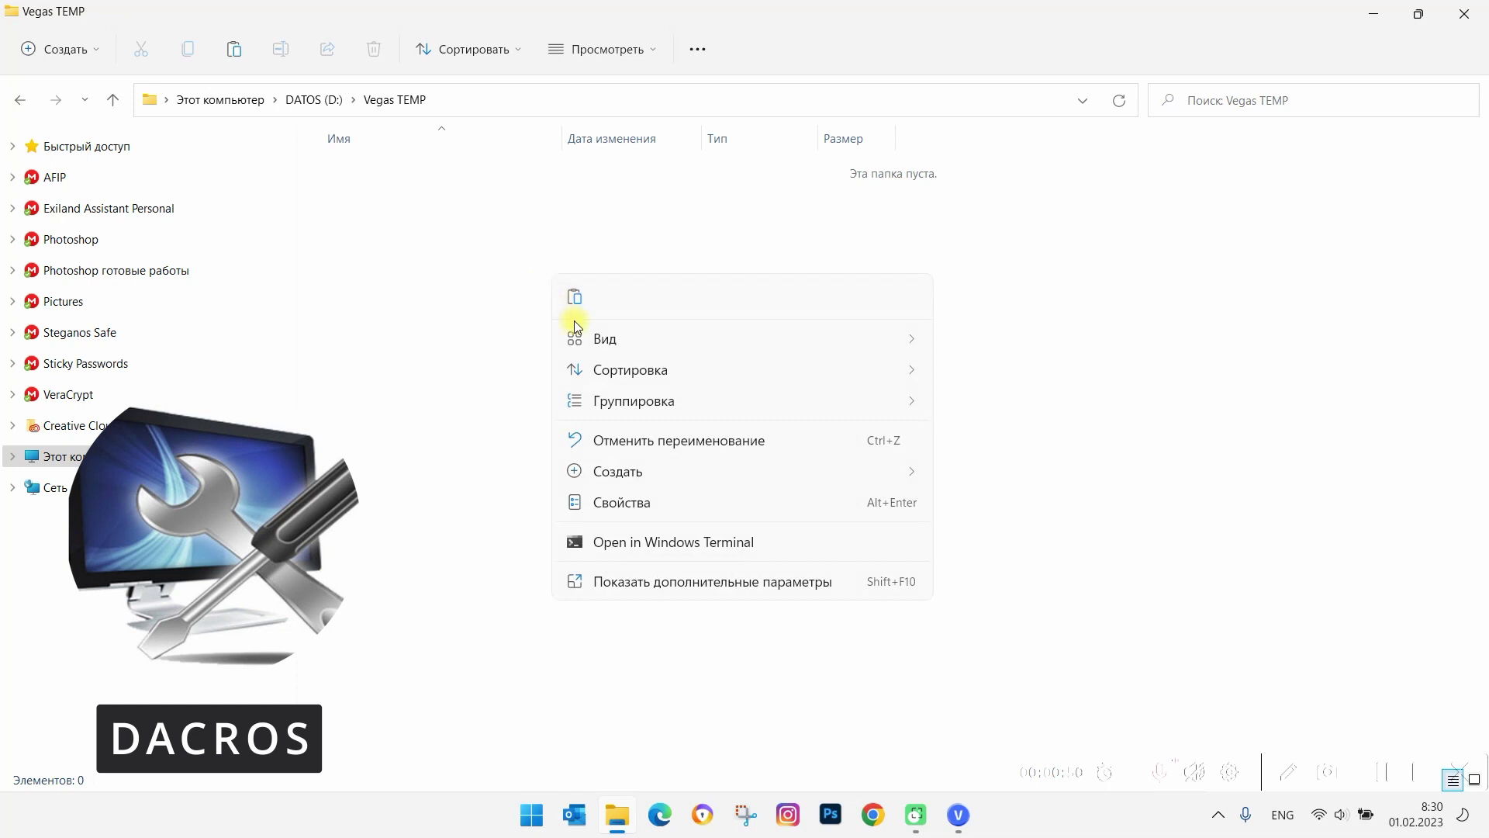
key("ctrl+shift+n")
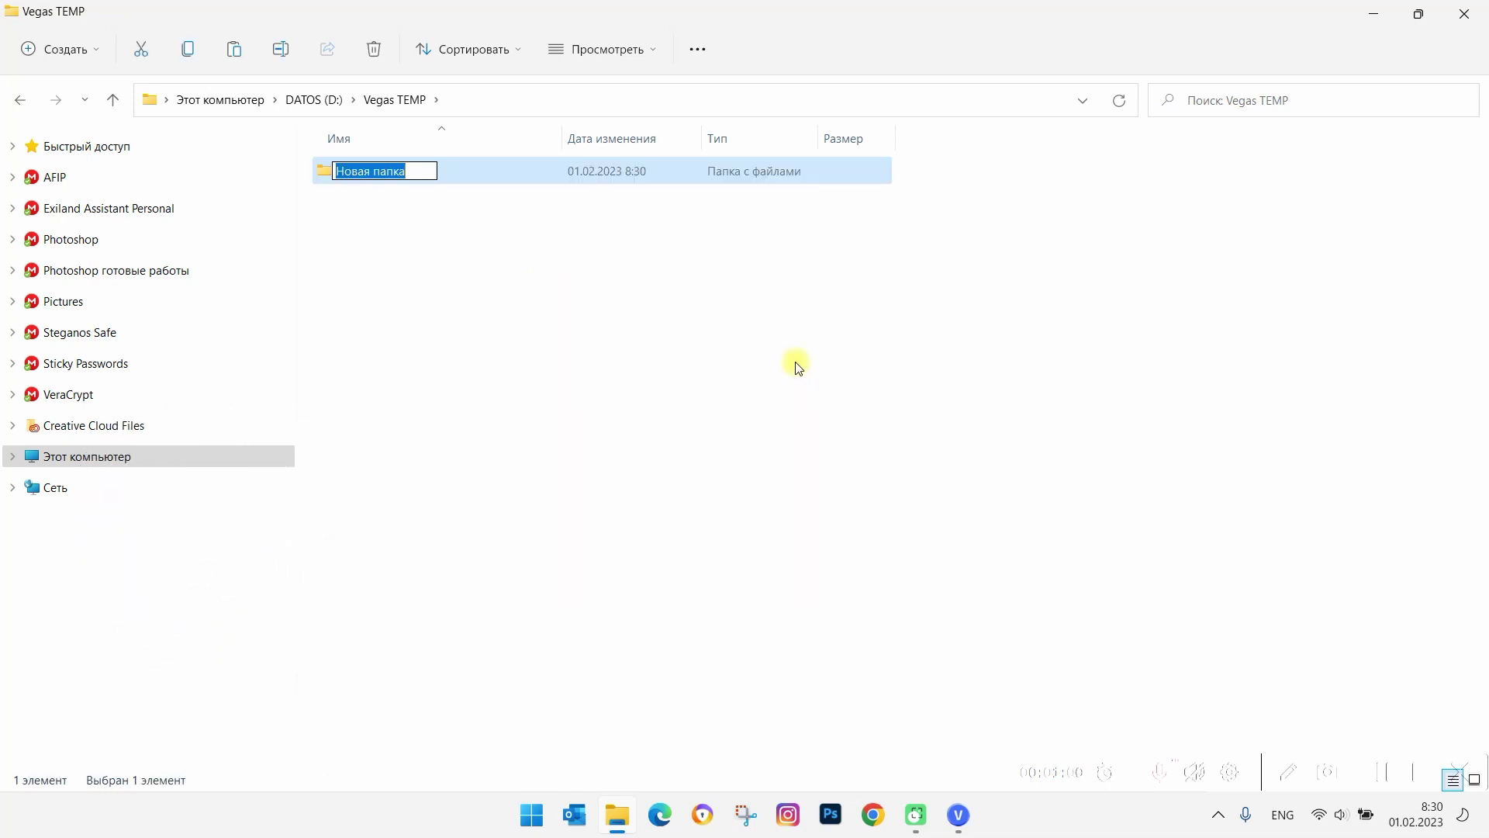
type("temp")
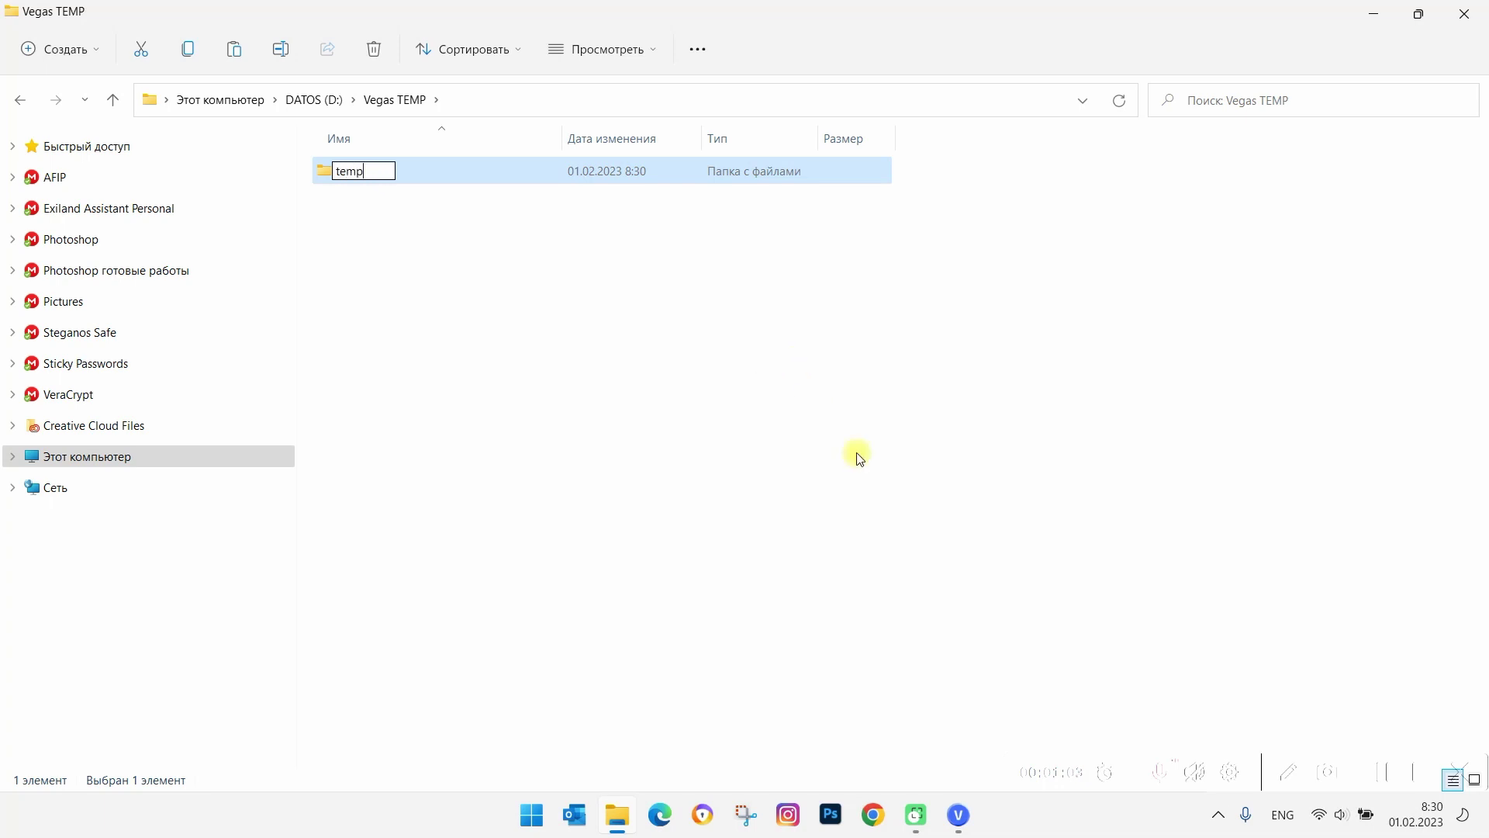
left_click(850, 457)
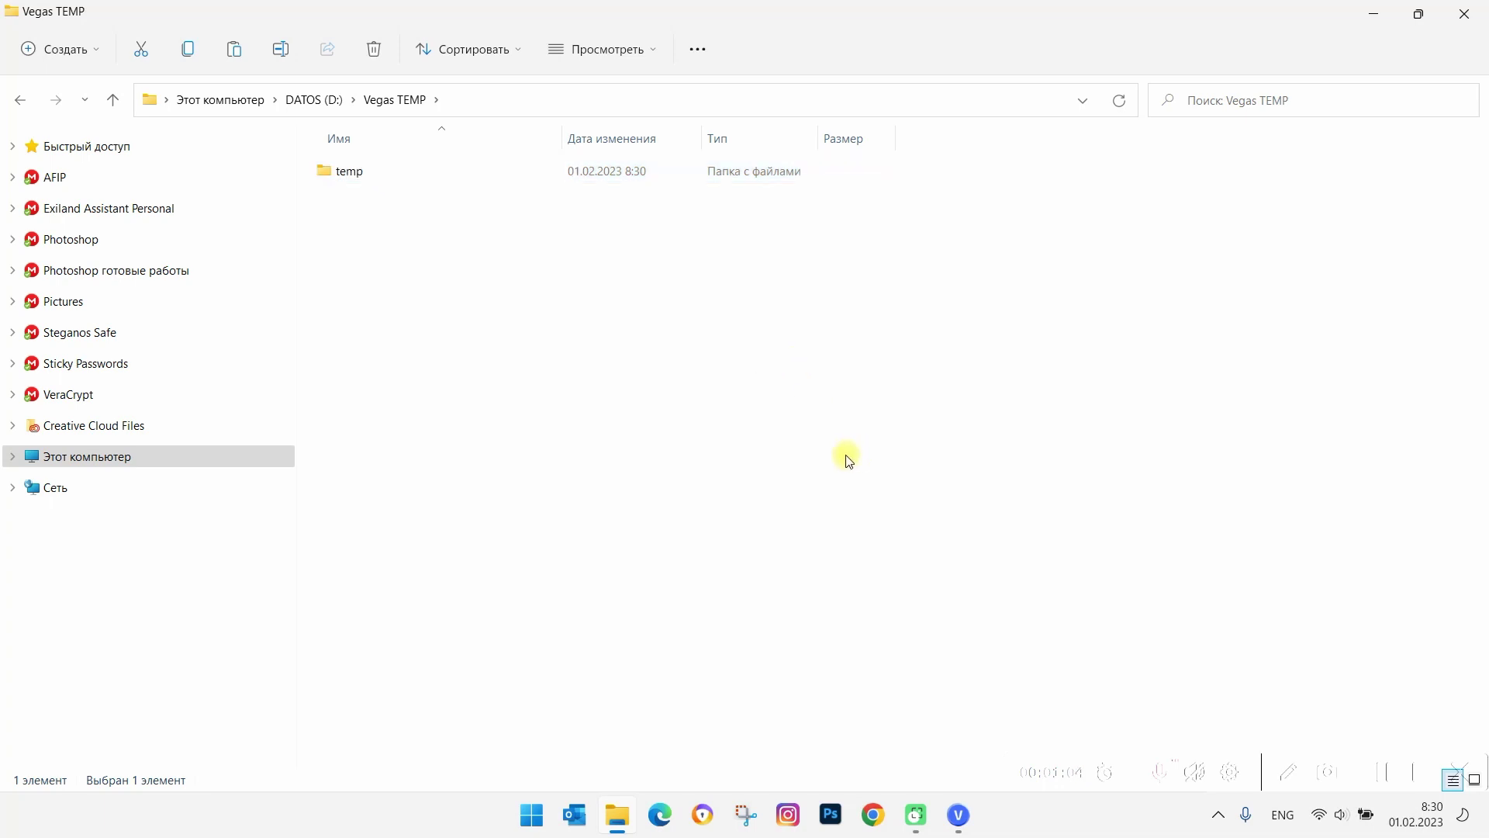
Step: Add two more folders to Vegas TEMP, named Prerenderidered files and Rendered files
right_click(456, 250)
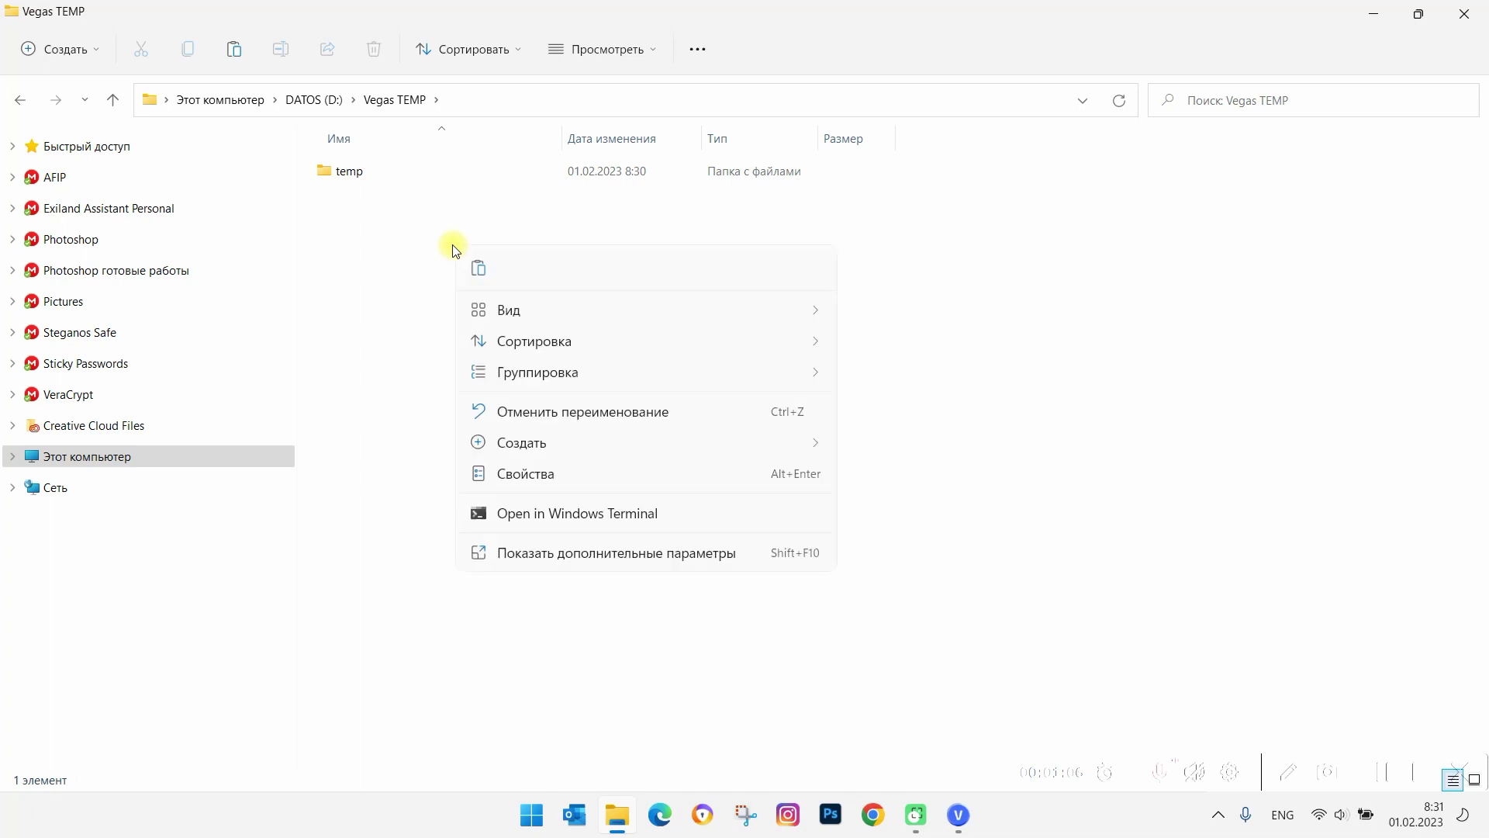
left_click(69, 51)
left_click(68, 51)
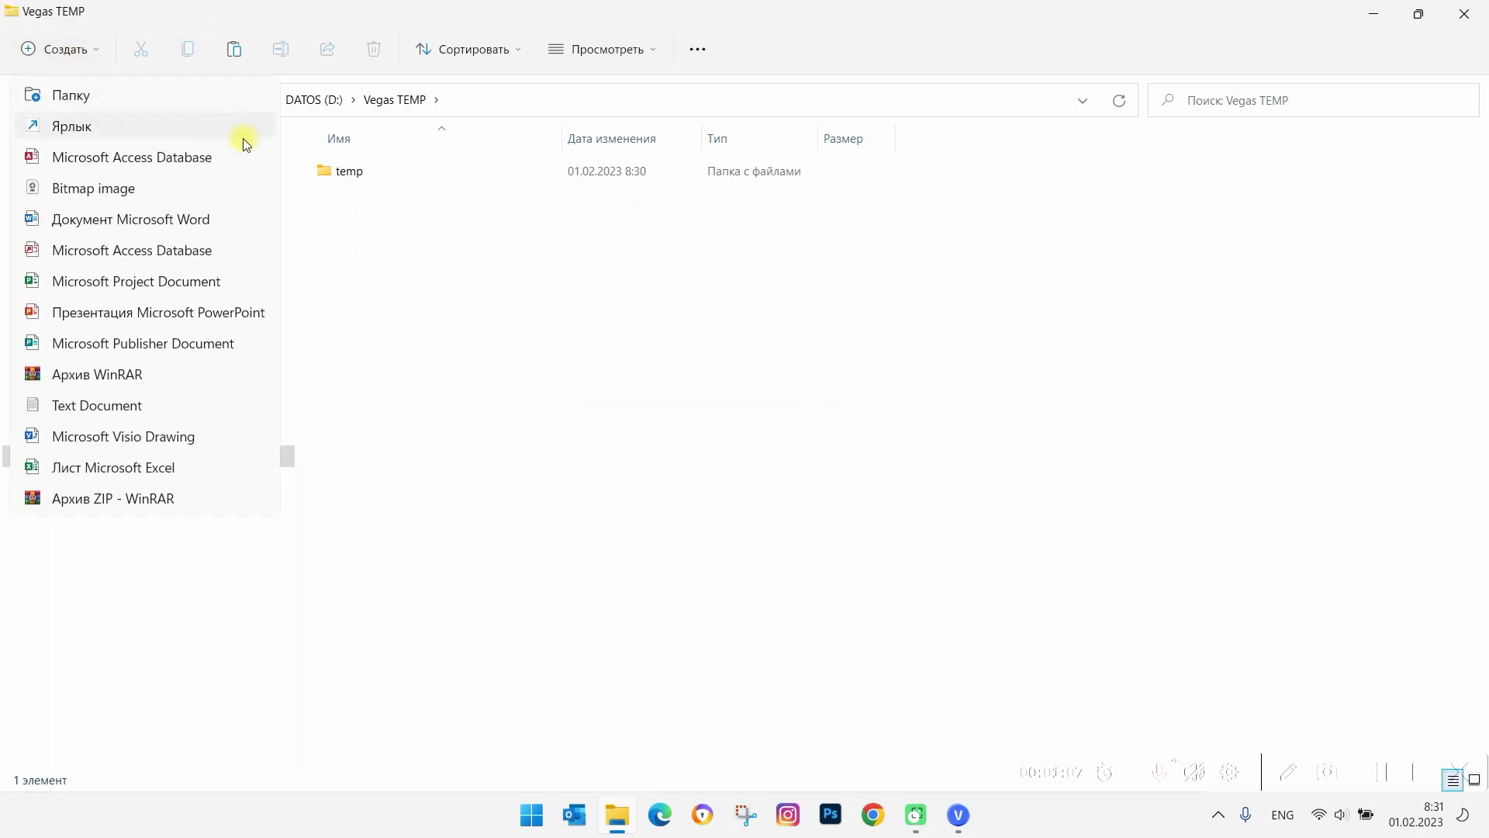
left_click(110, 93)
type("Rendered files")
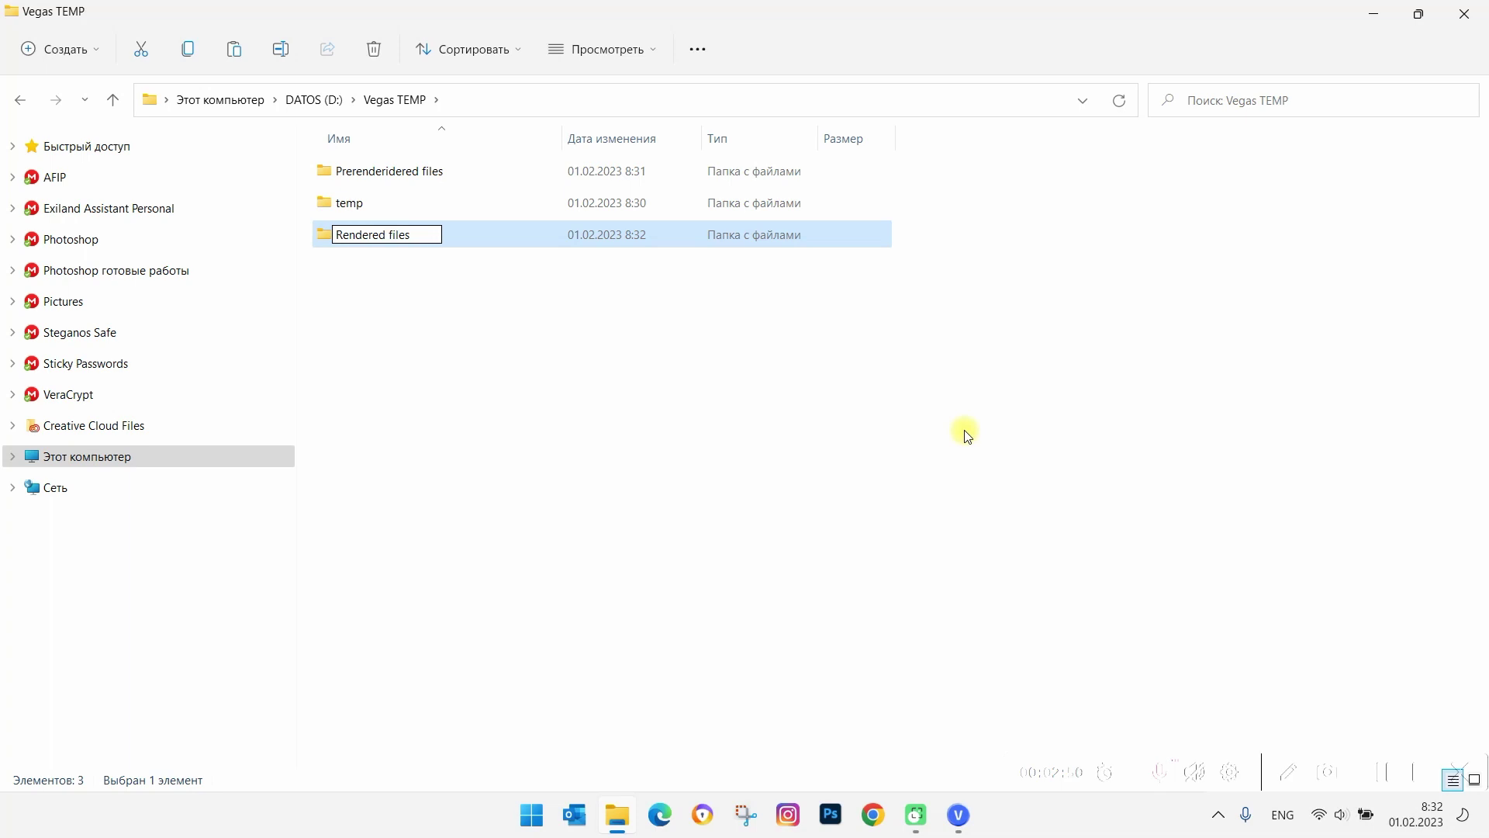
left_click(967, 434)
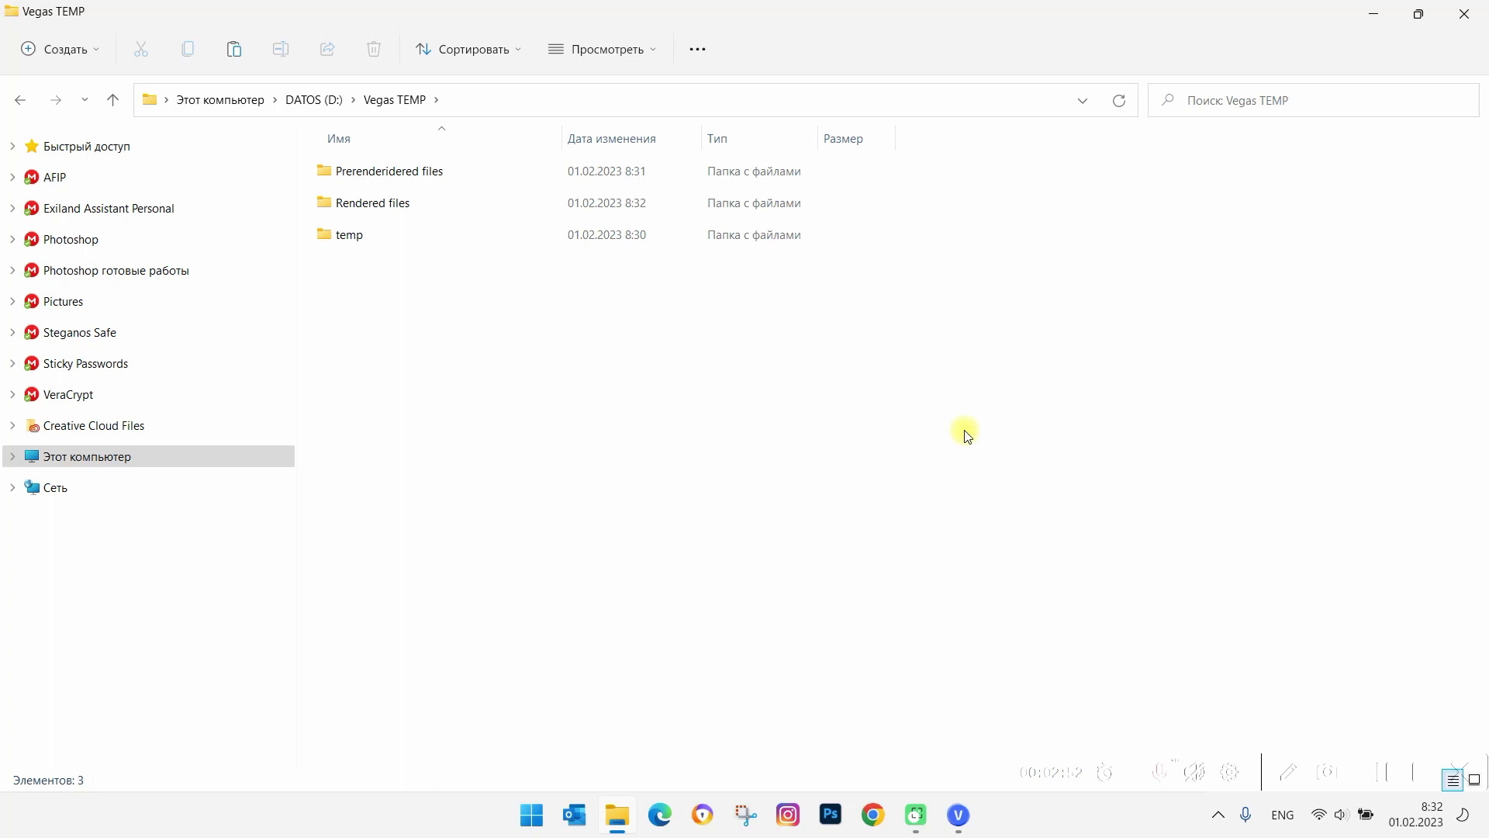
Step: Switch to VEGAS Pro and set the temporary files folder in the general preferences to D:\Vegas TEMP\temp
left_click(1371, 13)
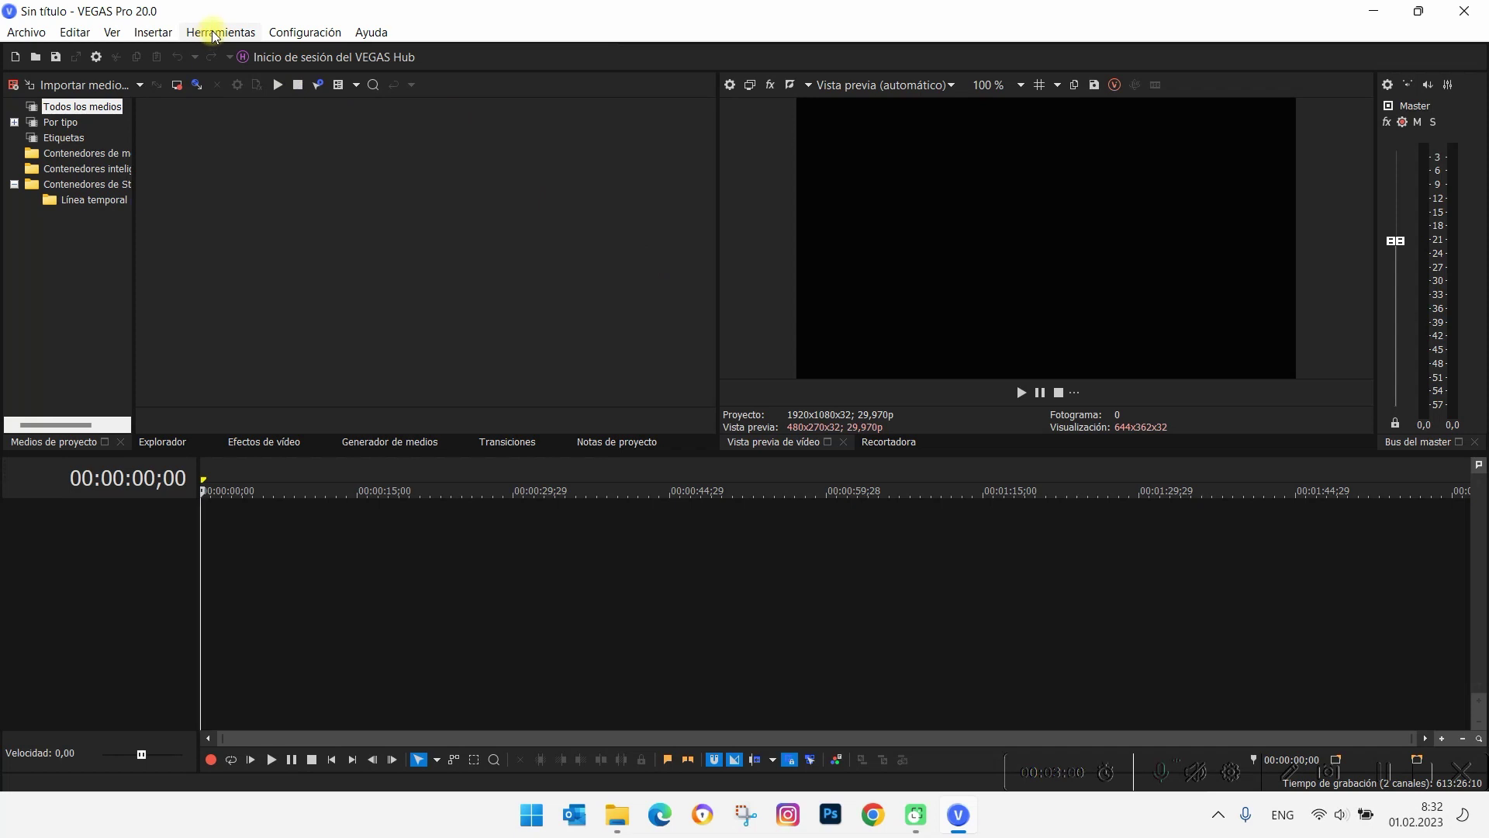
left_click(303, 31)
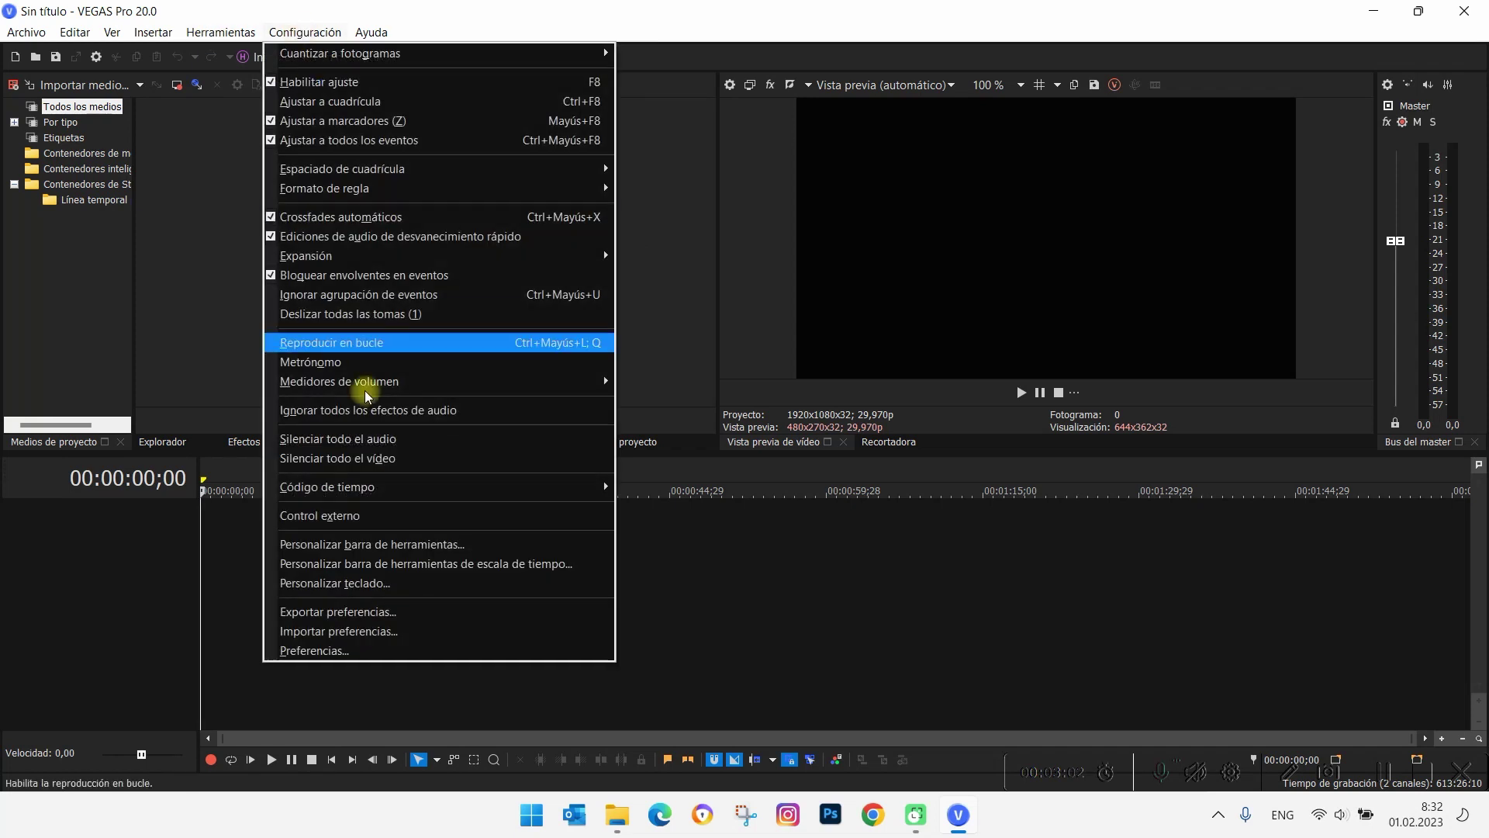
left_click(348, 650)
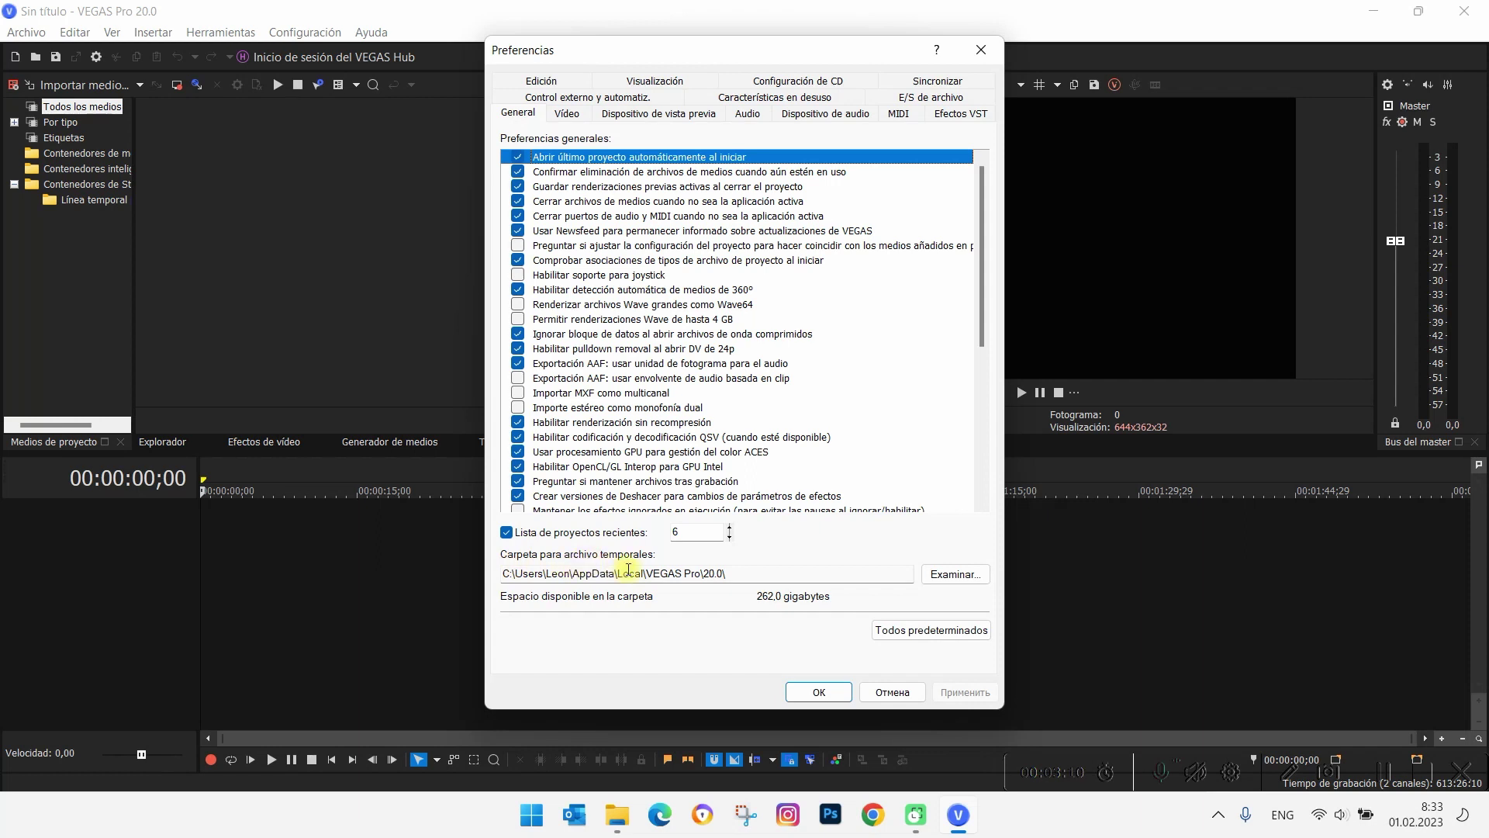
left_click(947, 576)
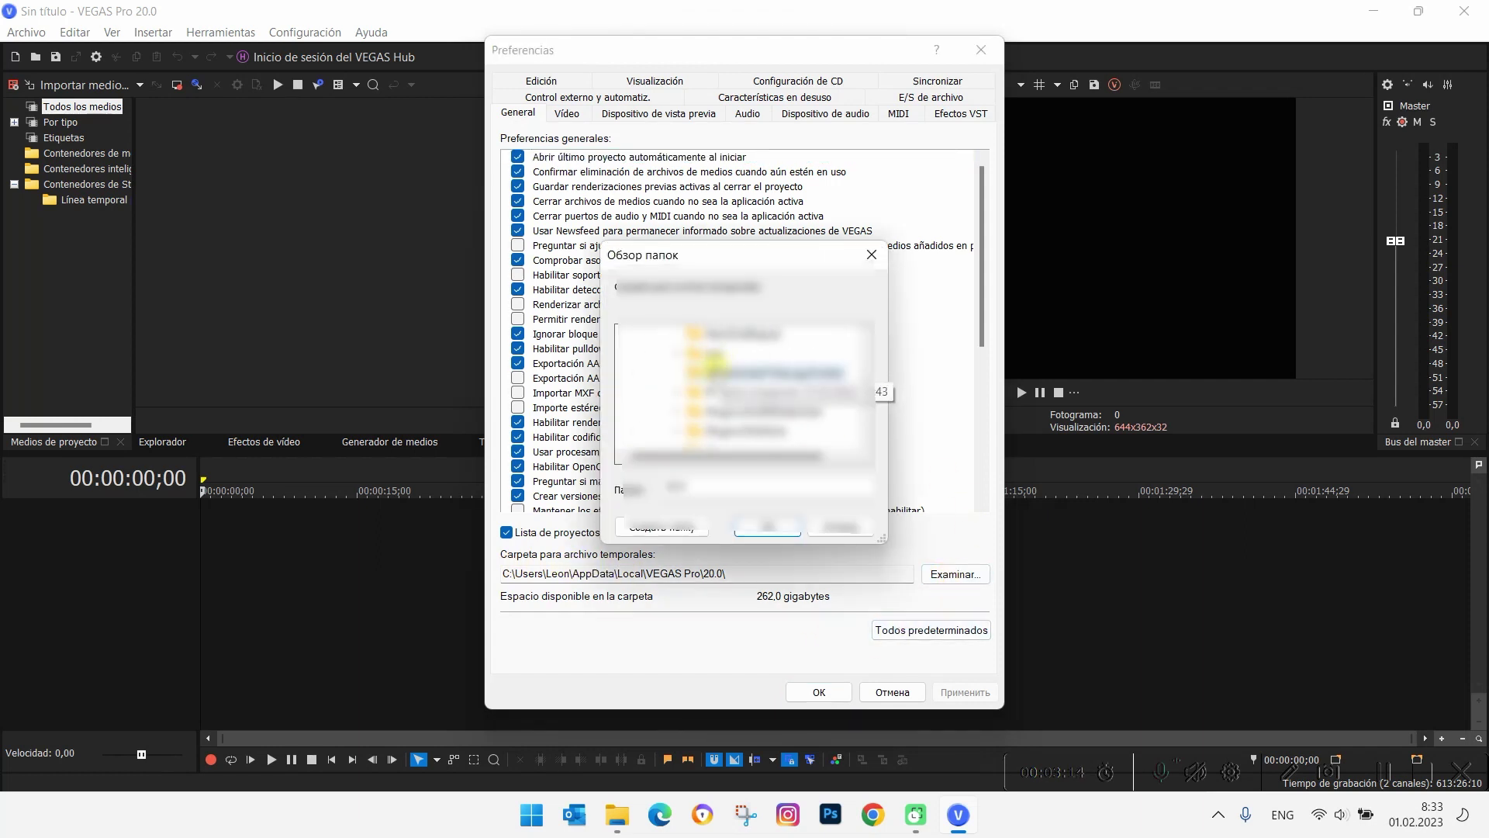
left_click(795, 423)
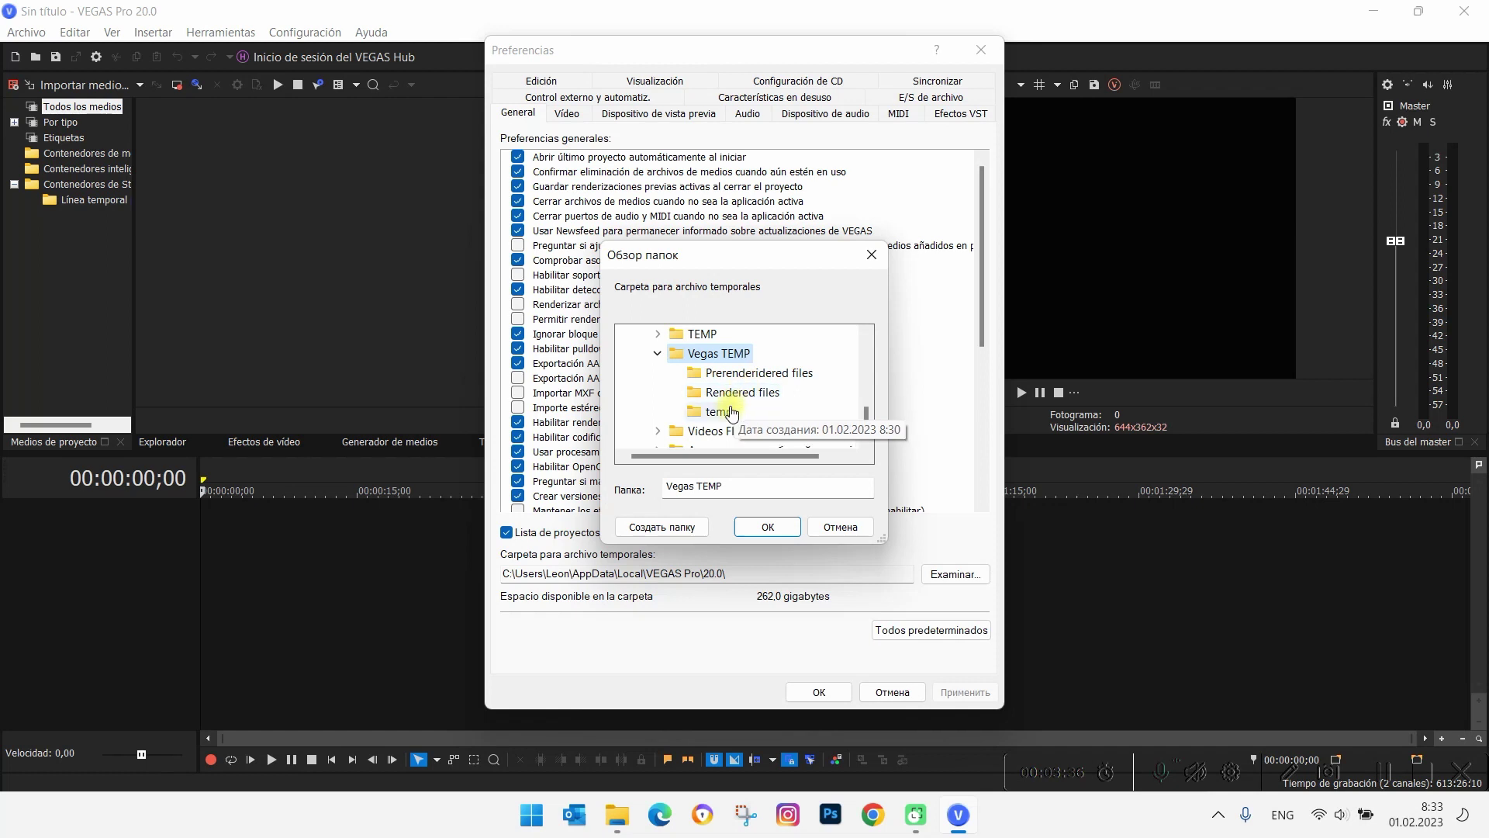
left_click(733, 411)
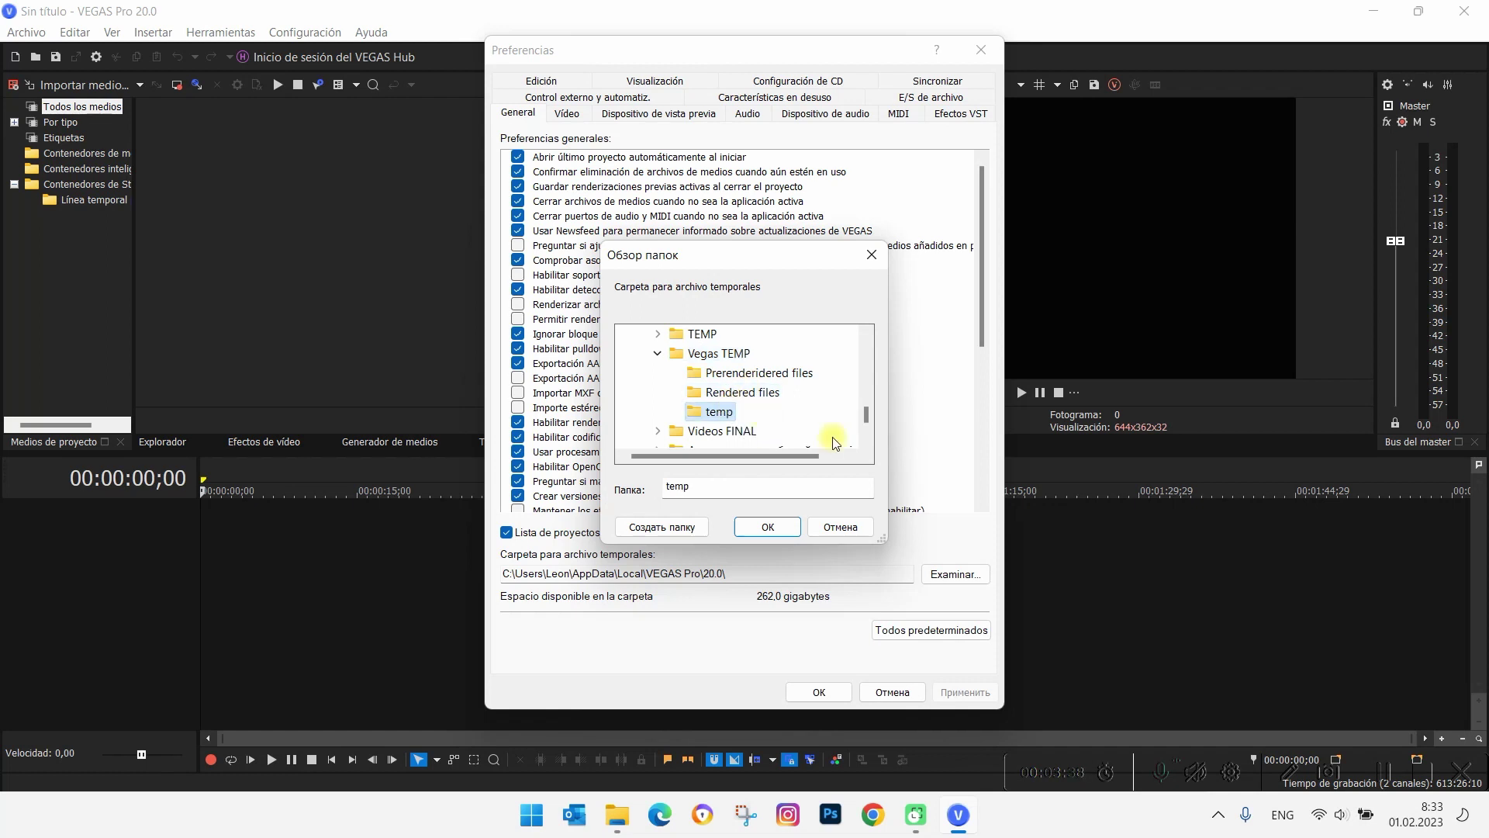
left_click(767, 527)
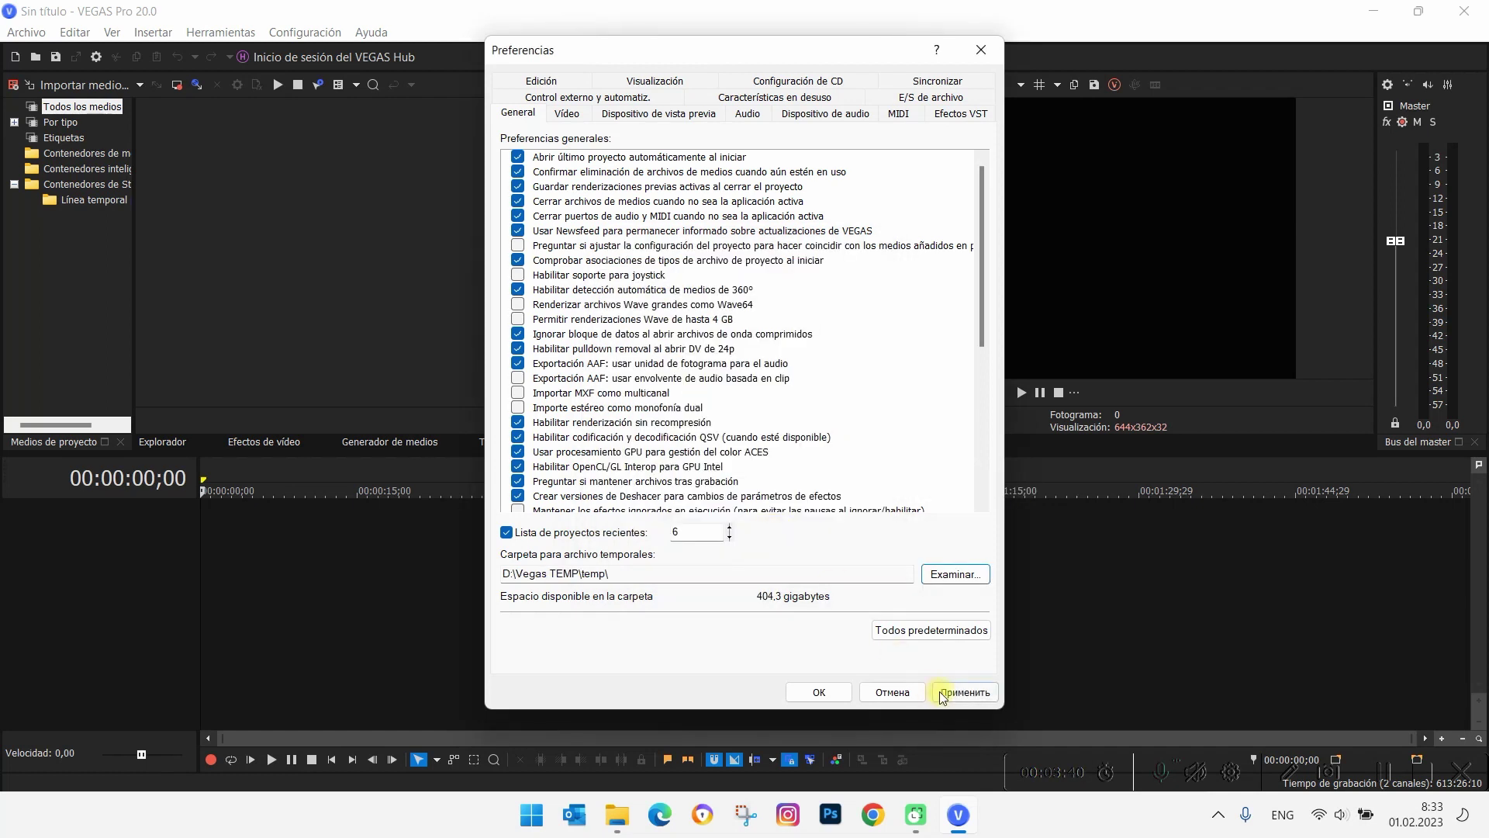
left_click(942, 692)
left_click(816, 693)
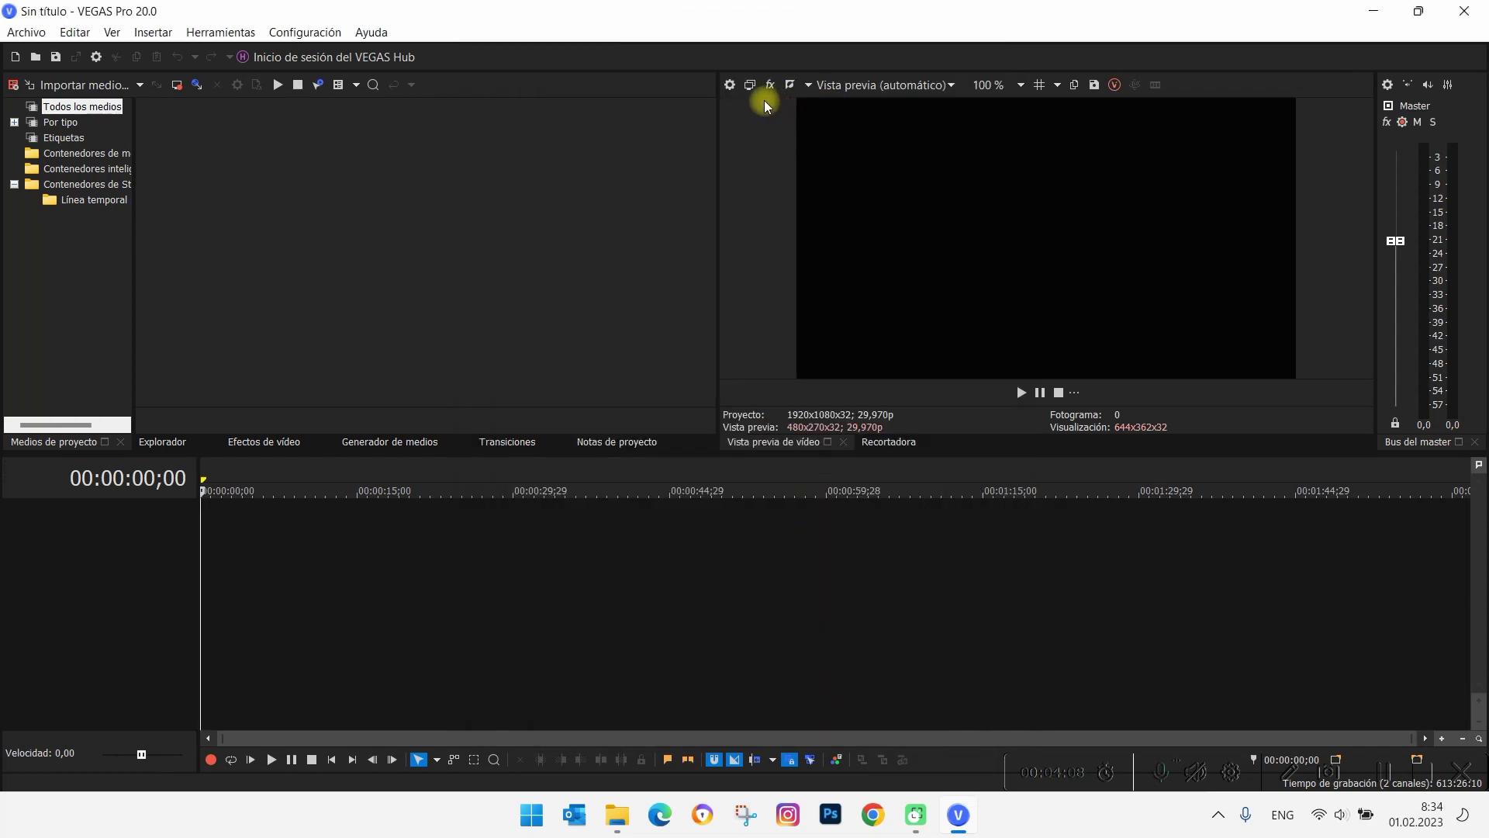
Step: Set the project's prerendered files folder to D:\Vegas TEMP\Prerenderidered files and apply the video properties
left_click(729, 86)
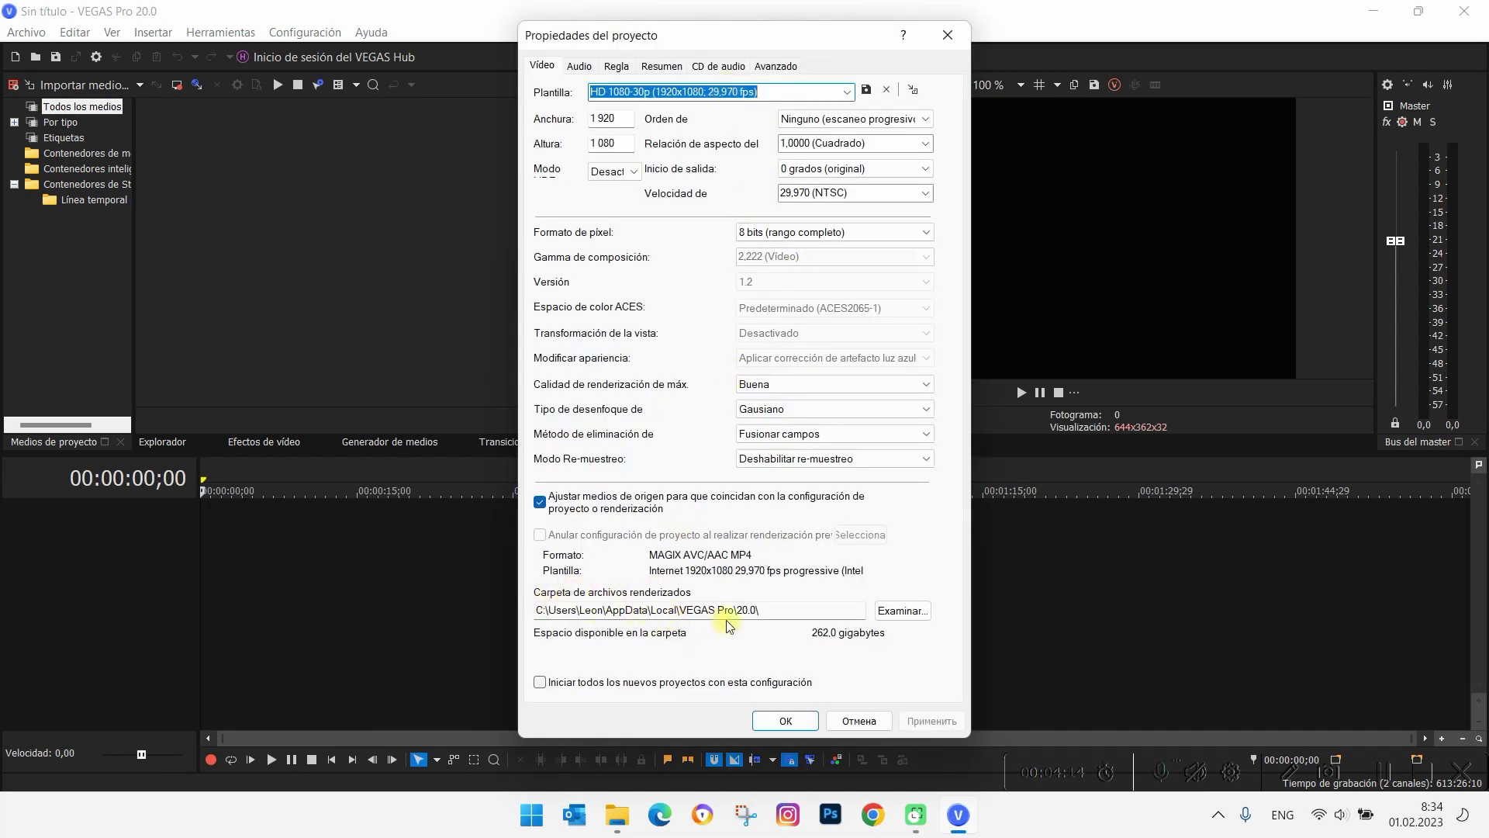
left_click(901, 611)
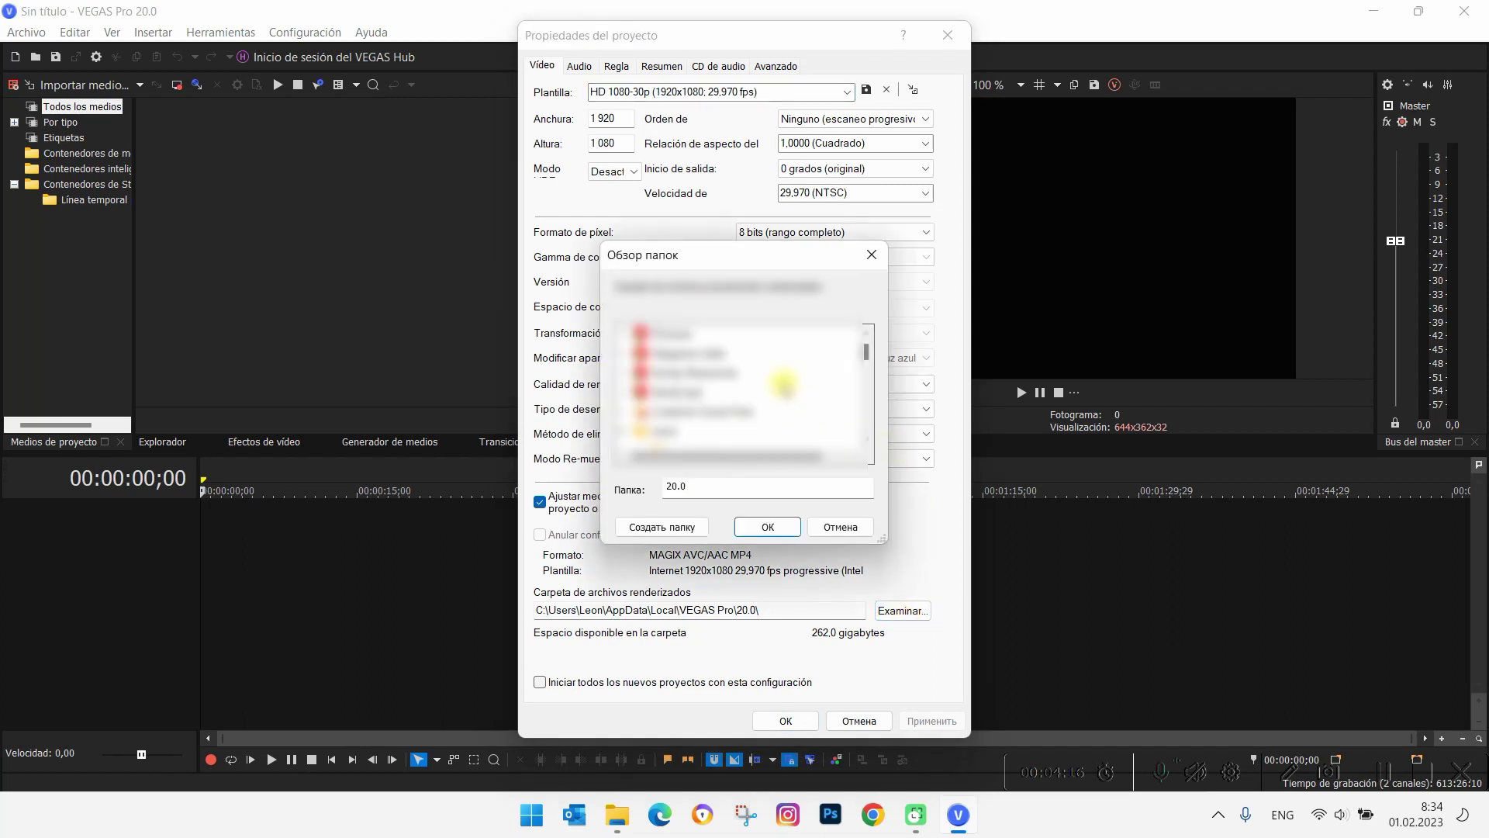
scroll(781, 380, "down", 5)
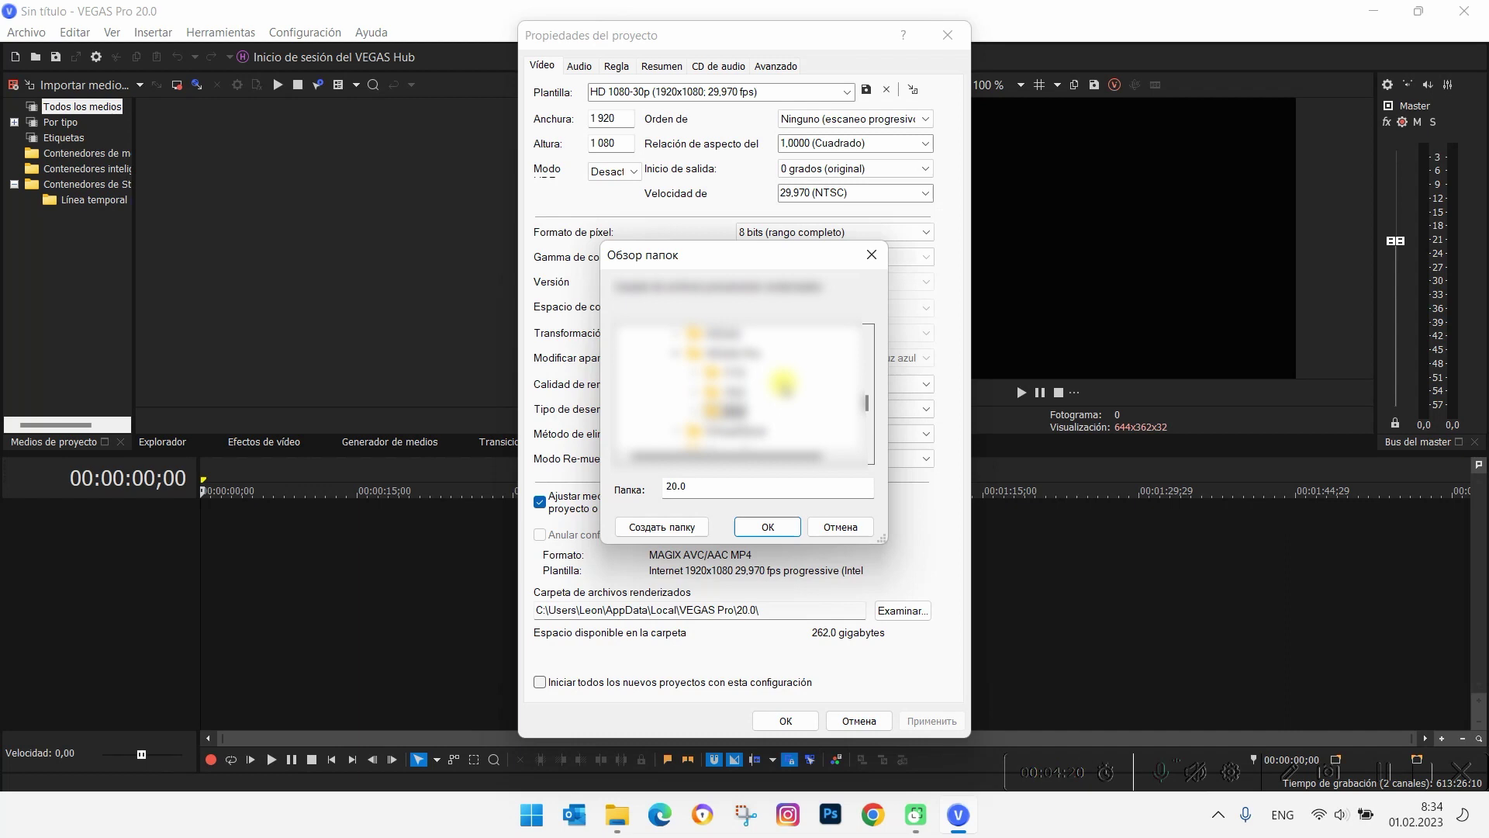
left_click(791, 377)
left_click(799, 376)
left_click(768, 526)
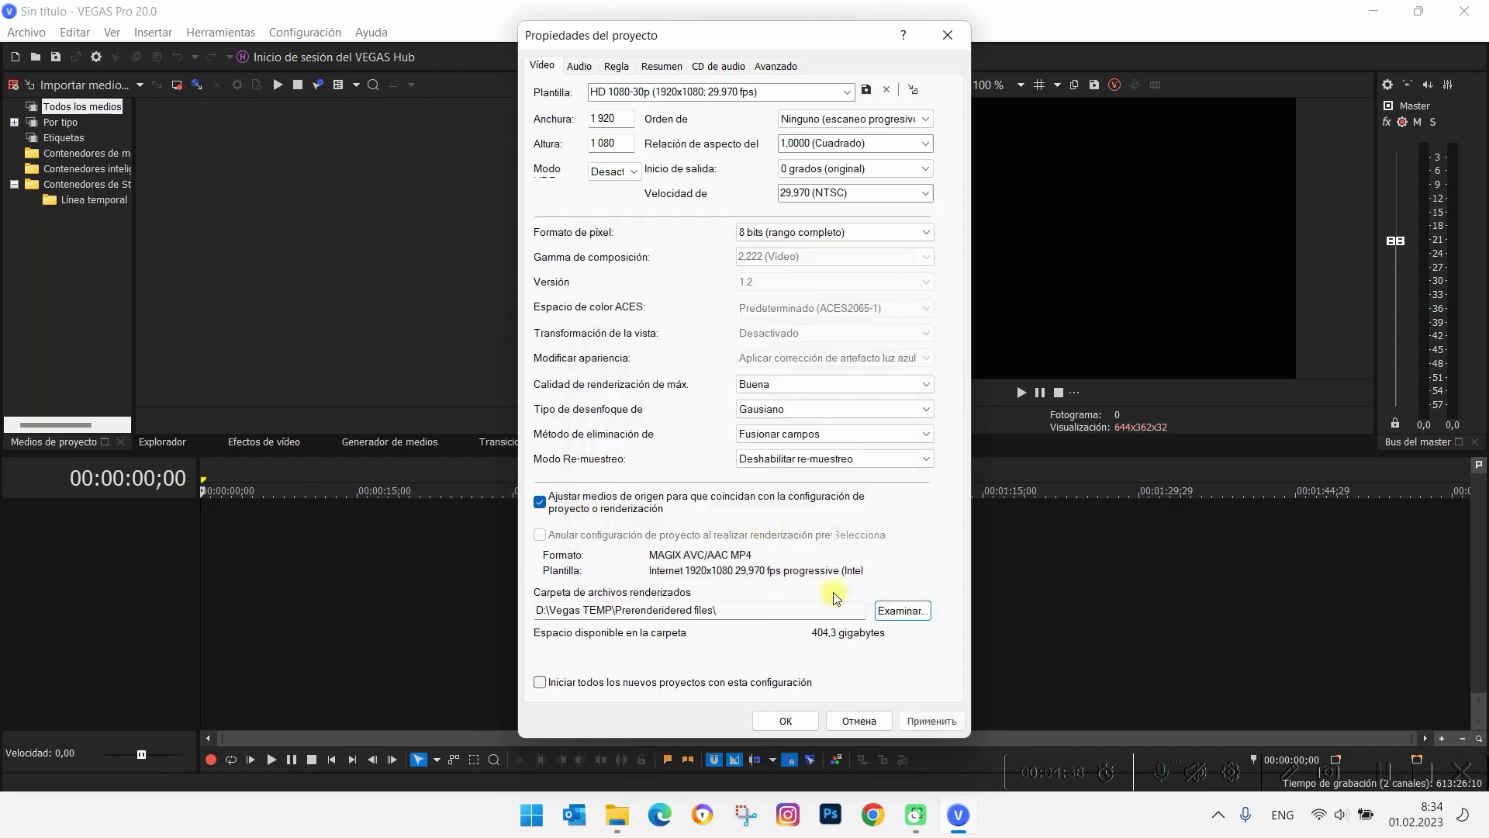
left_click(933, 721)
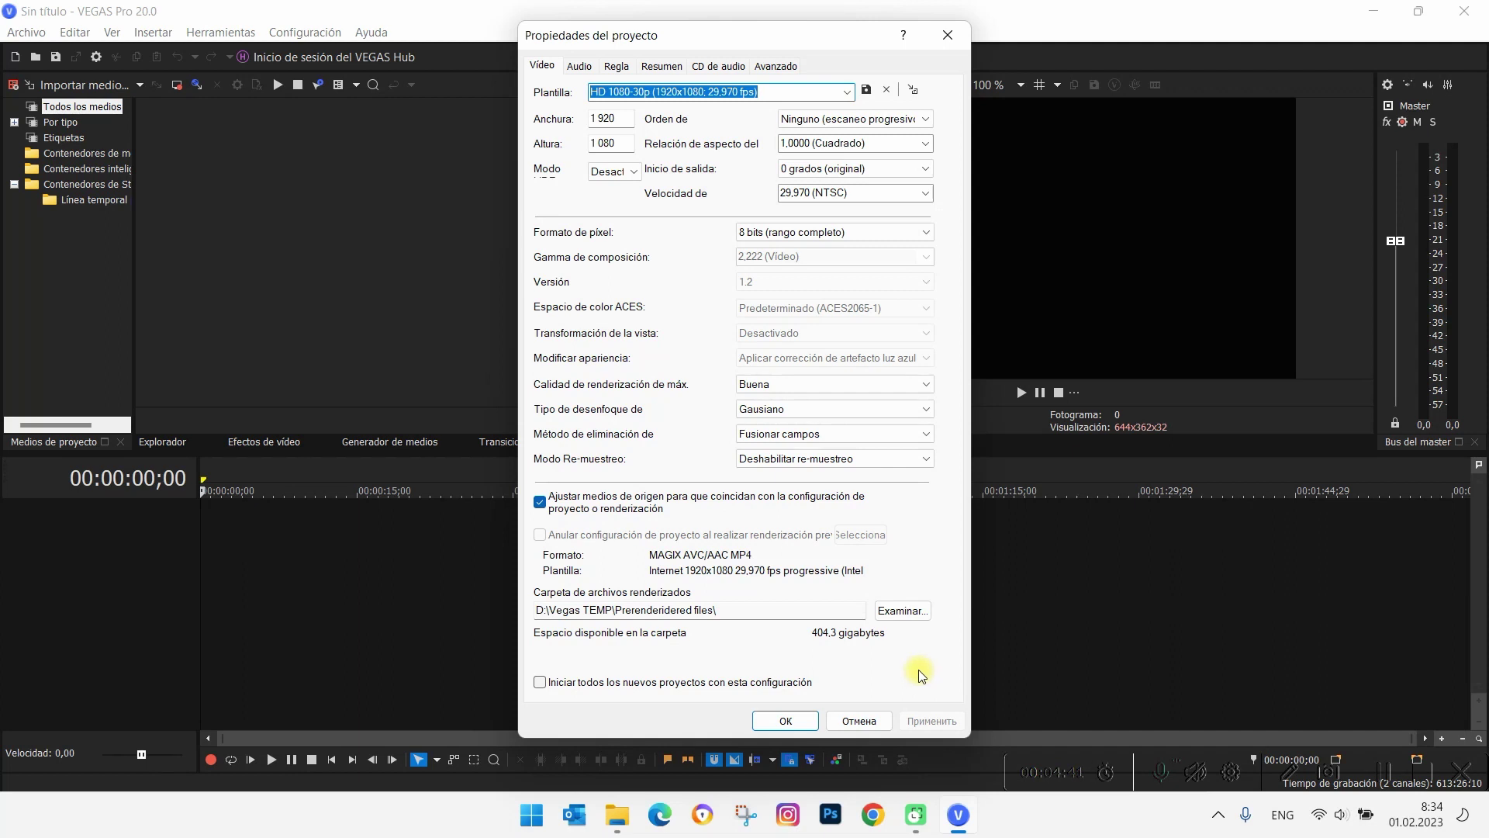
Step: Choose a new folder for the project's recorded audio files and apply the audio properties
left_click(583, 70)
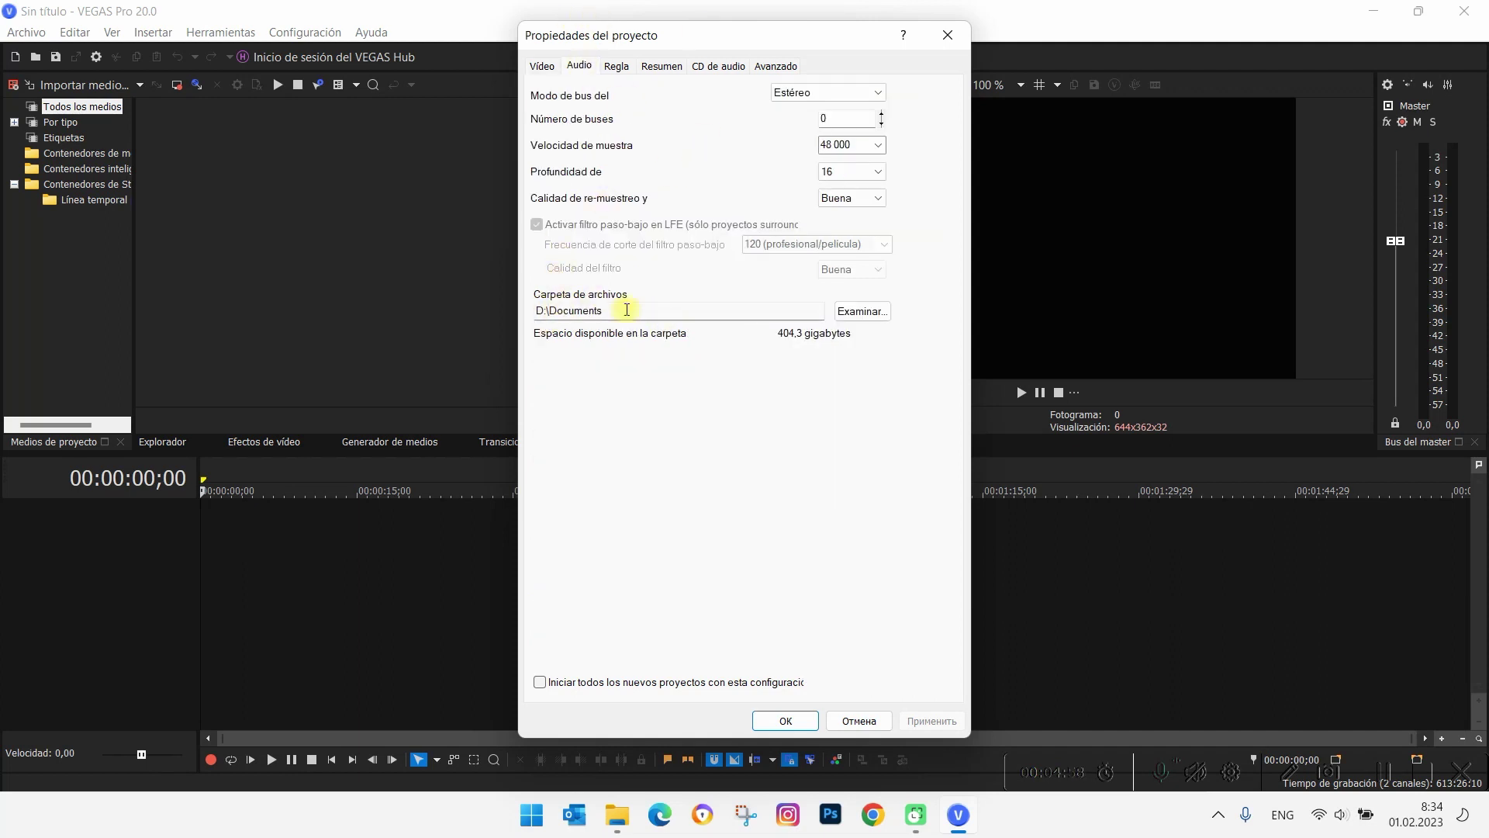
left_click(862, 311)
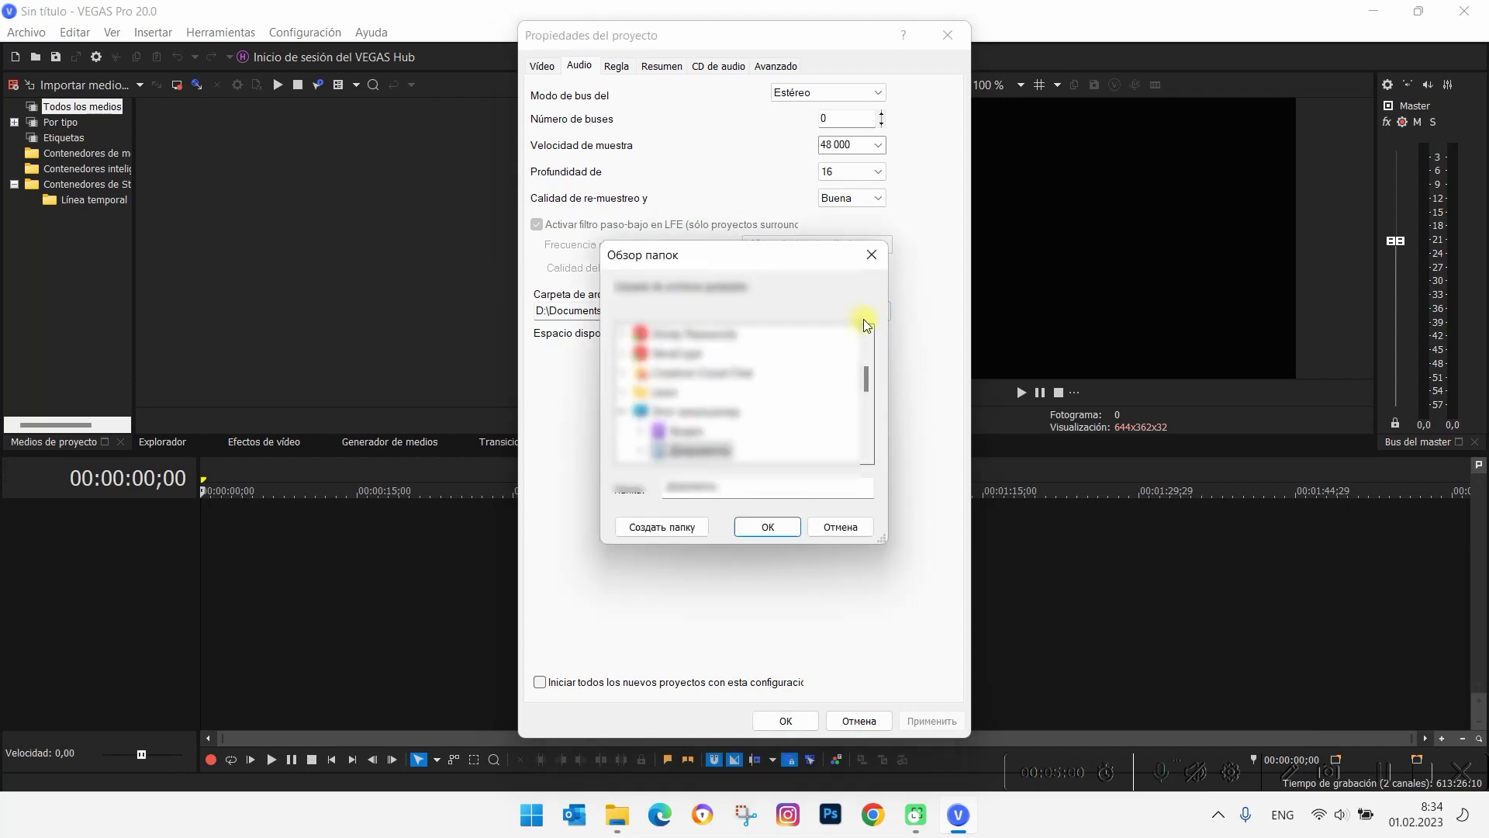
left_click(768, 527)
left_click(915, 721)
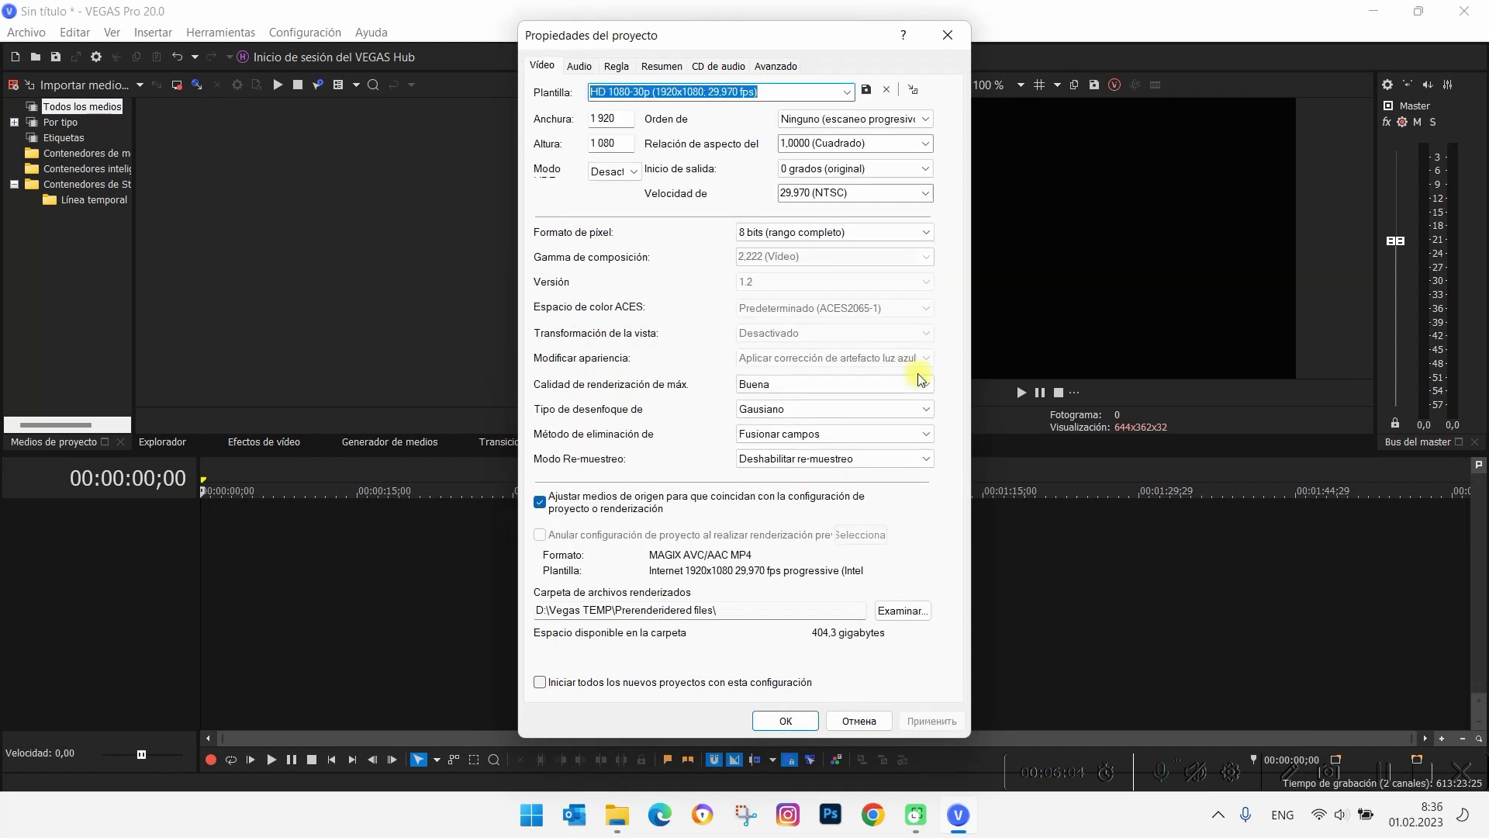
Step: Make all new projects start with the current project settings and save the project properties
left_click(540, 686)
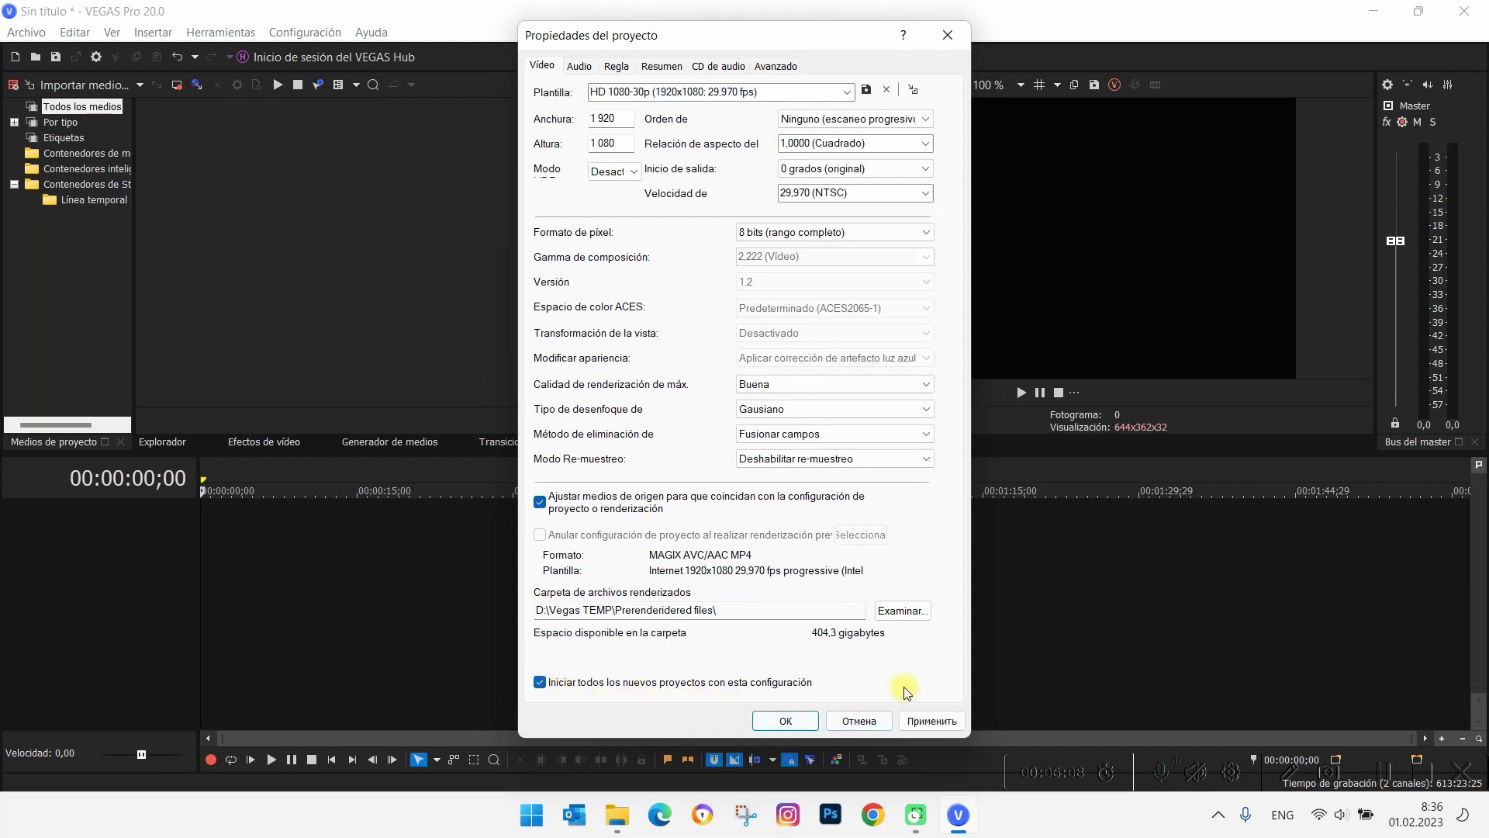
left_click(931, 721)
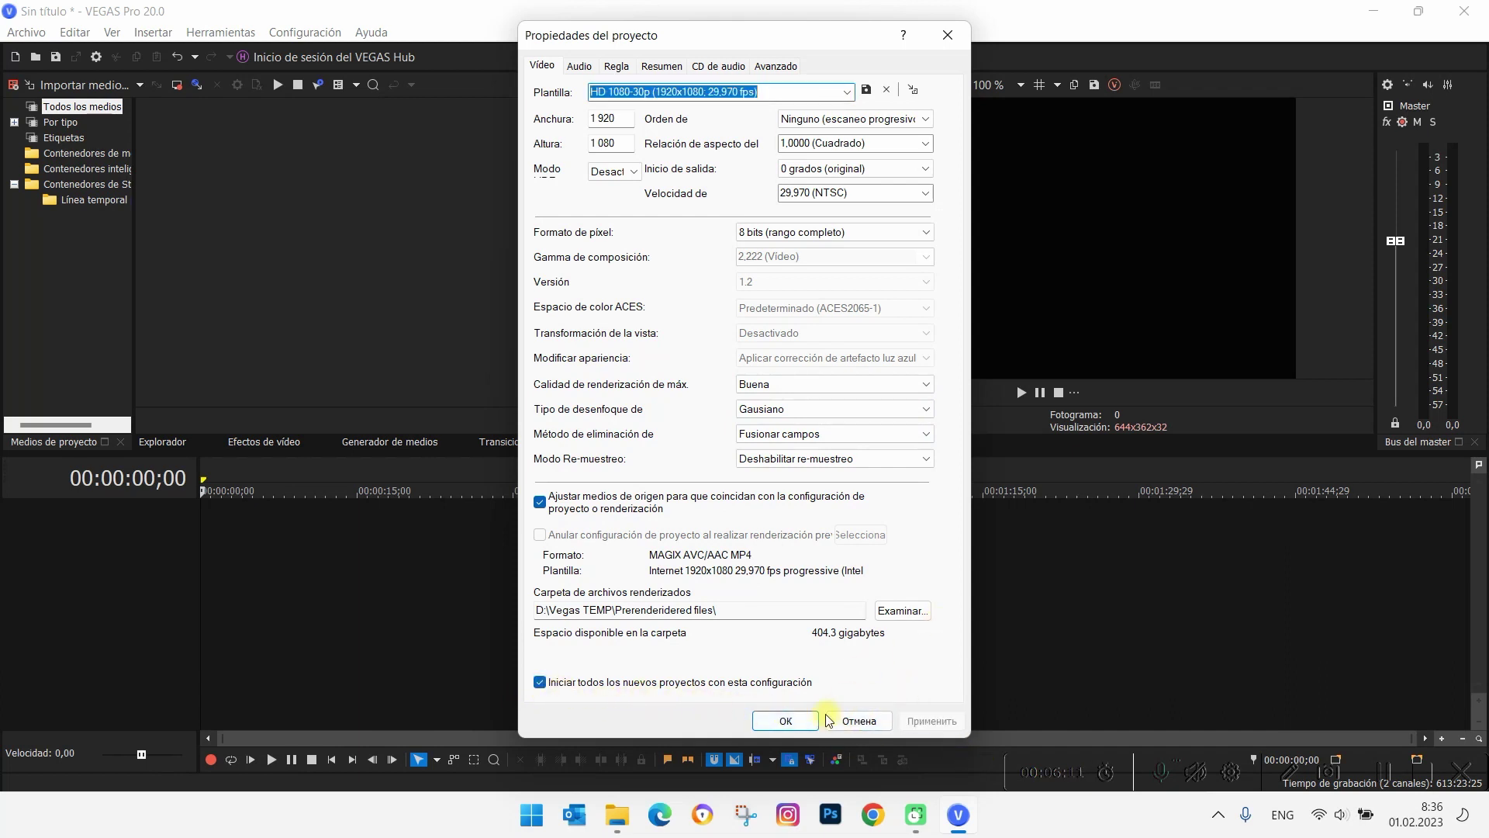
left_click(786, 720)
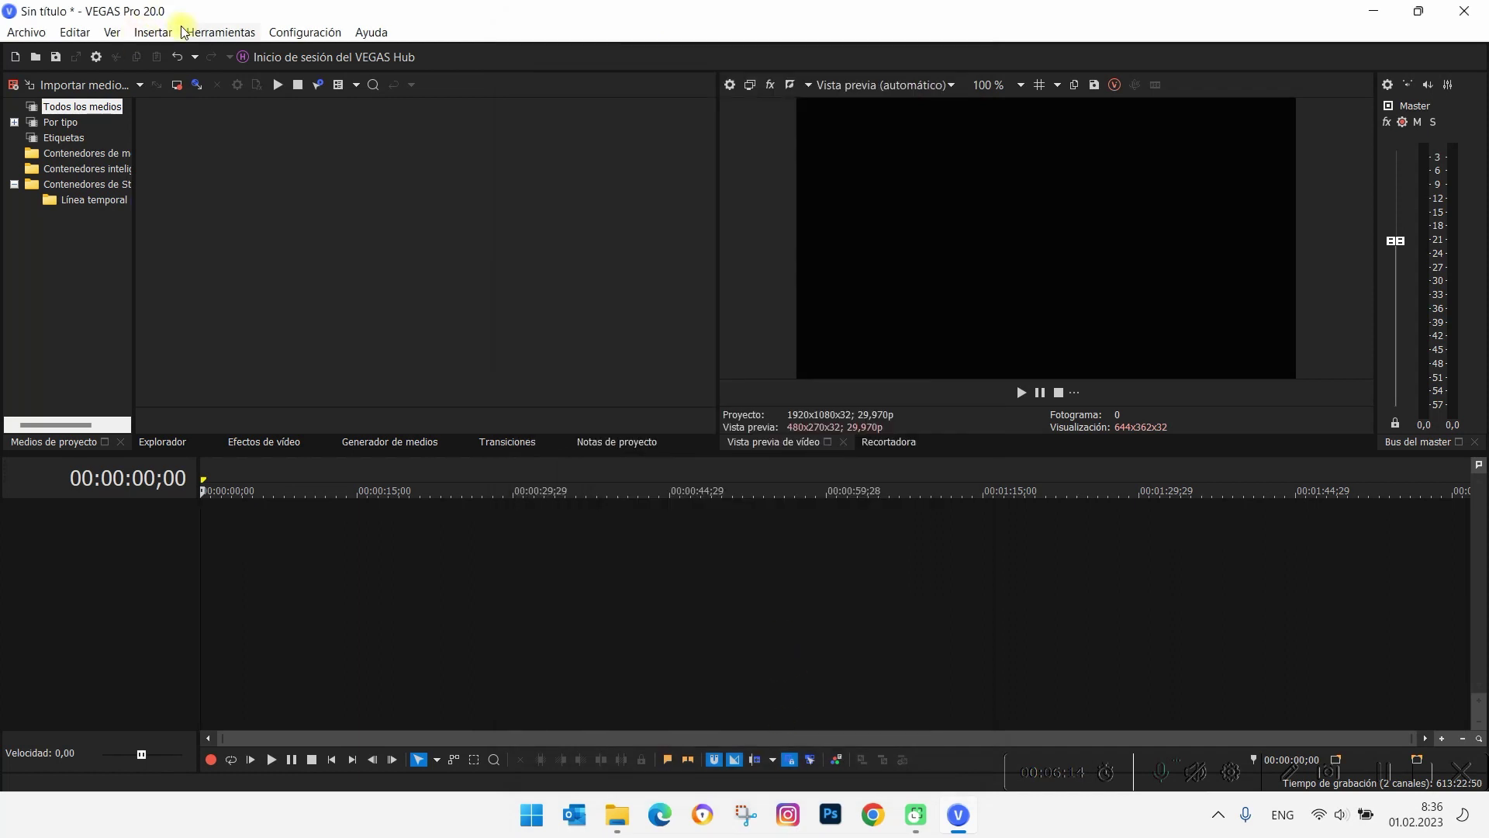
Step: Disable automatic opening of the last project at startup and the VEGAS update Newsfeed in the general preferences, and apply
left_click(302, 33)
left_click(310, 650)
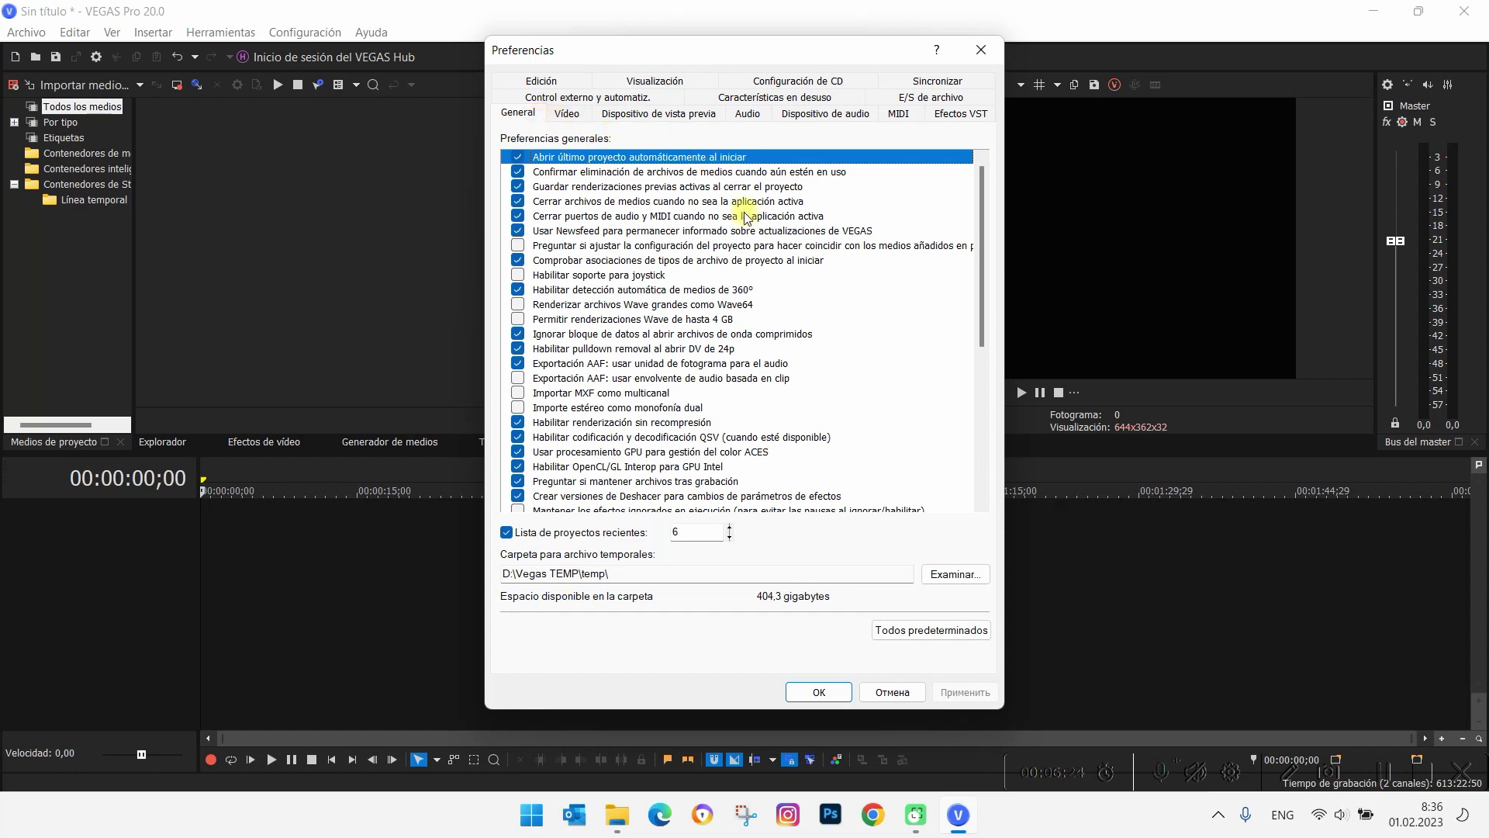
left_click(517, 156)
left_click(518, 232)
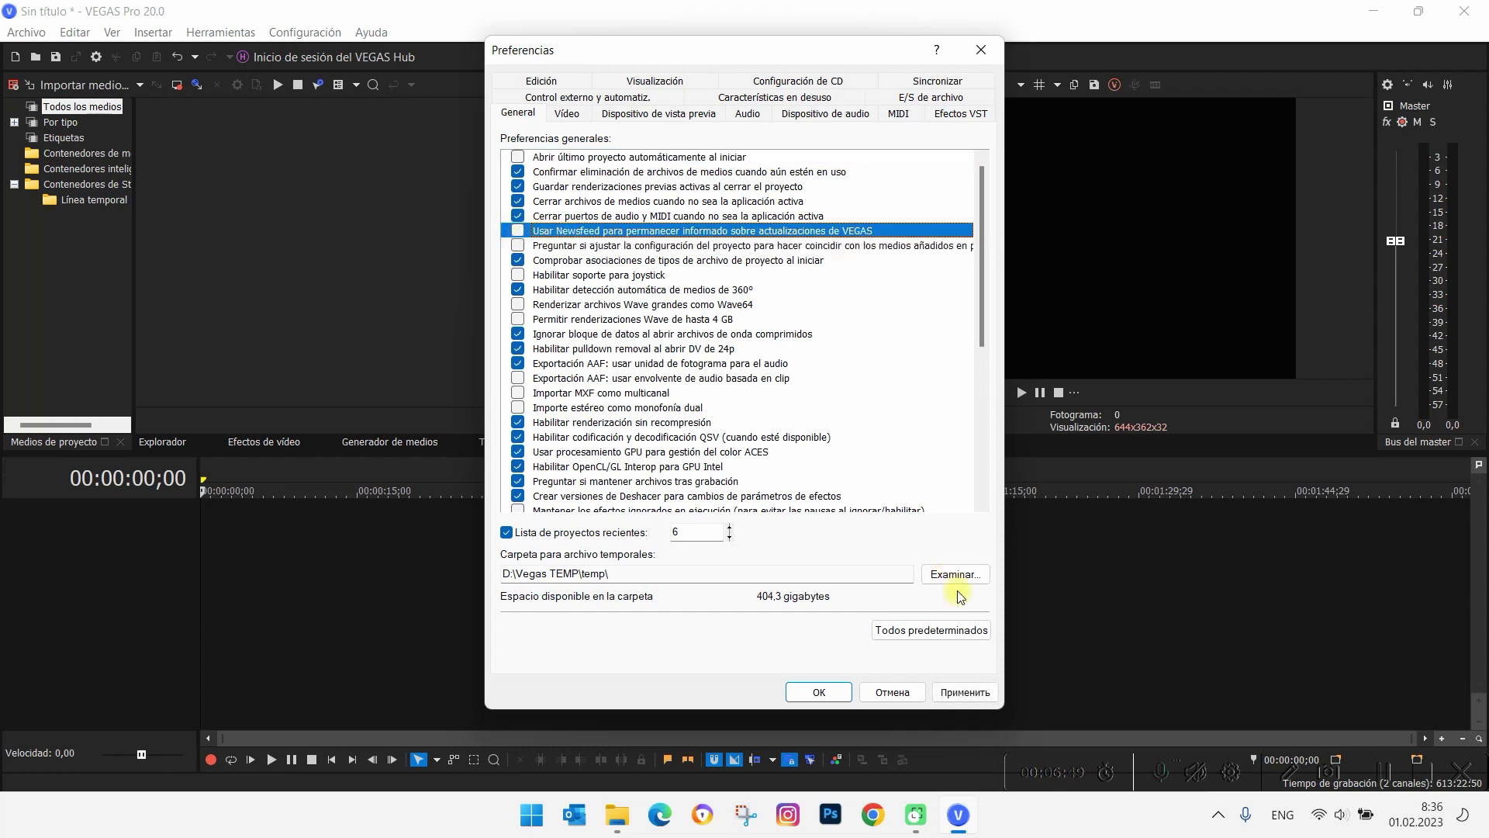
left_click(969, 692)
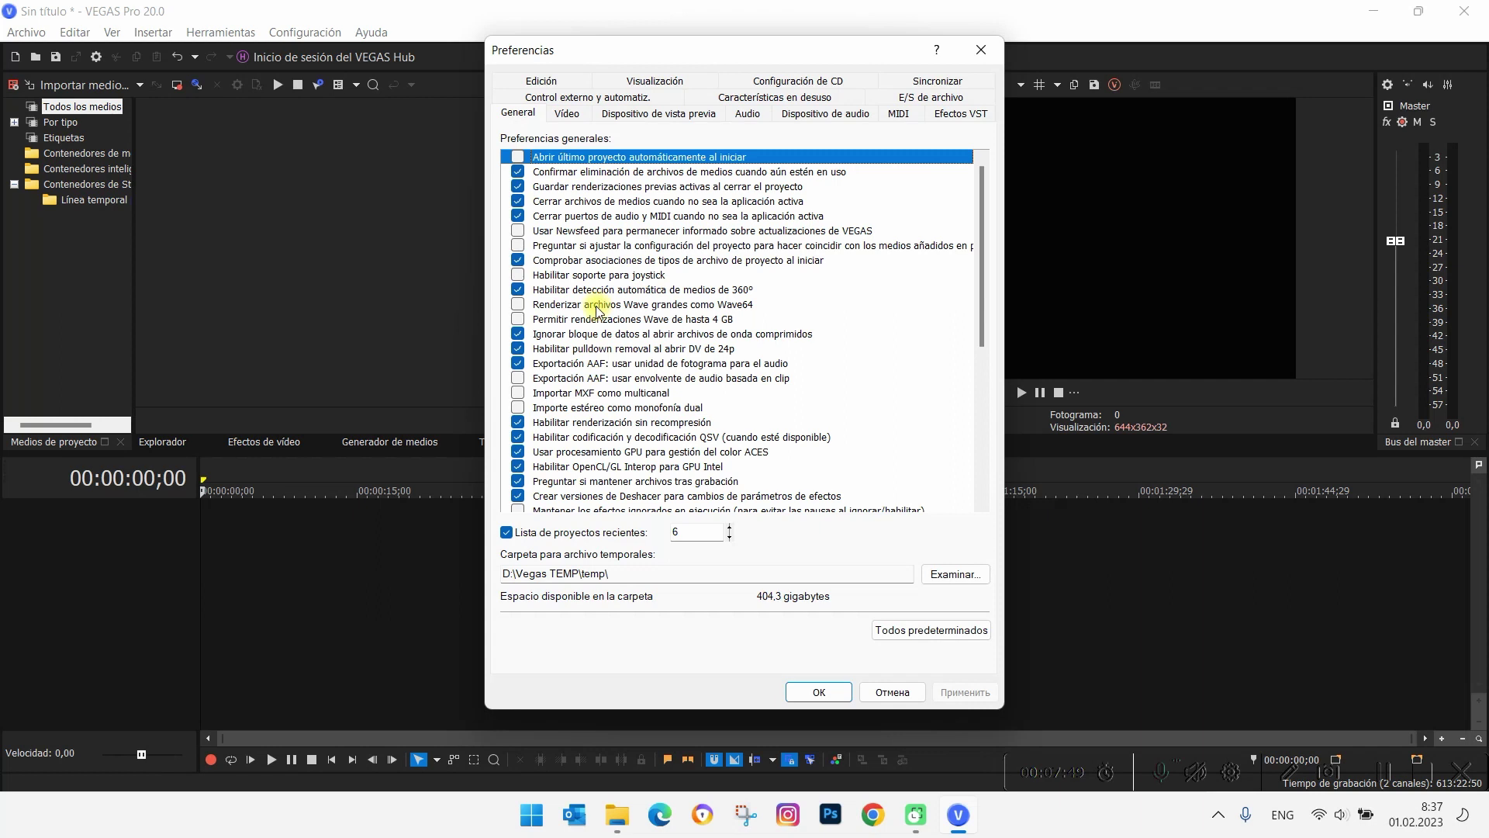
Step: Set the maximum dynamic RAM preview to 50% (16318 MB) in the video preferences and apply the change
left_click(565, 115)
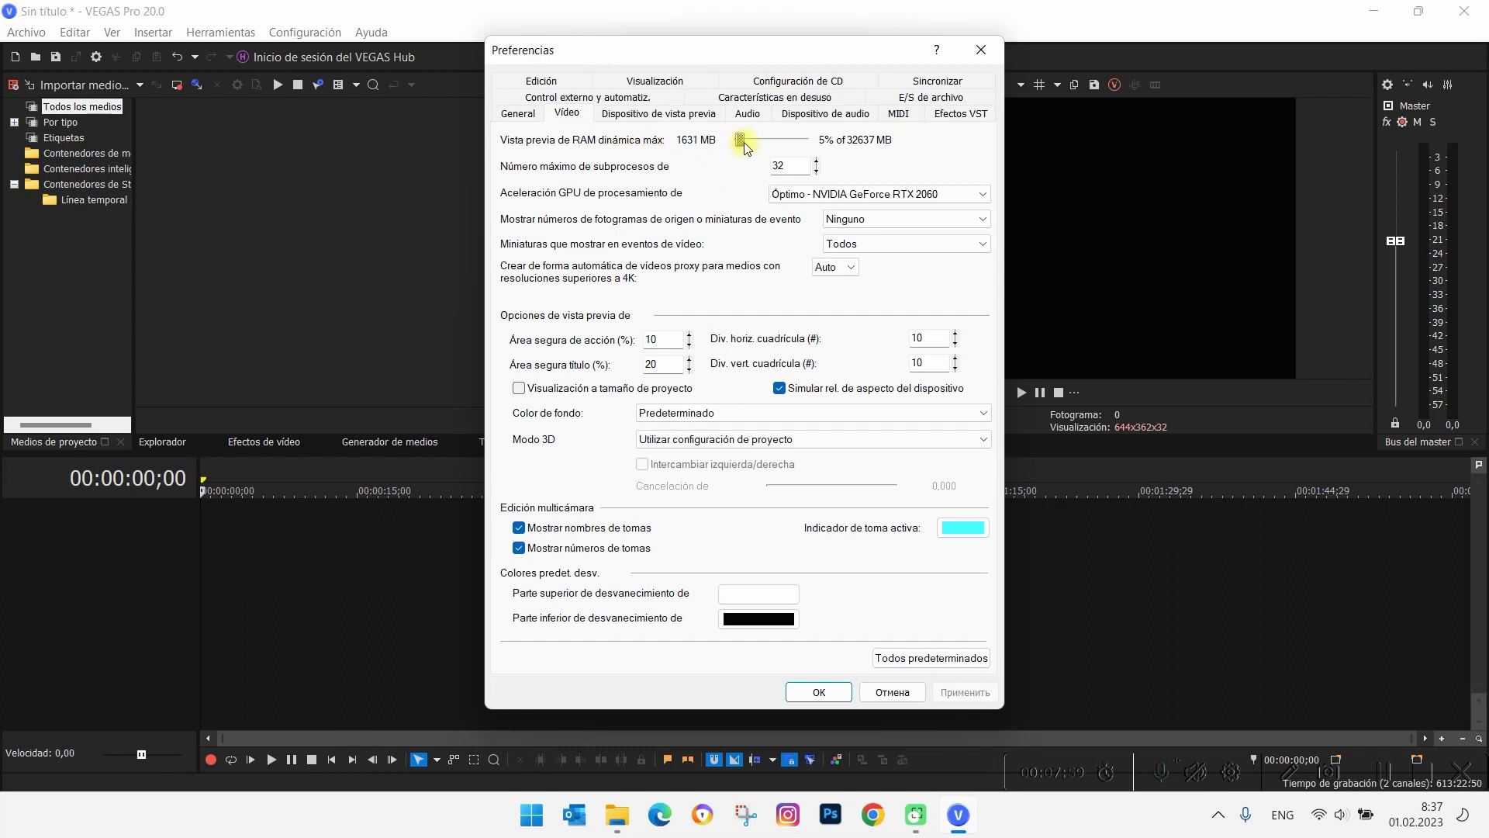
left_click_drag(743, 142, 788, 147)
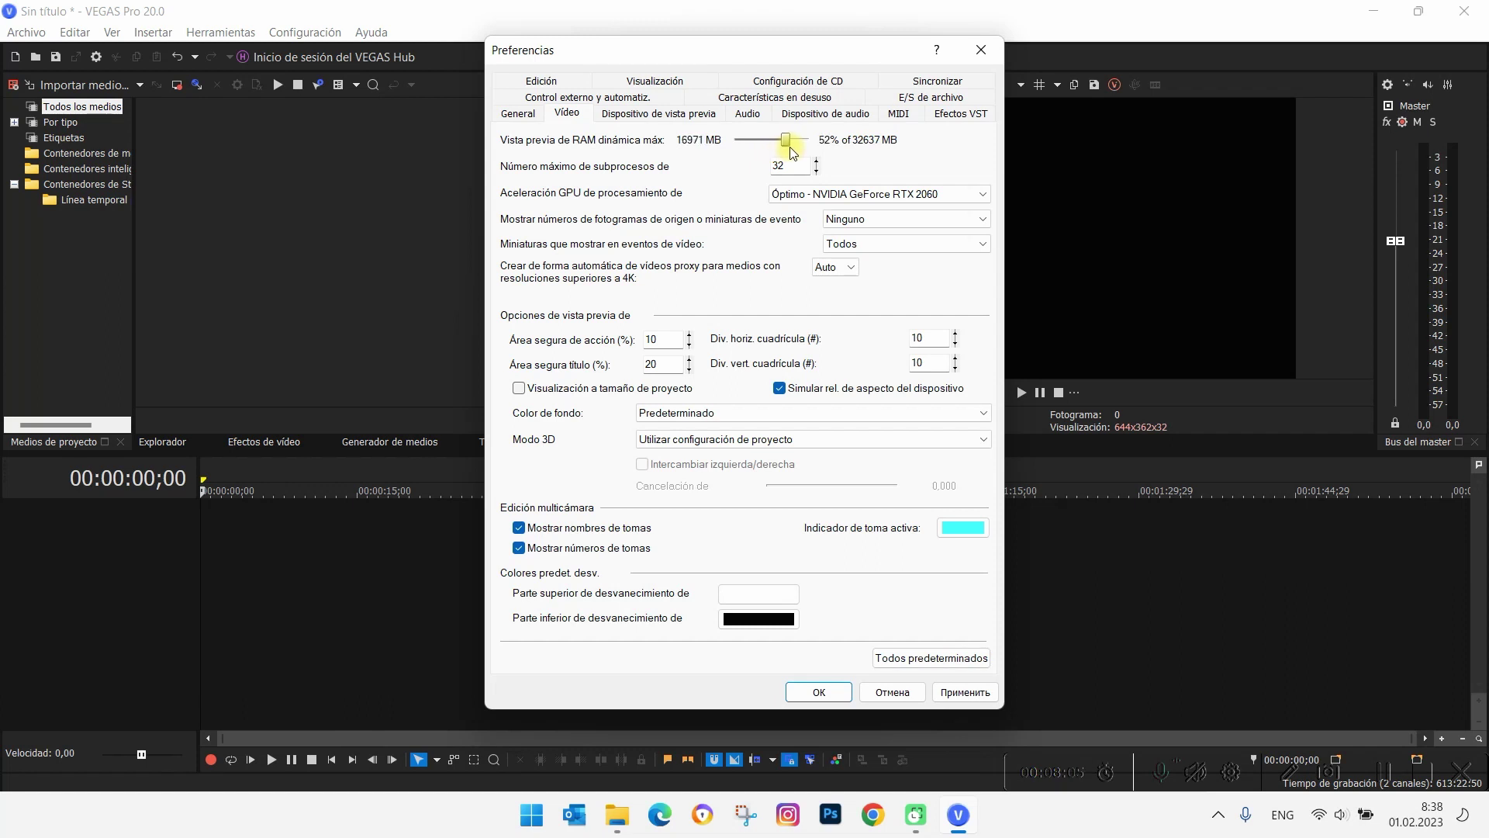
left_click(966, 692)
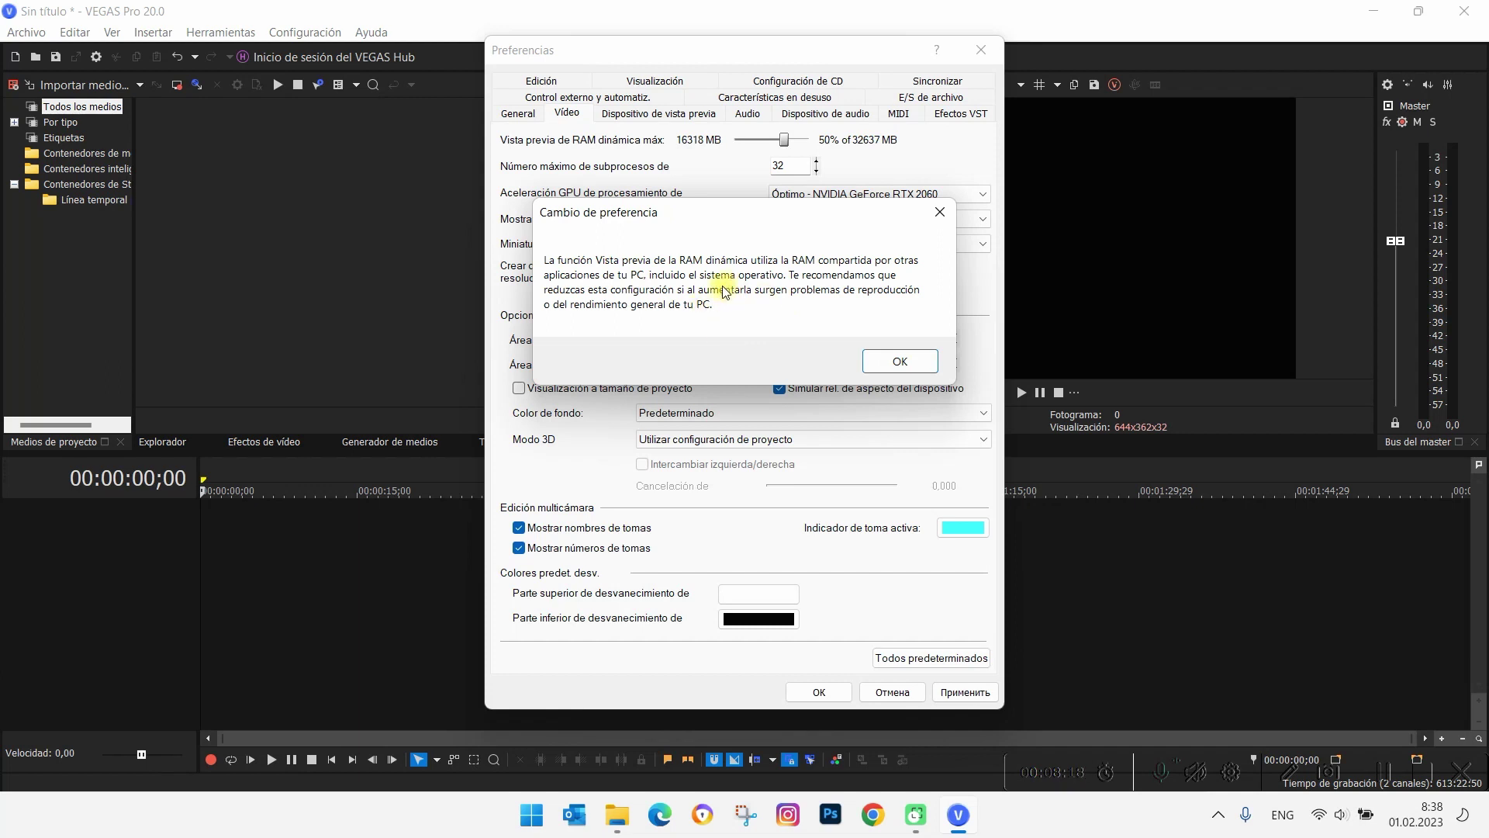
left_click(892, 360)
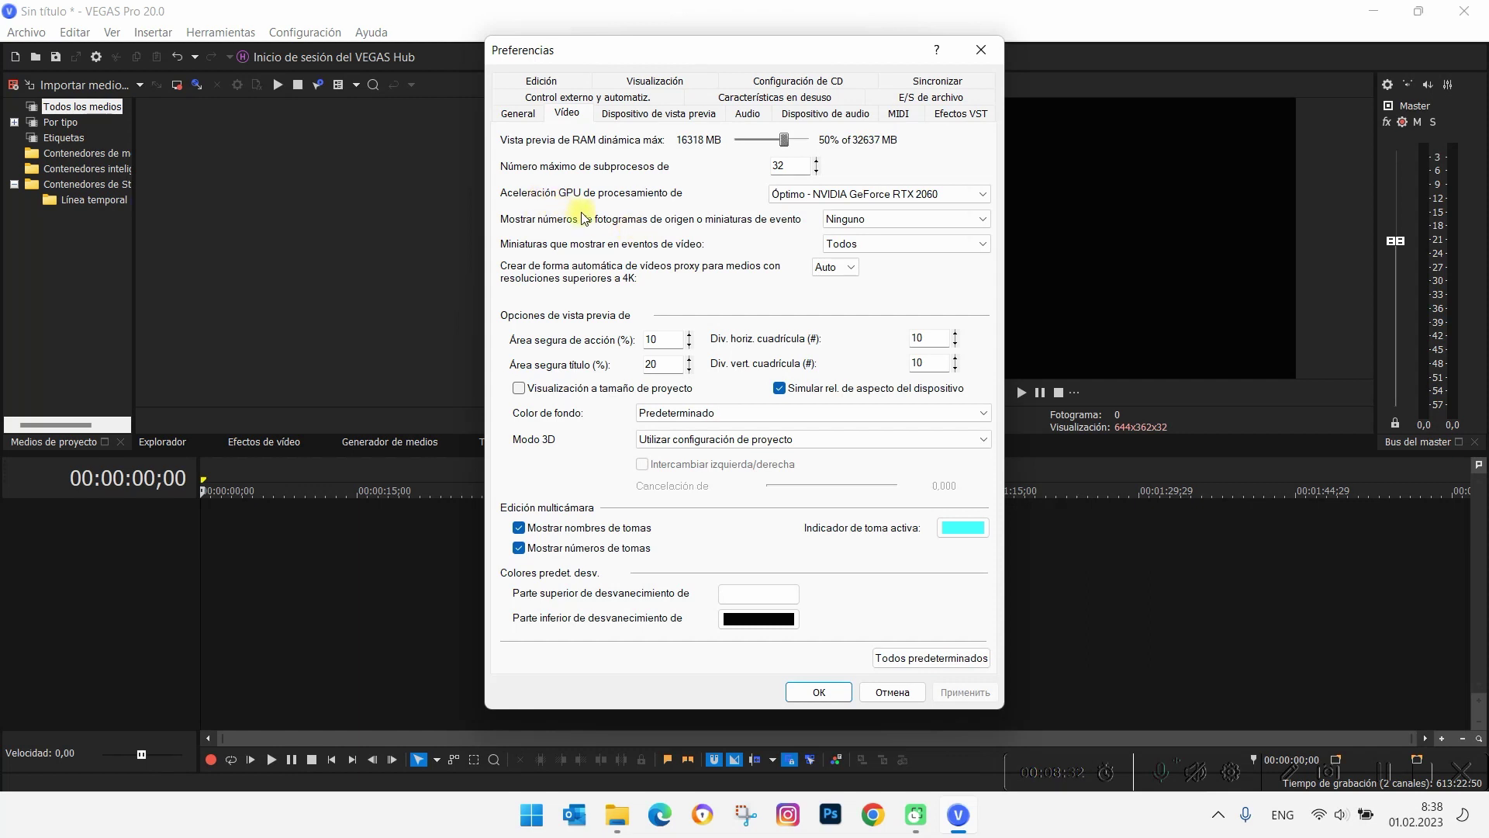
Step: Select the optimal NVIDIA GeForce RTX 2060 option for GPU acceleration of video processing in the video preferences
left_click(896, 198)
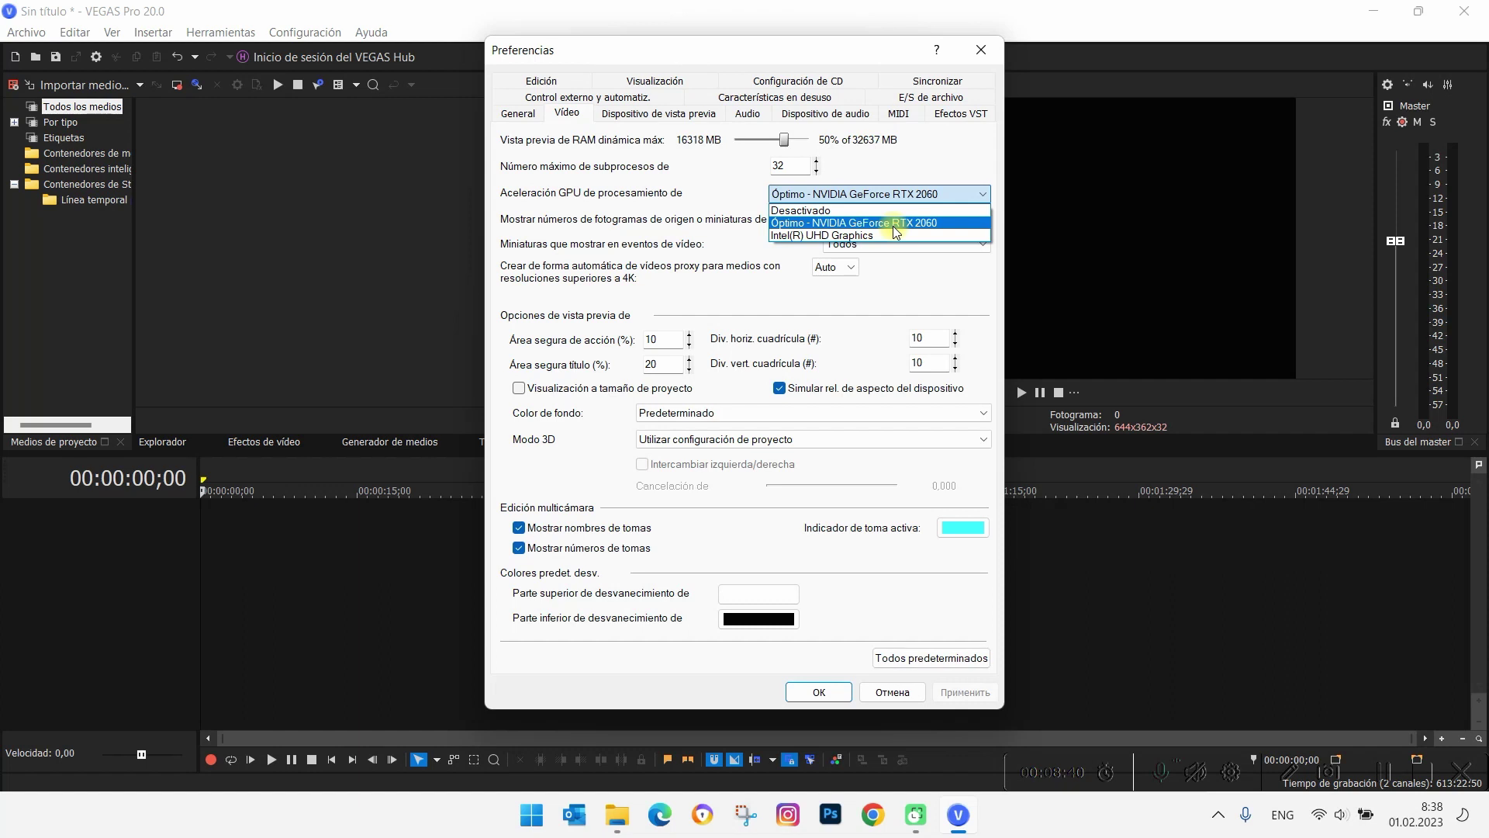
left_click(893, 224)
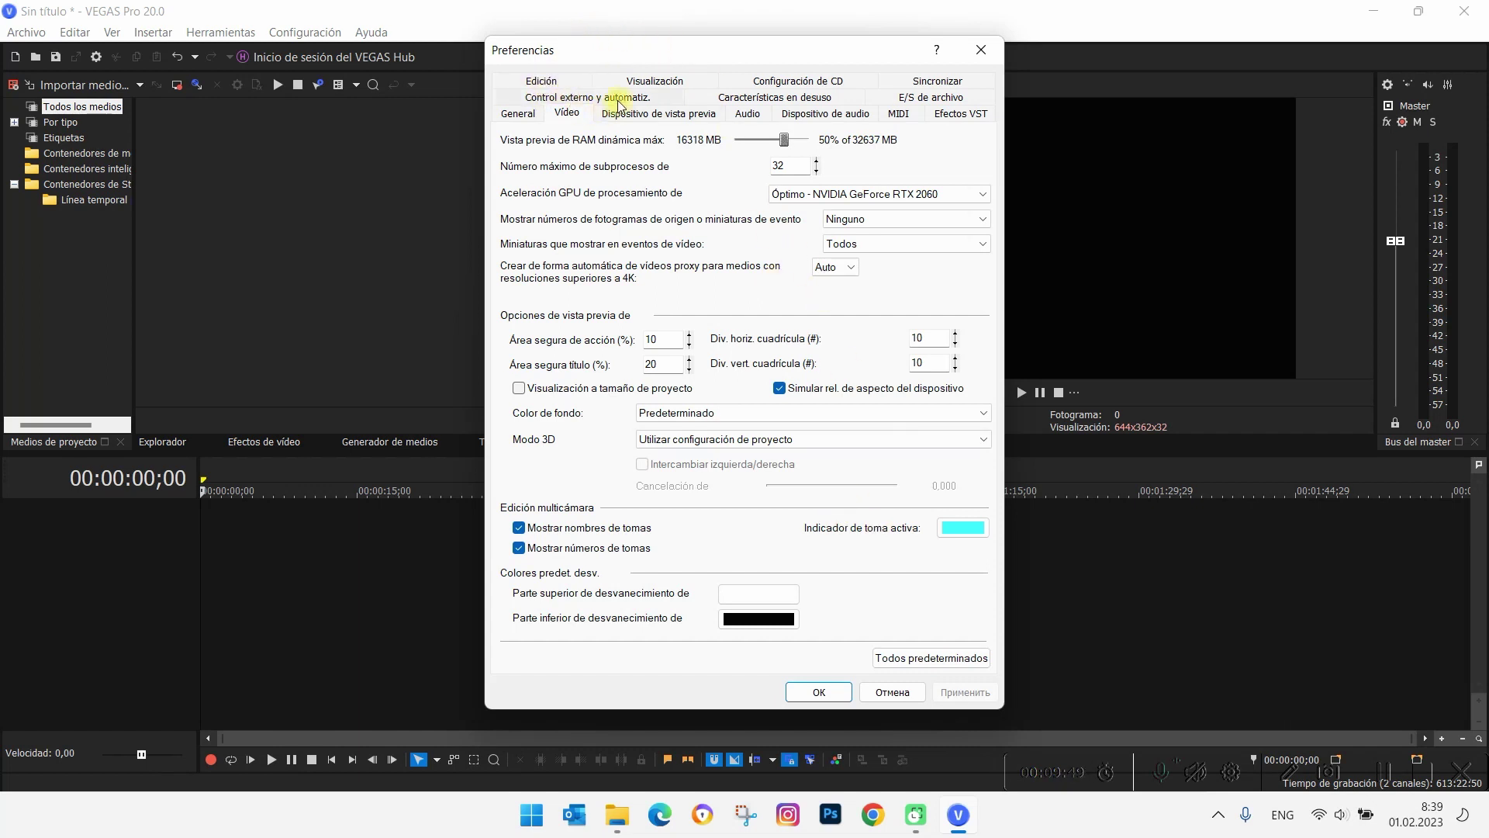
Step: Set the default type of new effect keyframes and new motion keyframes to Suave in the external control and automation preferences, and apply
left_click(672, 100)
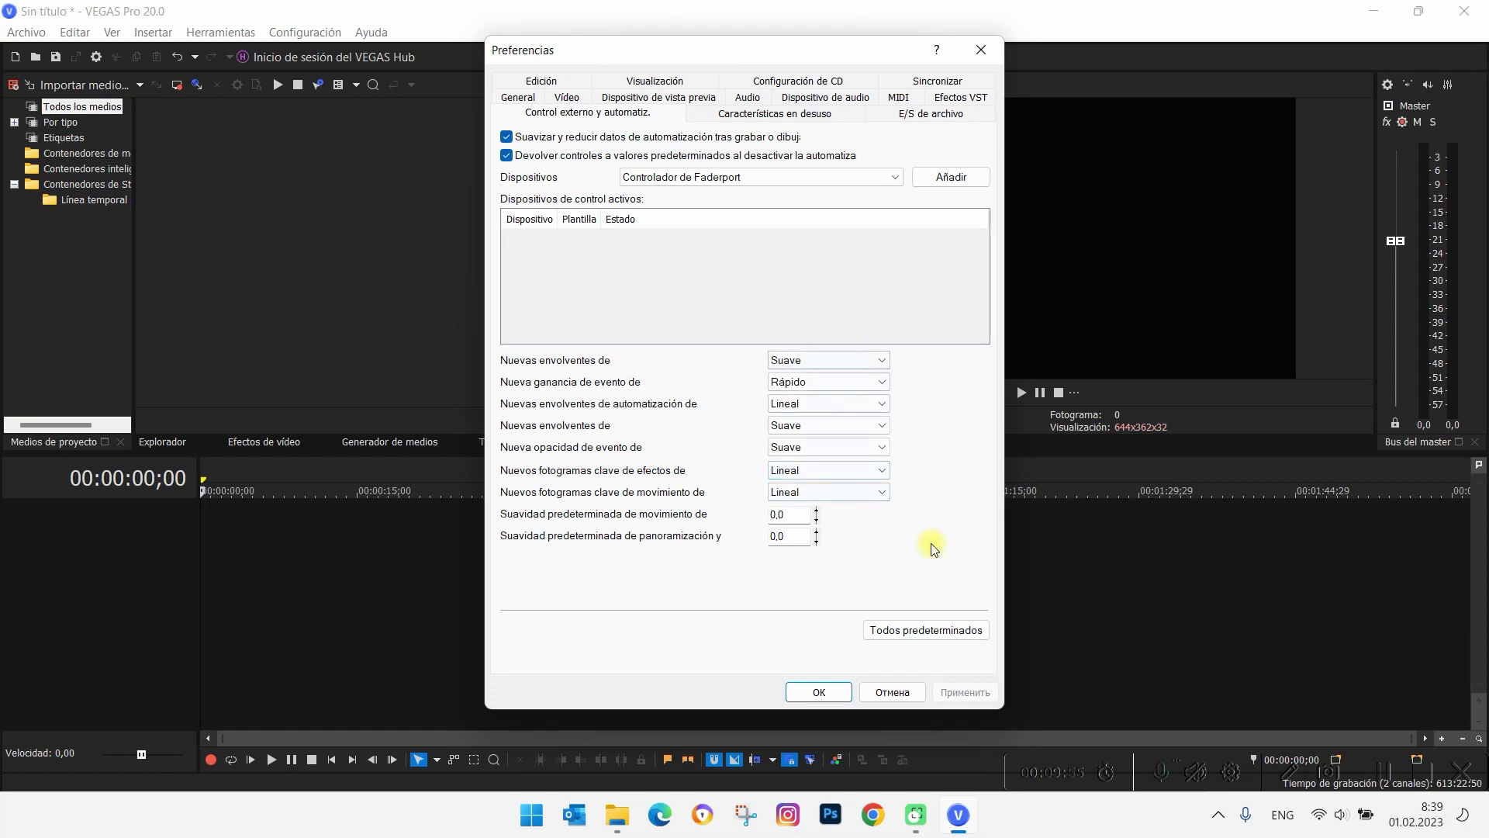
left_click(861, 469)
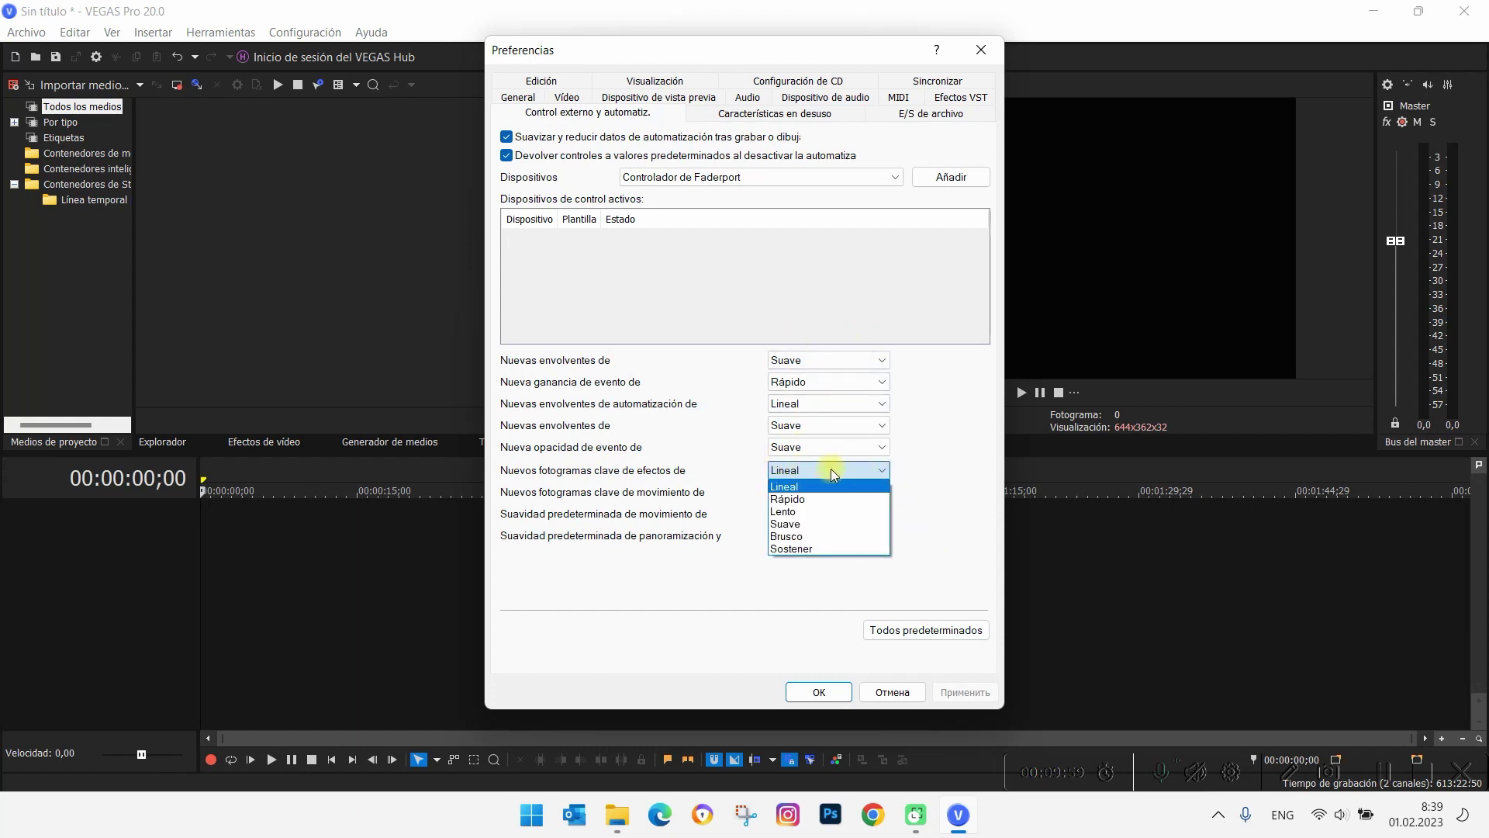
left_click(832, 521)
left_click(861, 492)
left_click(831, 544)
left_click(966, 692)
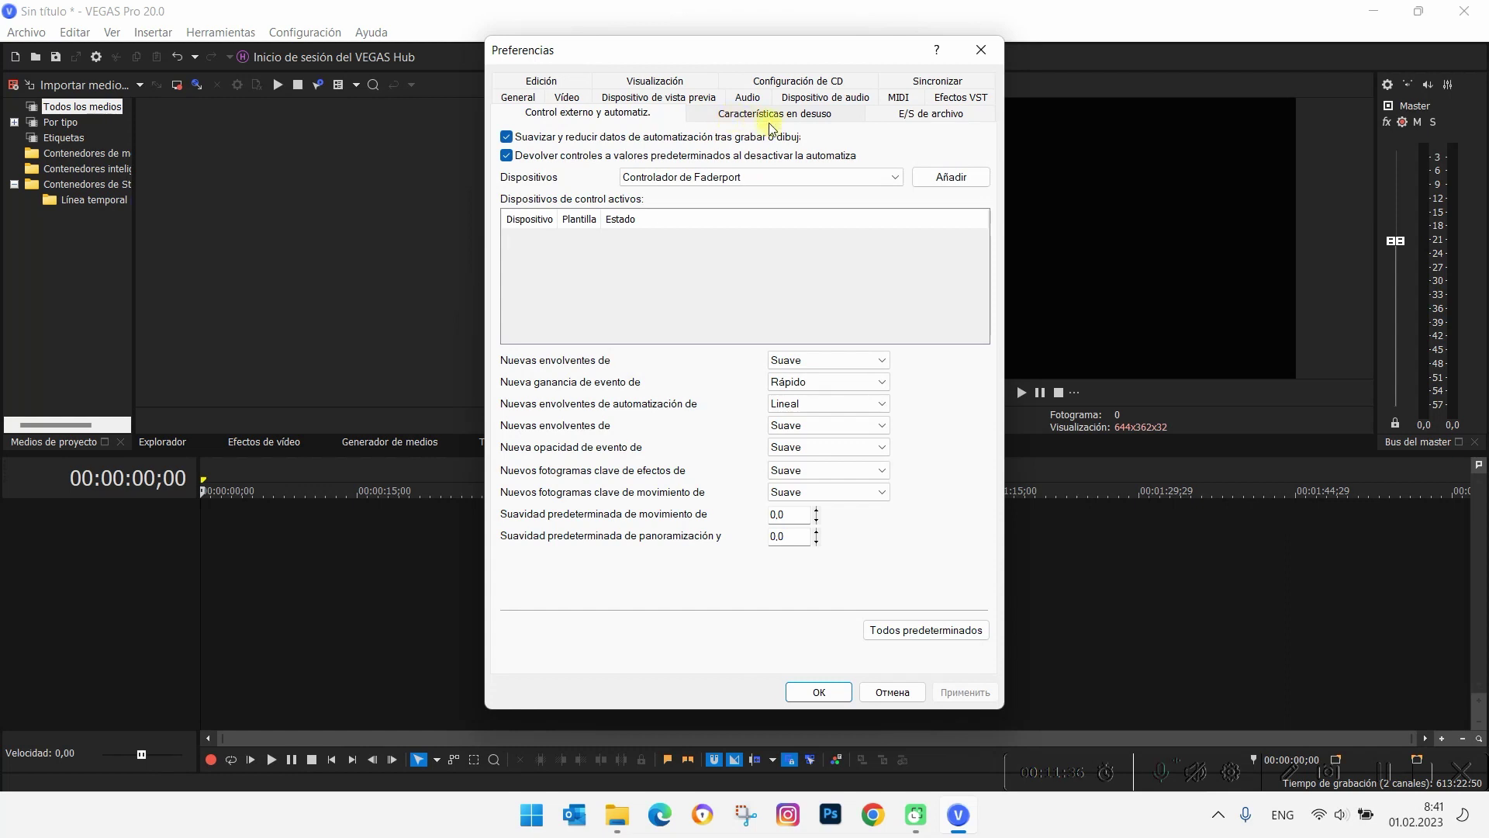
Step: Try enabling legacy GPU rendering and the QuickTime plugin among the deprecated features, and apply the change
left_click(821, 126)
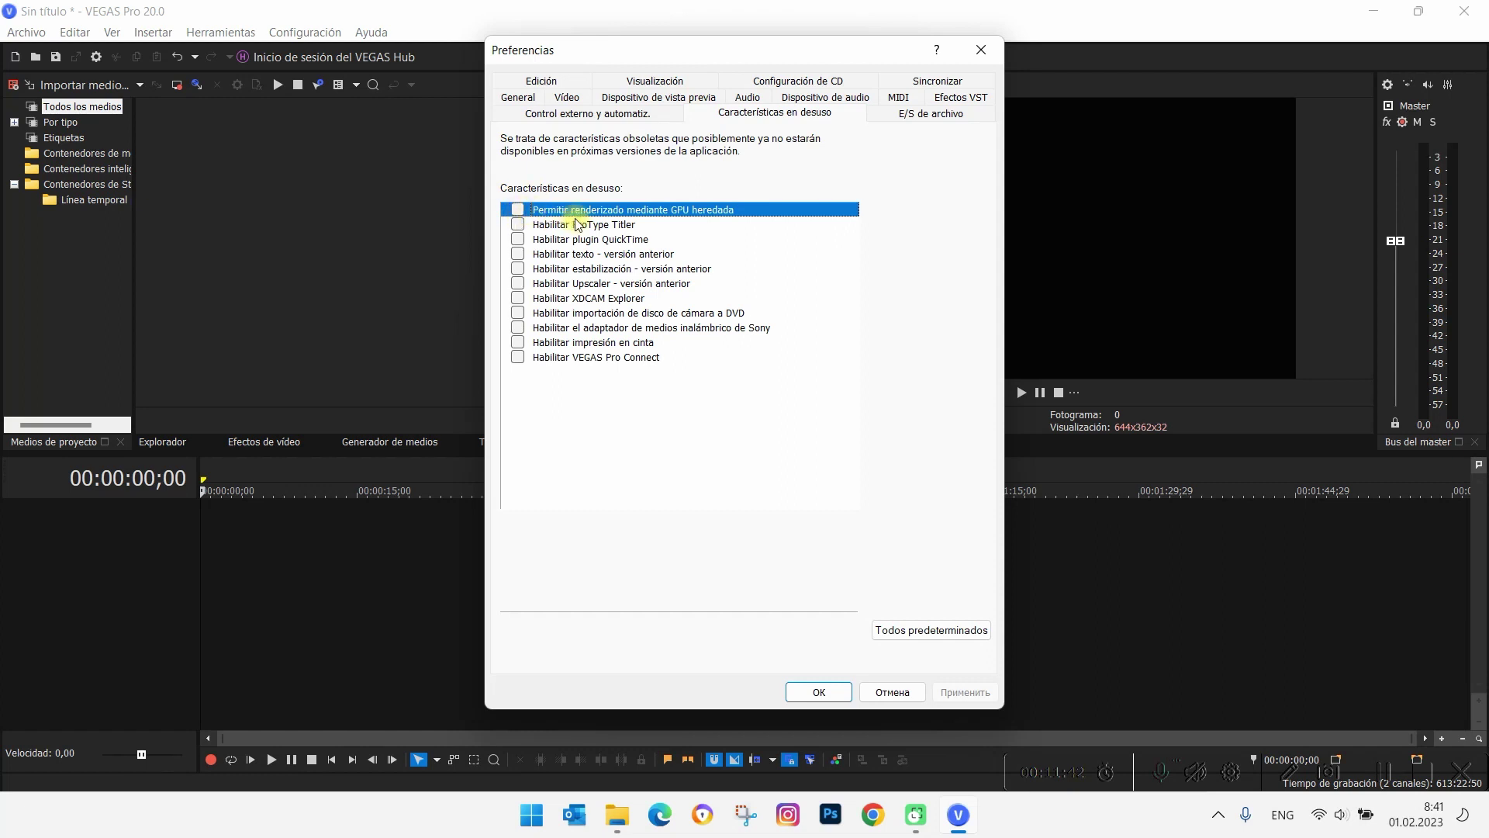
left_click(736, 215)
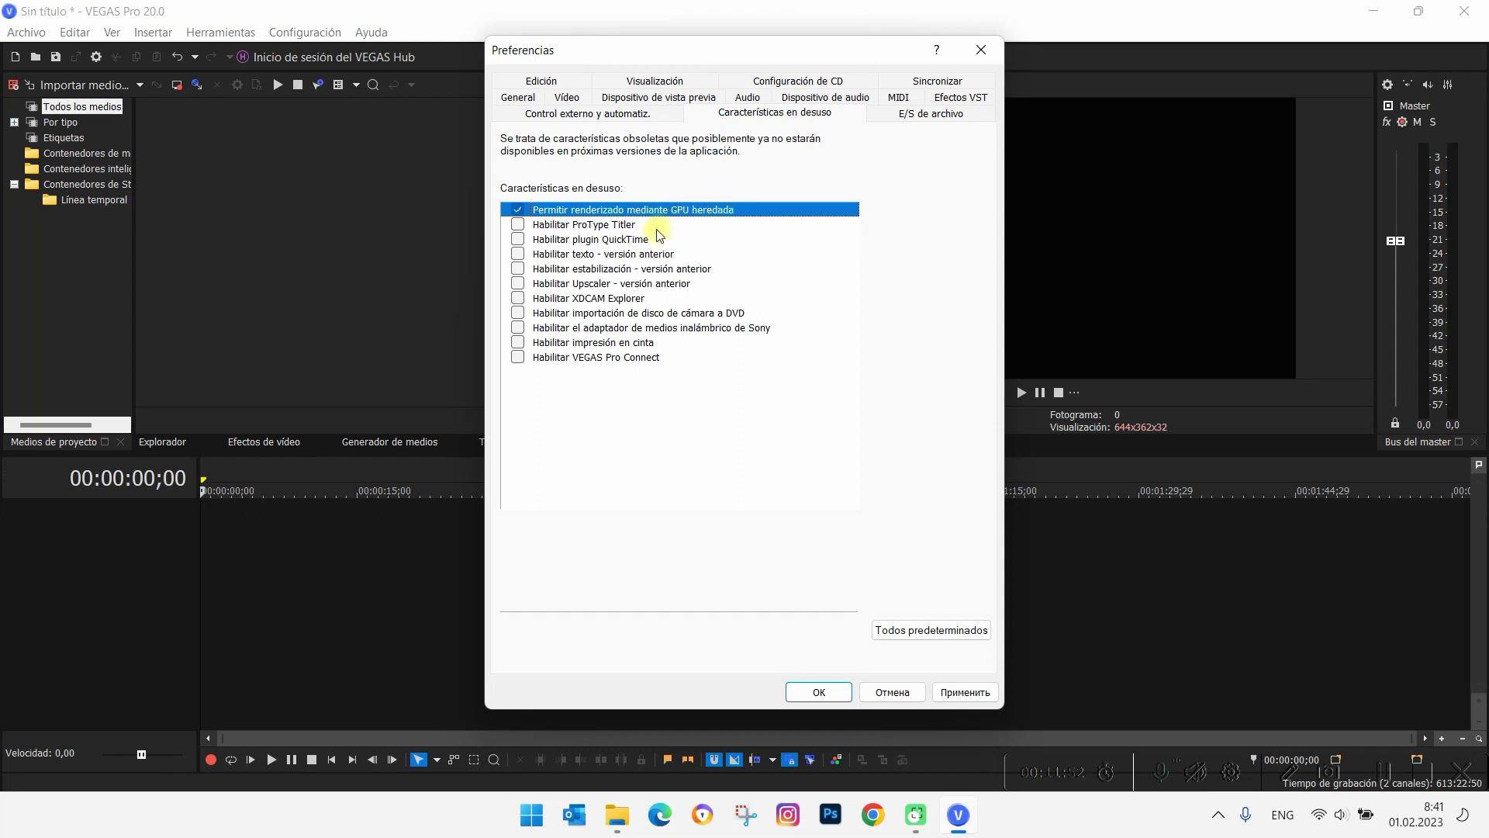
left_click(518, 240)
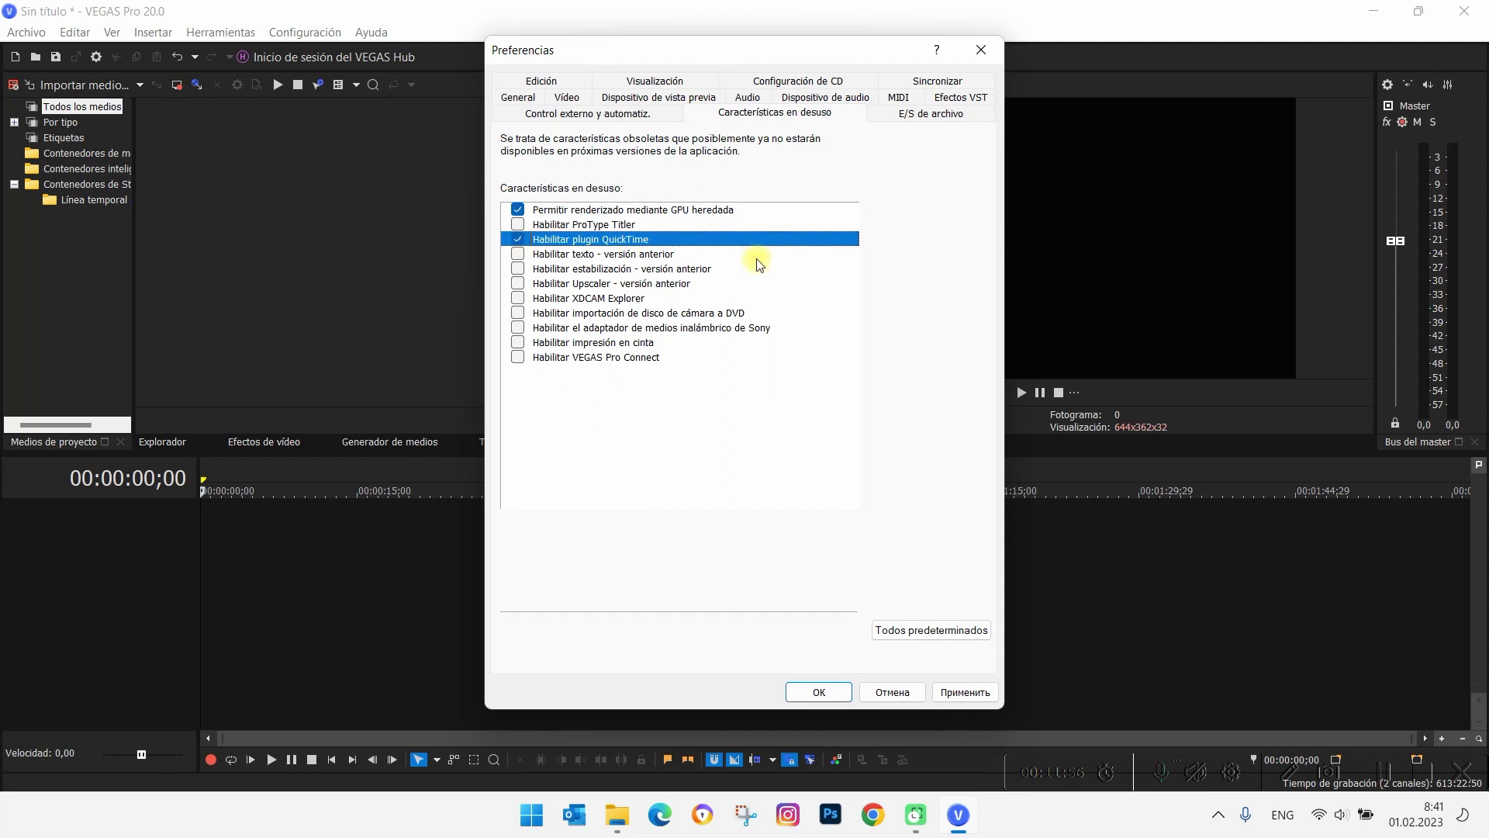
left_click(979, 692)
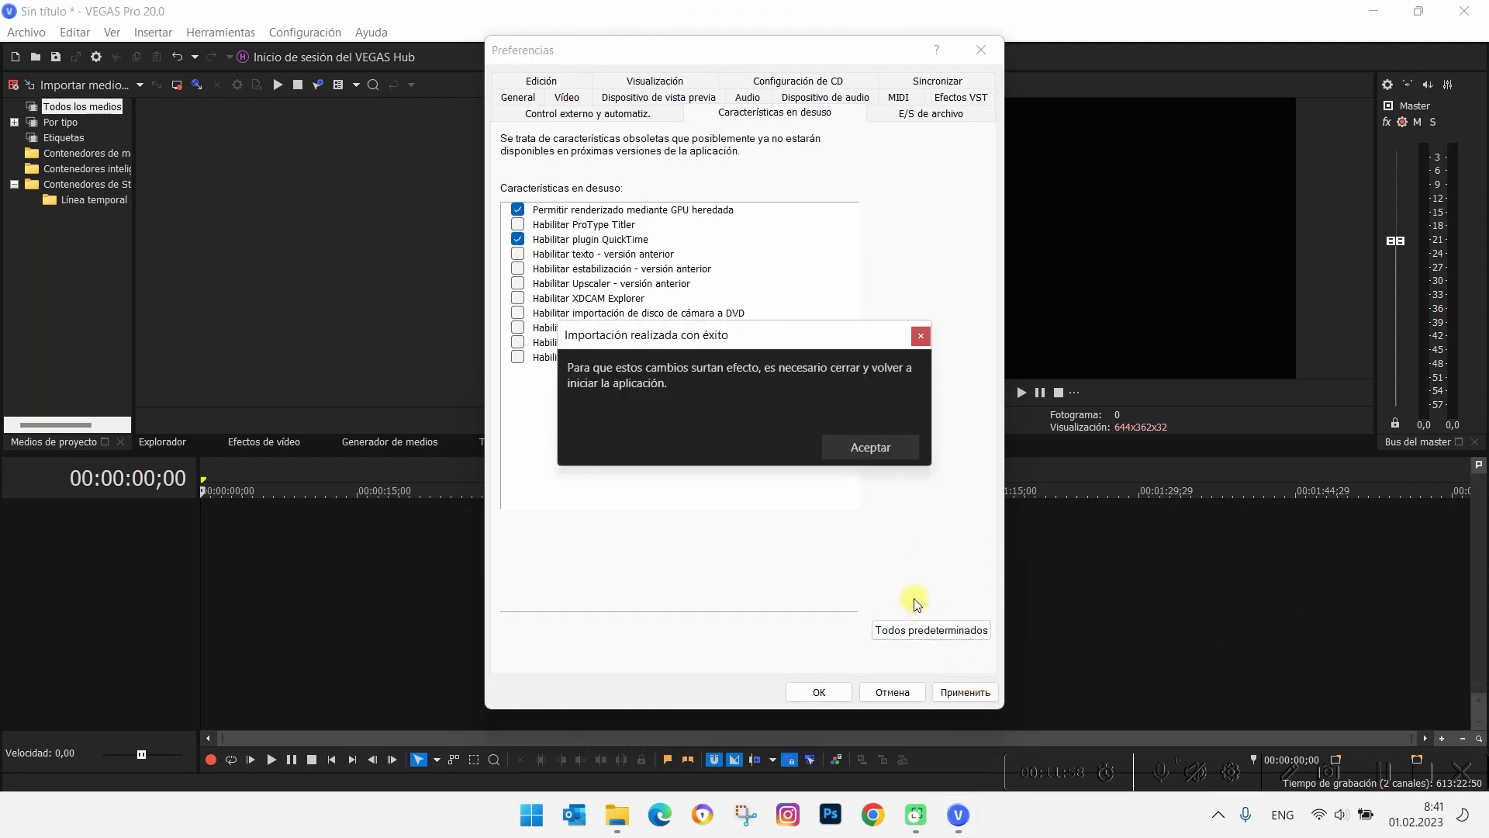
left_click(875, 446)
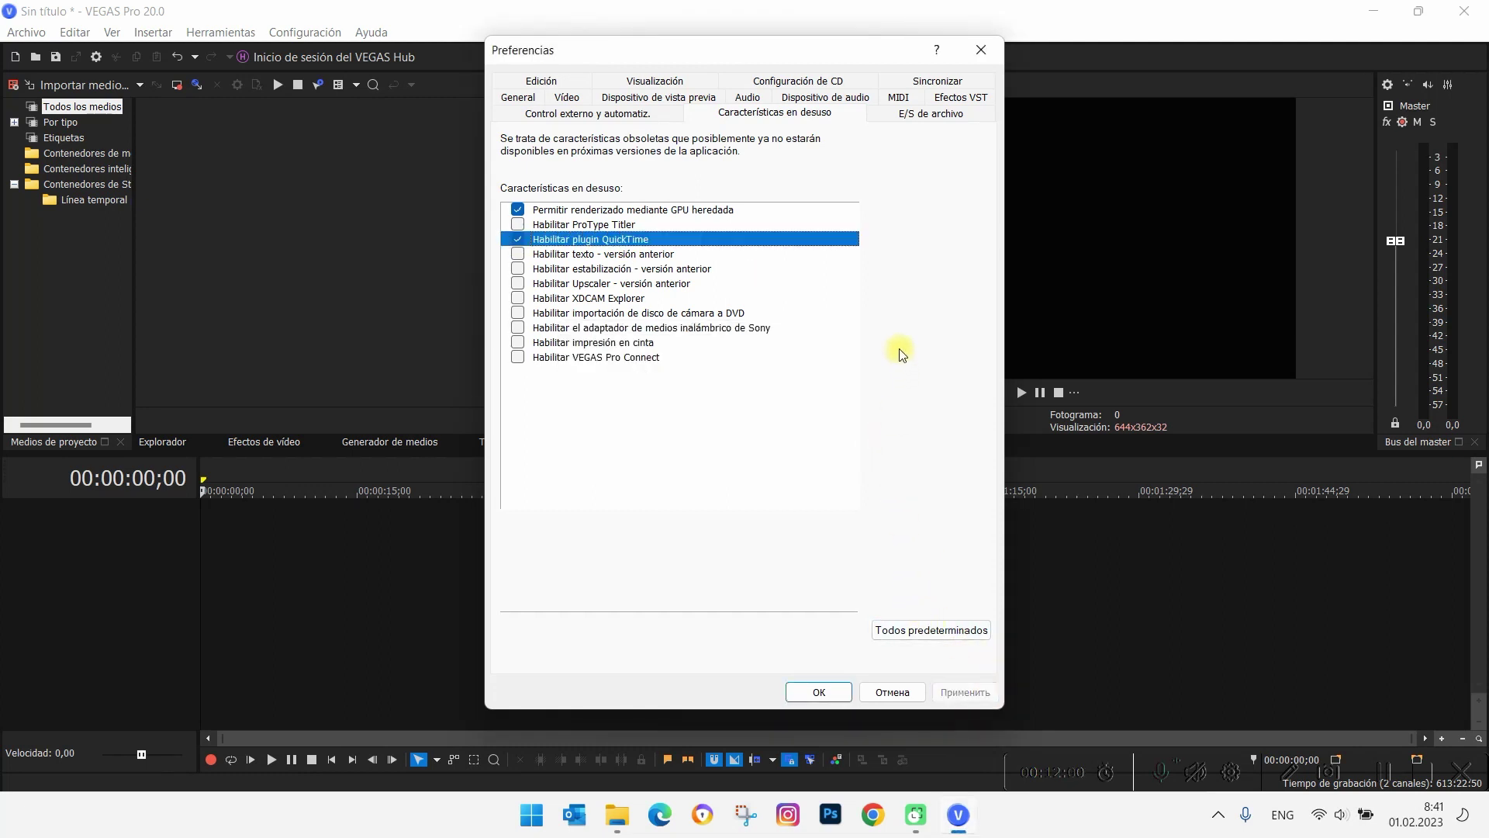
left_click(518, 241)
left_click(518, 240)
left_click(966, 692)
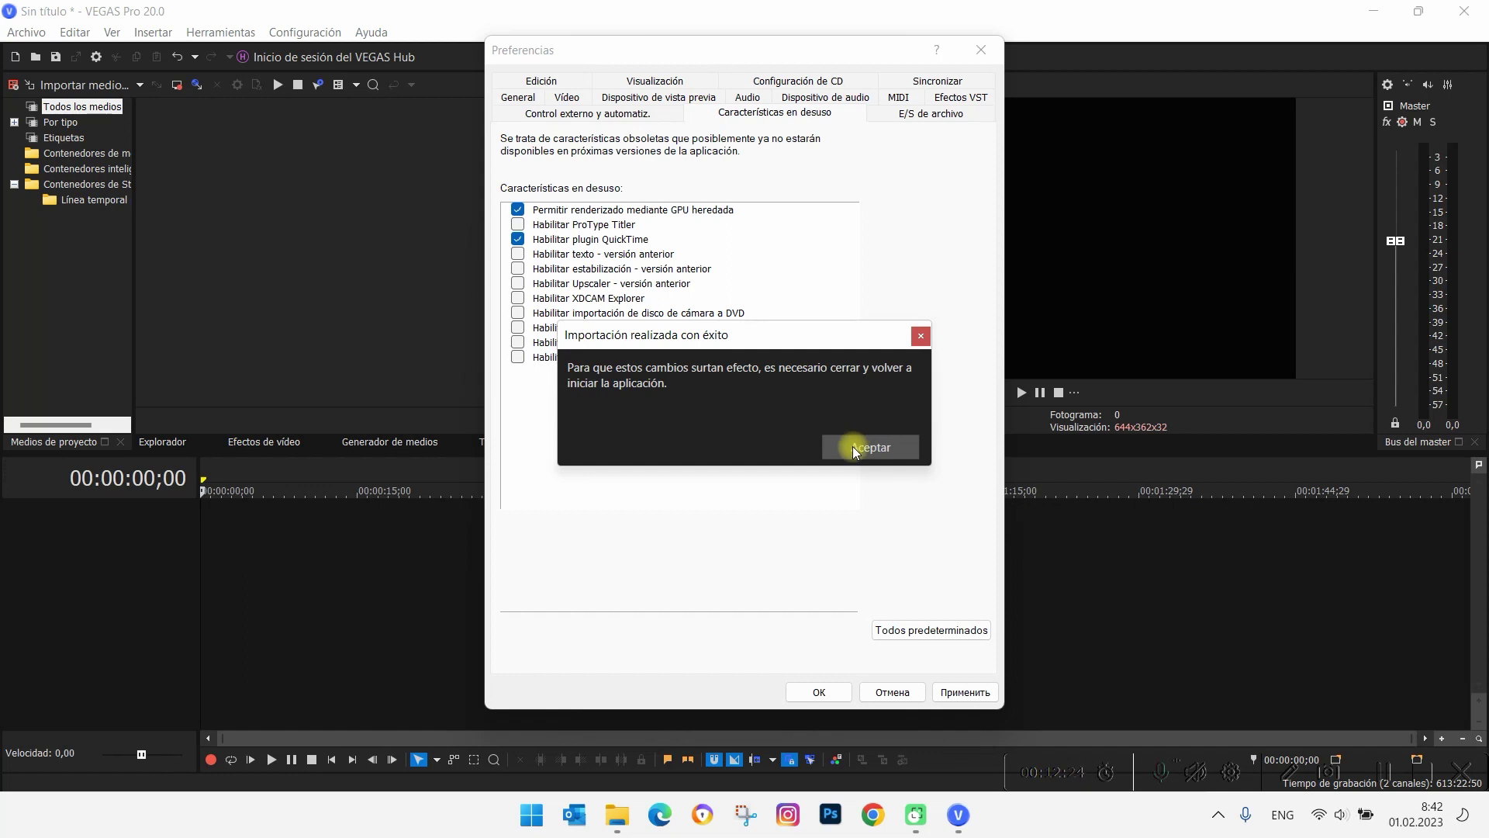
left_click(853, 448)
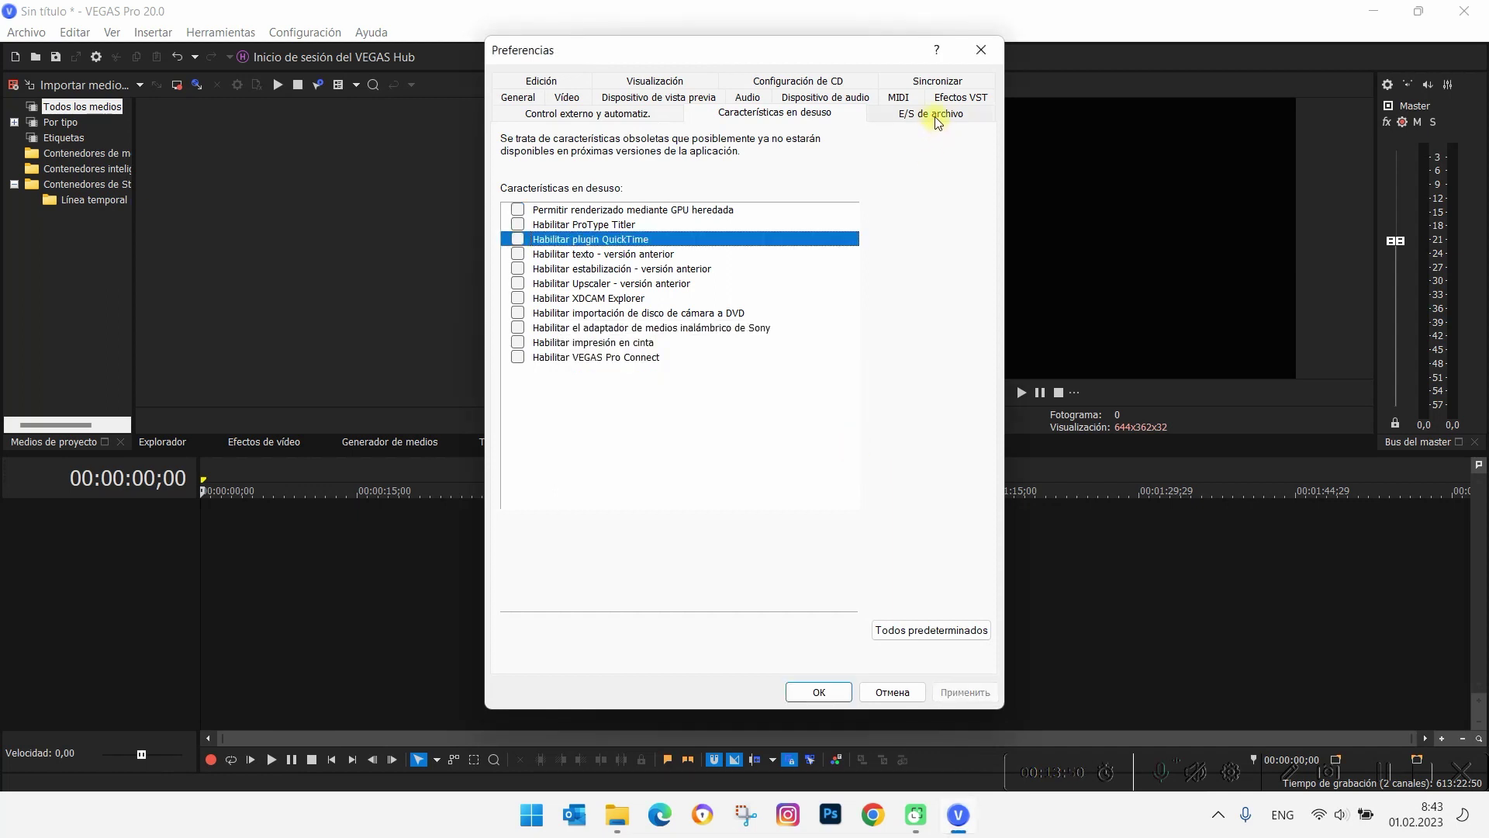
Step: Set the hardware decoder to NVDEC on NVIDIA GeForce RTX 2060 in the file I/O preferences
left_click(926, 123)
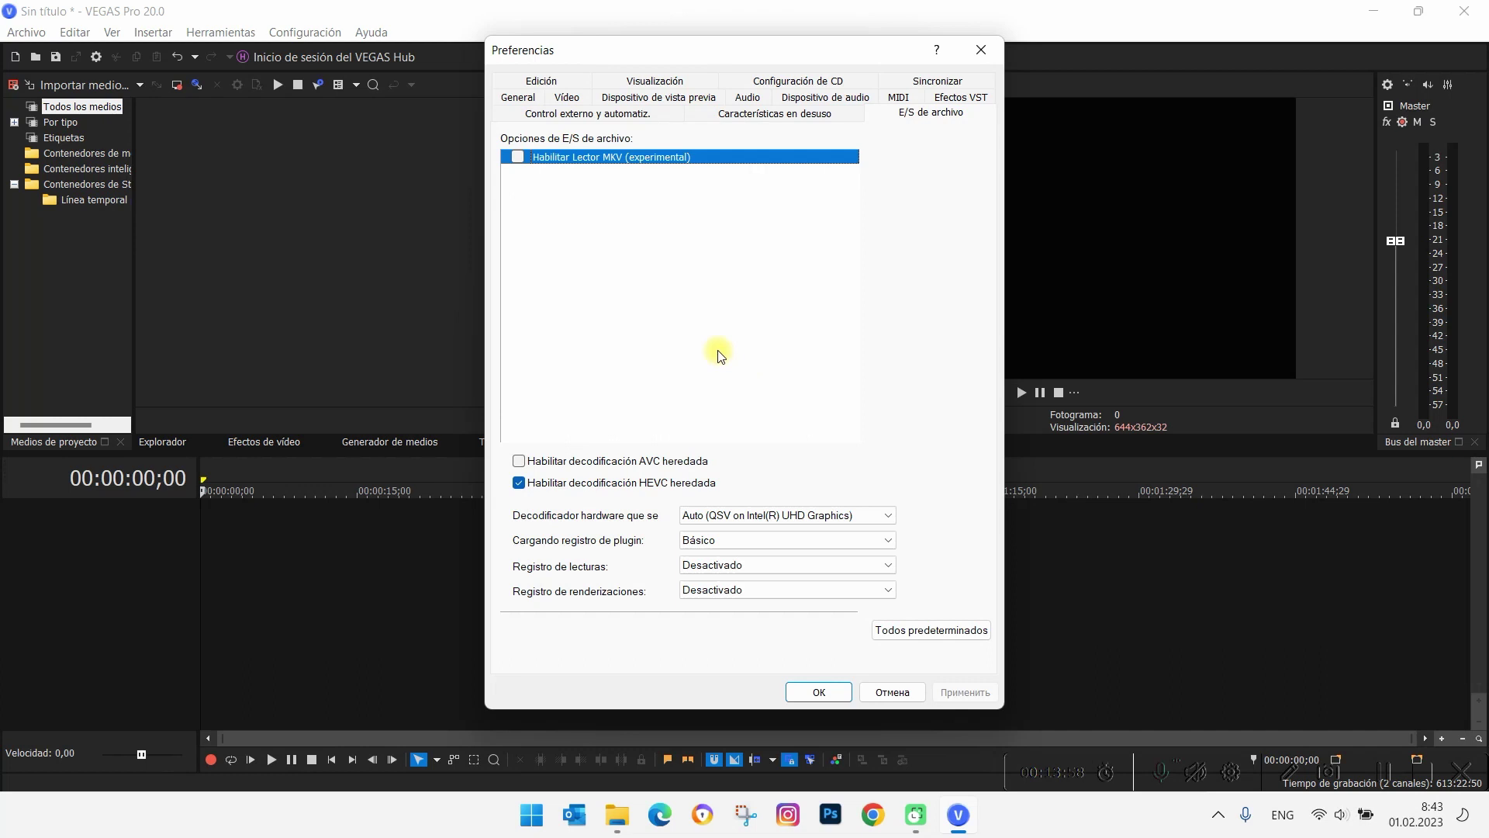
left_click(832, 515)
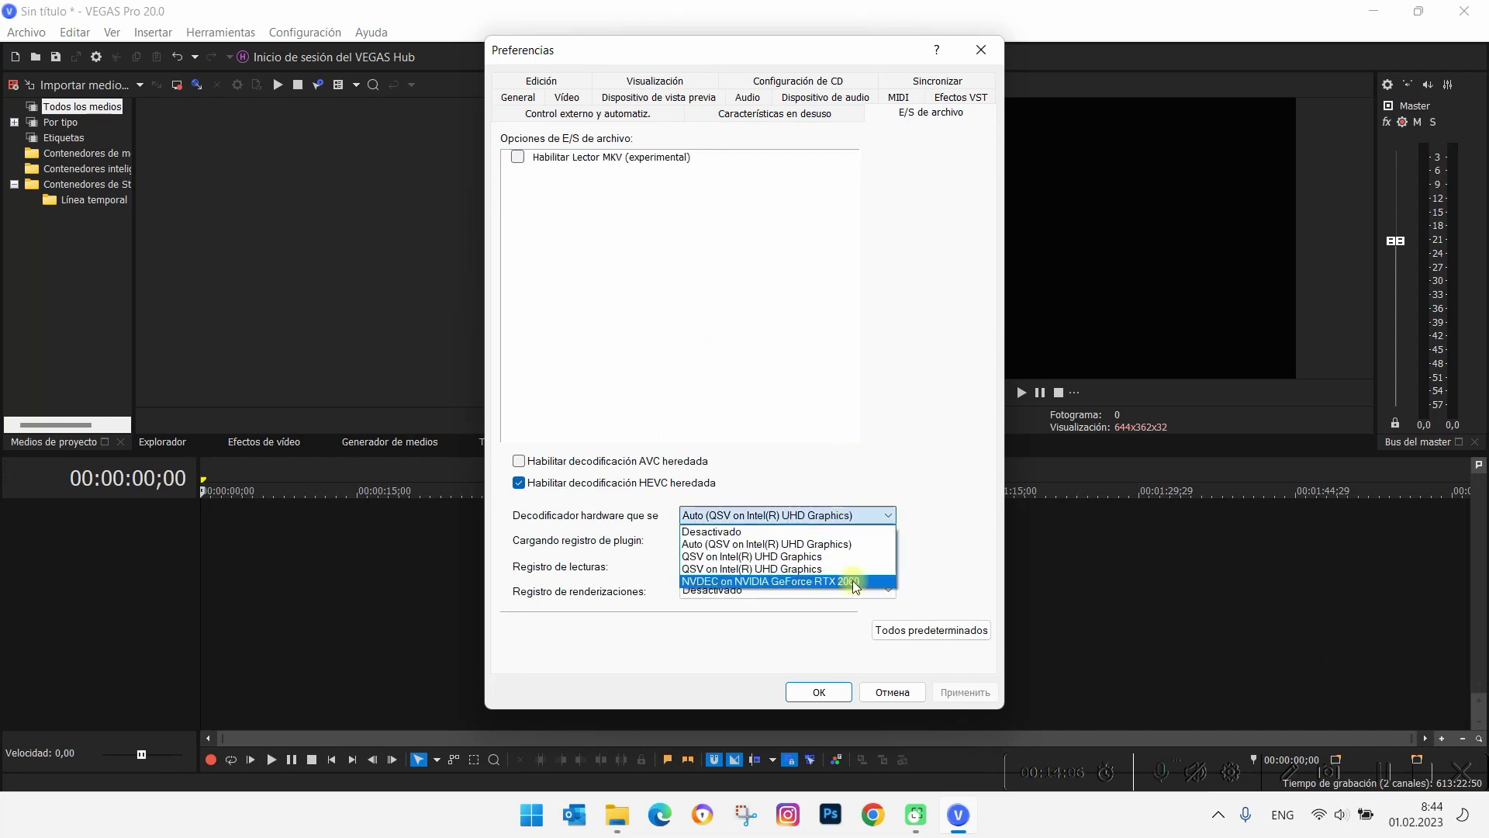
left_click(796, 585)
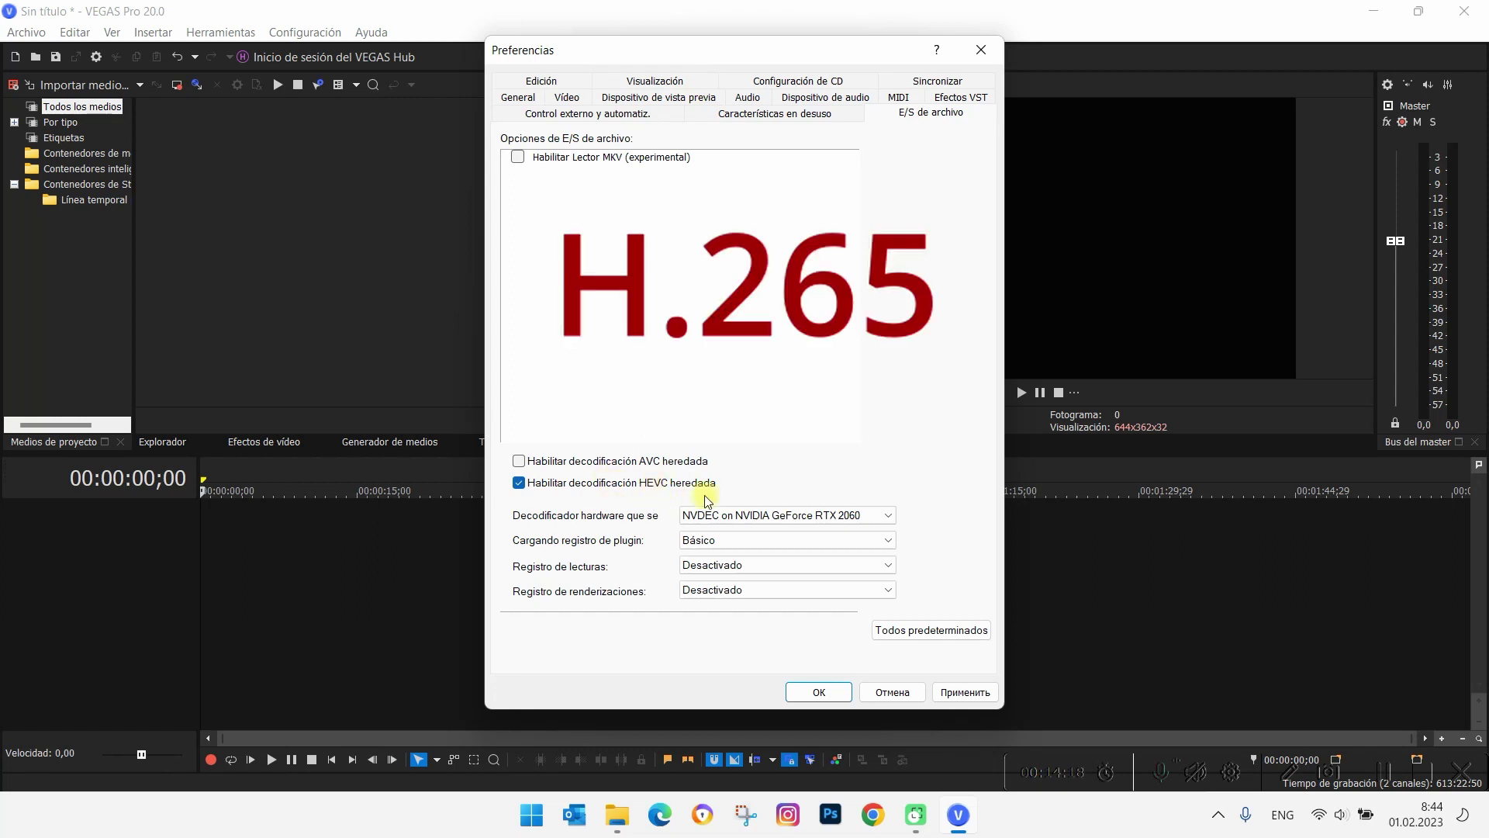
Step: Enable both legacy AVC and legacy HEVC decoding, and confirm the preferences
left_click(520, 483)
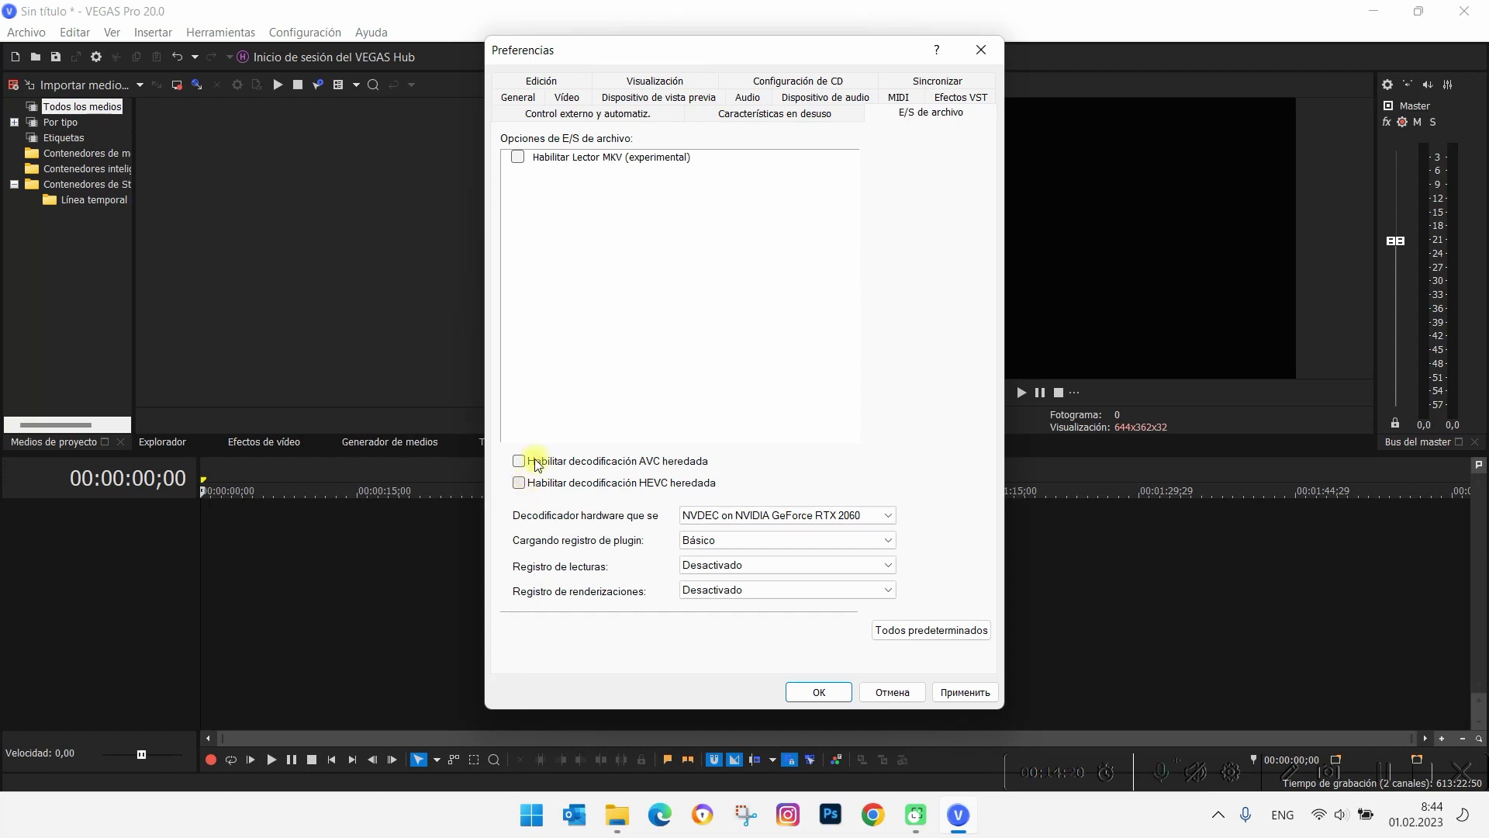
left_click(519, 461)
left_click(519, 483)
left_click(519, 461)
left_click(519, 487)
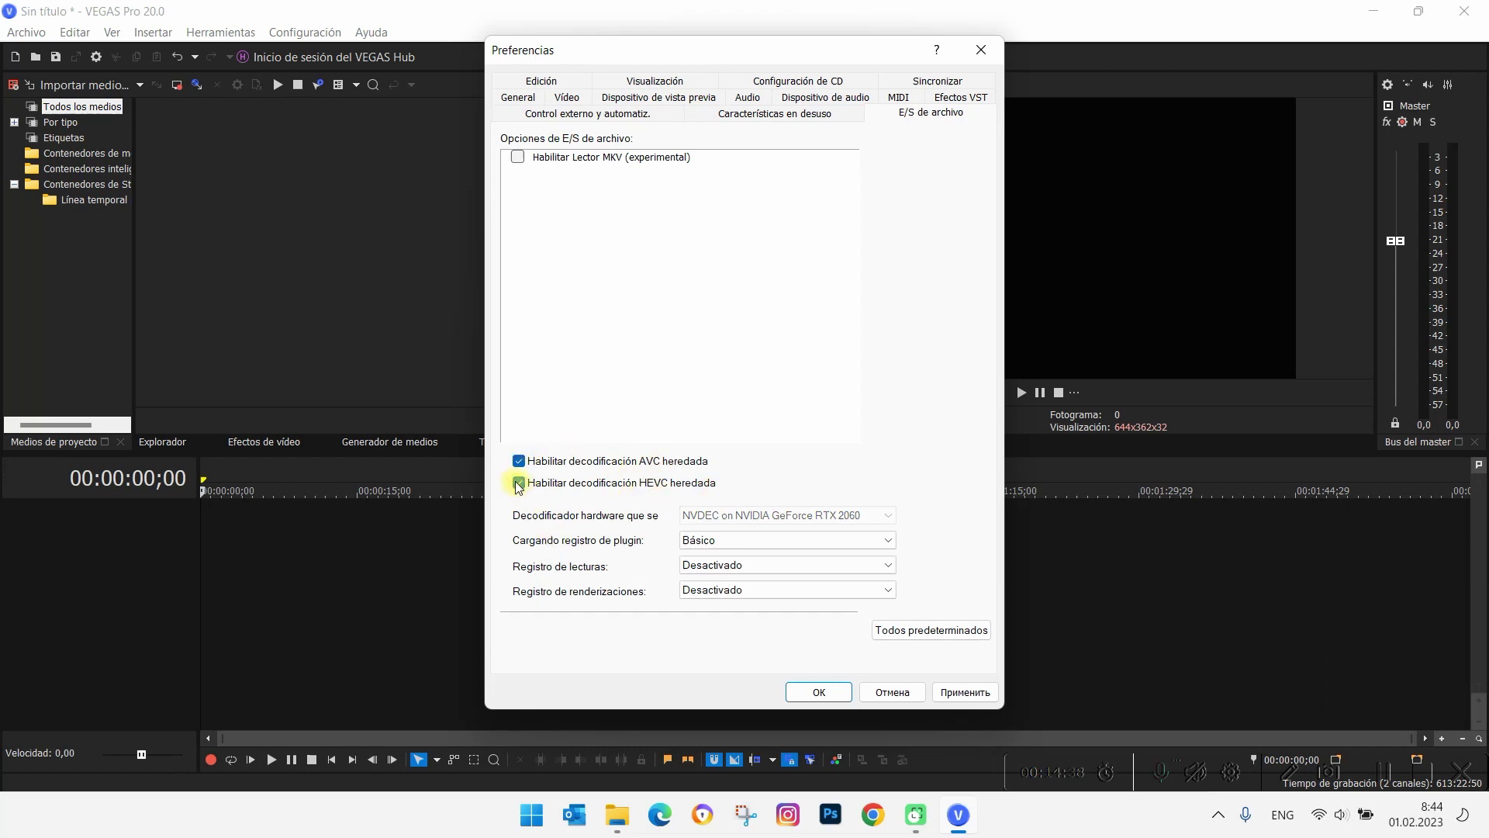
left_click(836, 694)
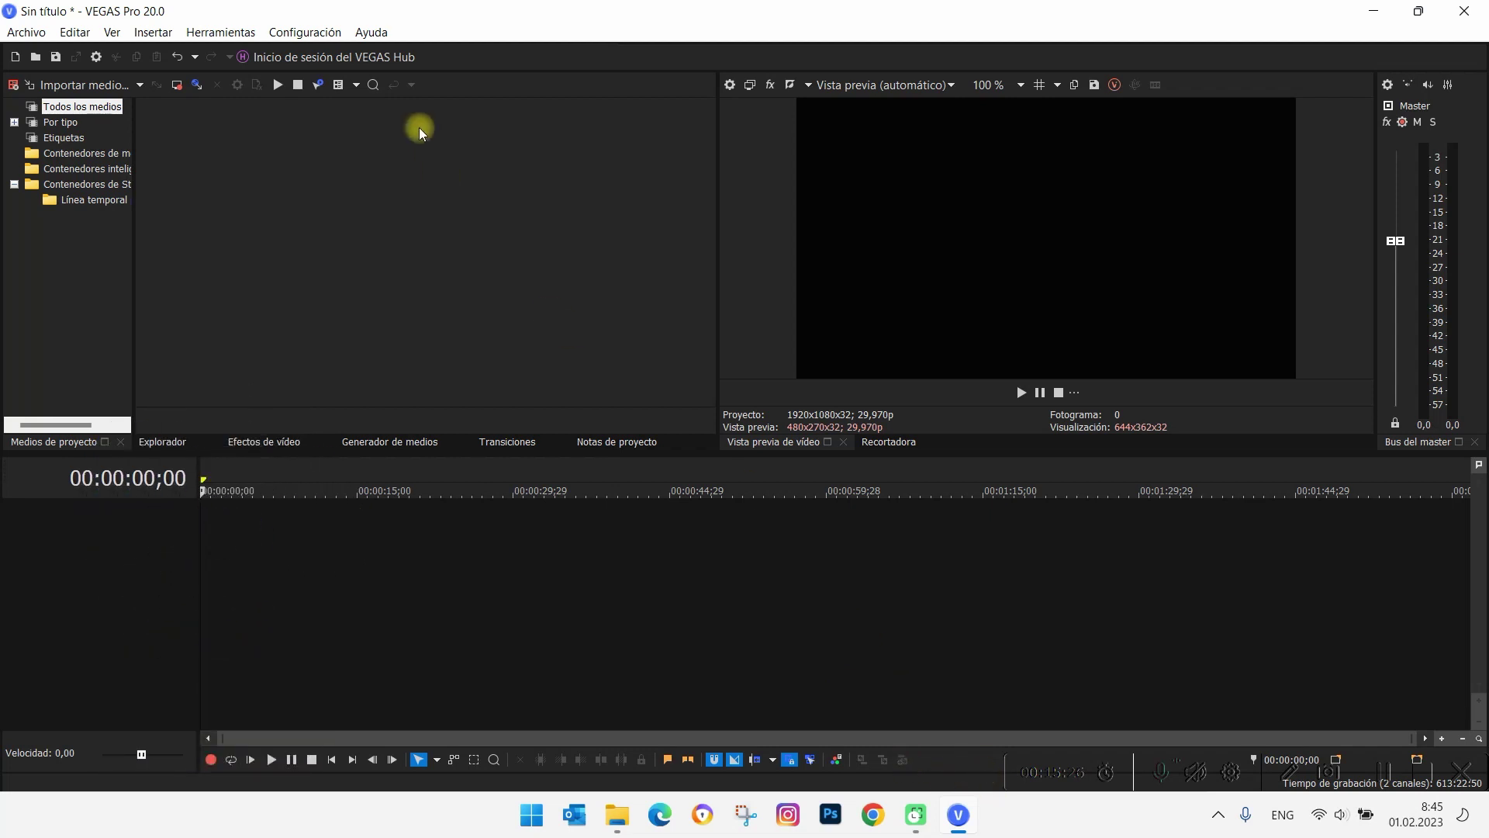
Step: Filter the hidden internal preferences for "multi", set Enable Multi Stream Render to TRUE and apply the change
left_click(282, 34)
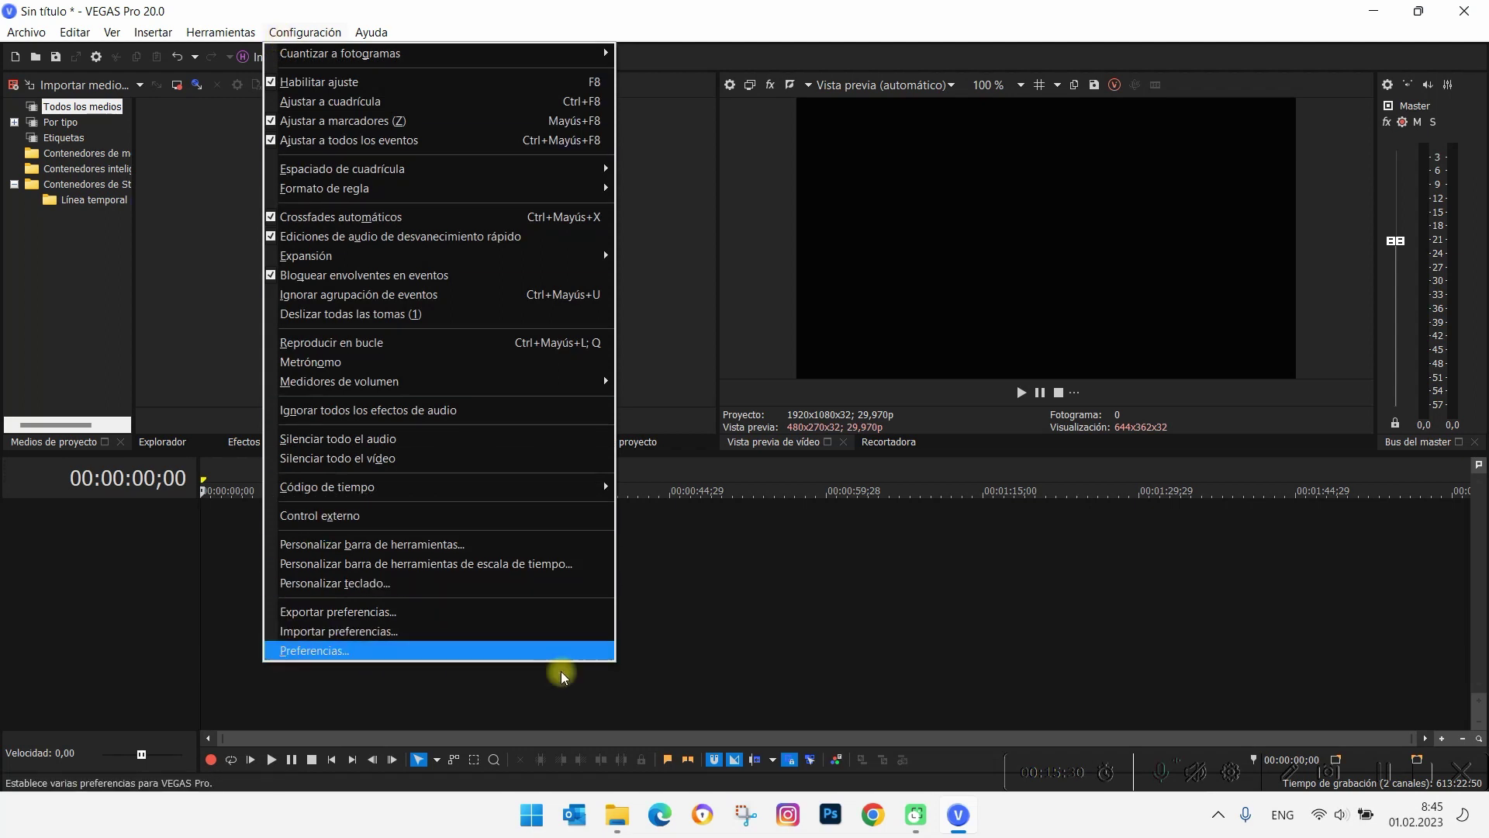
left_click(994, 651)
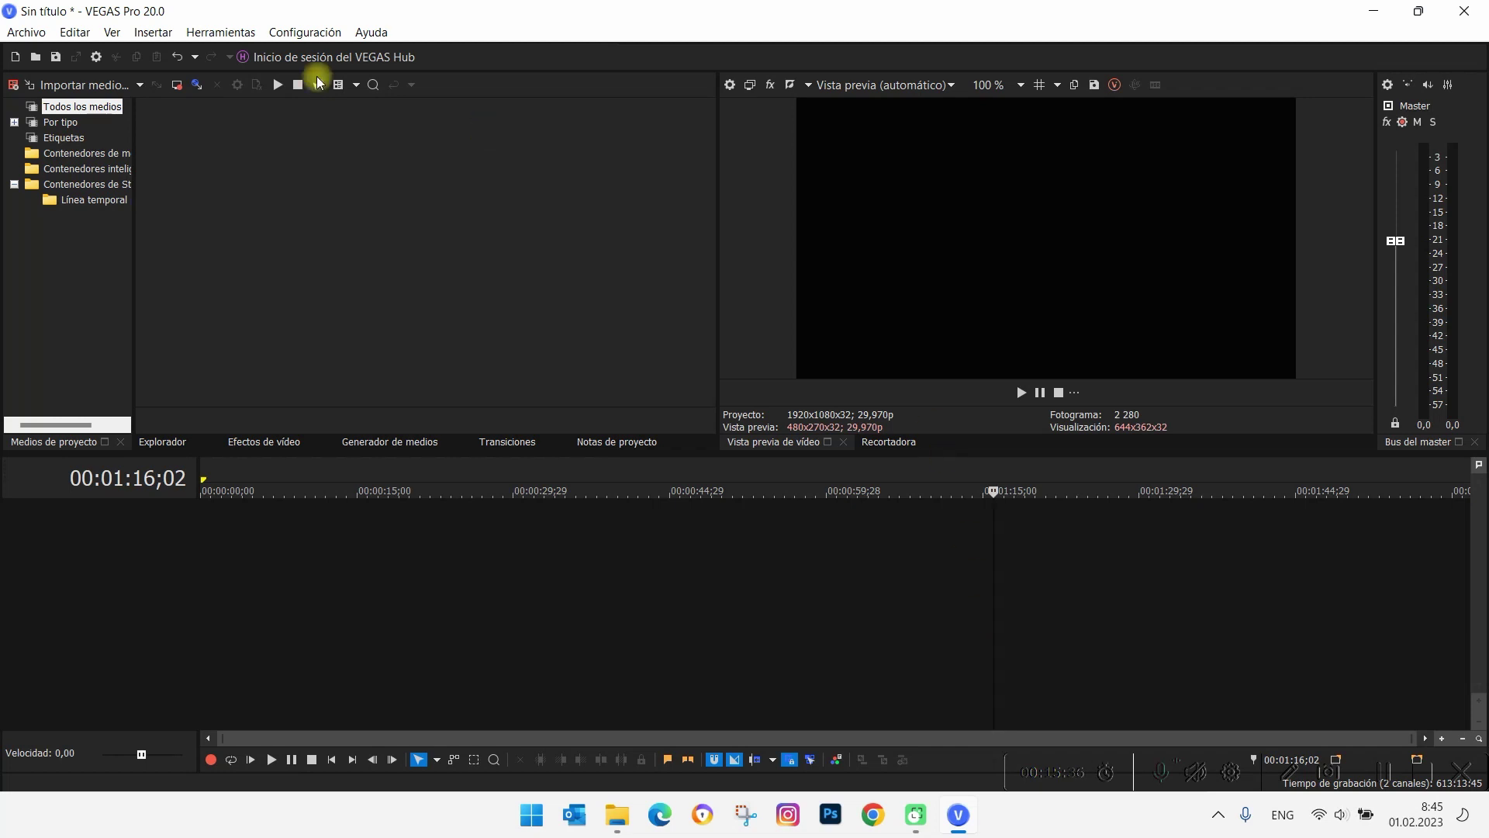
left_click(300, 34)
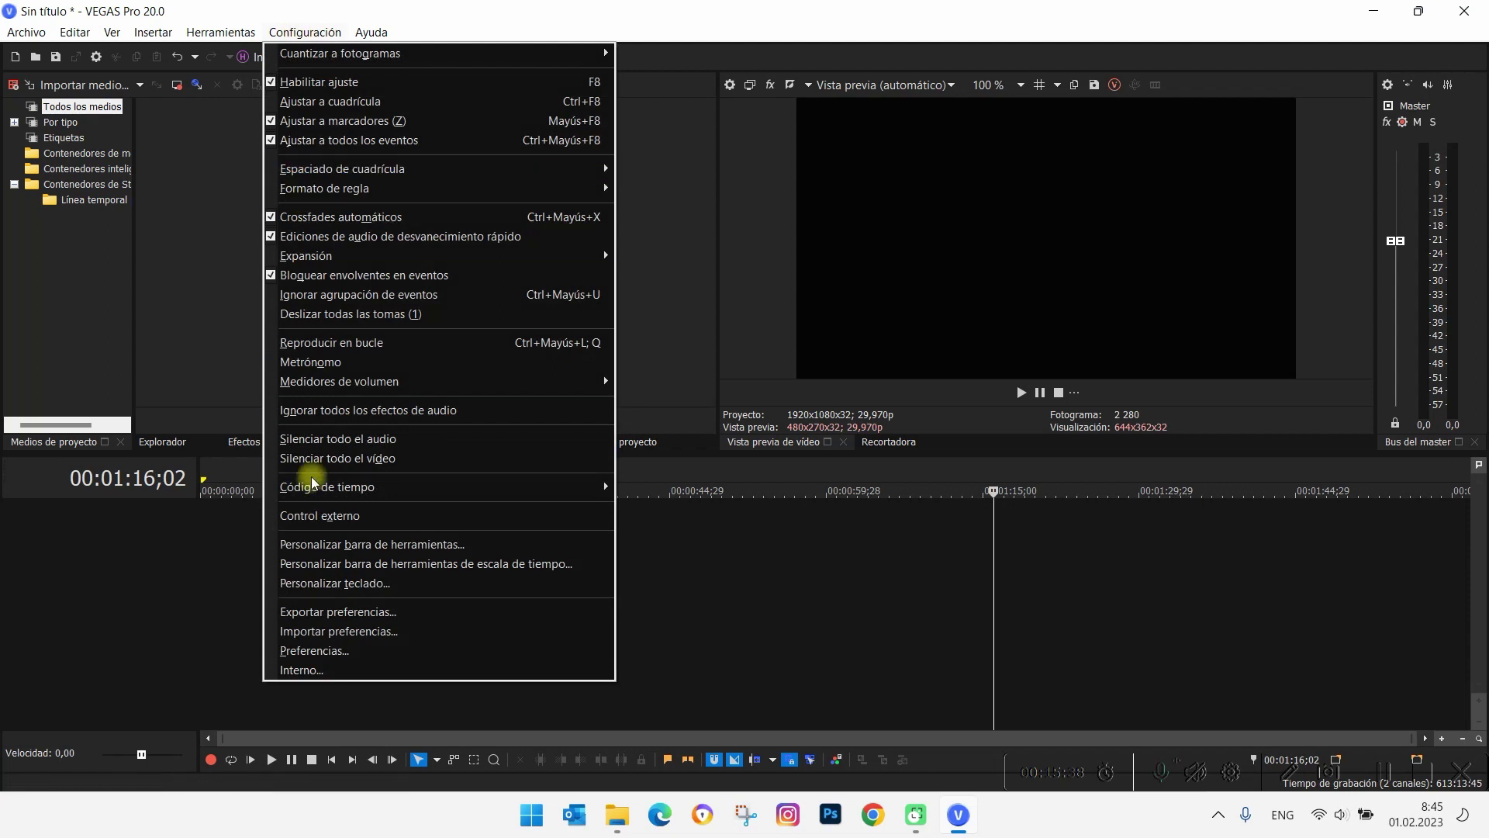
left_click(320, 672)
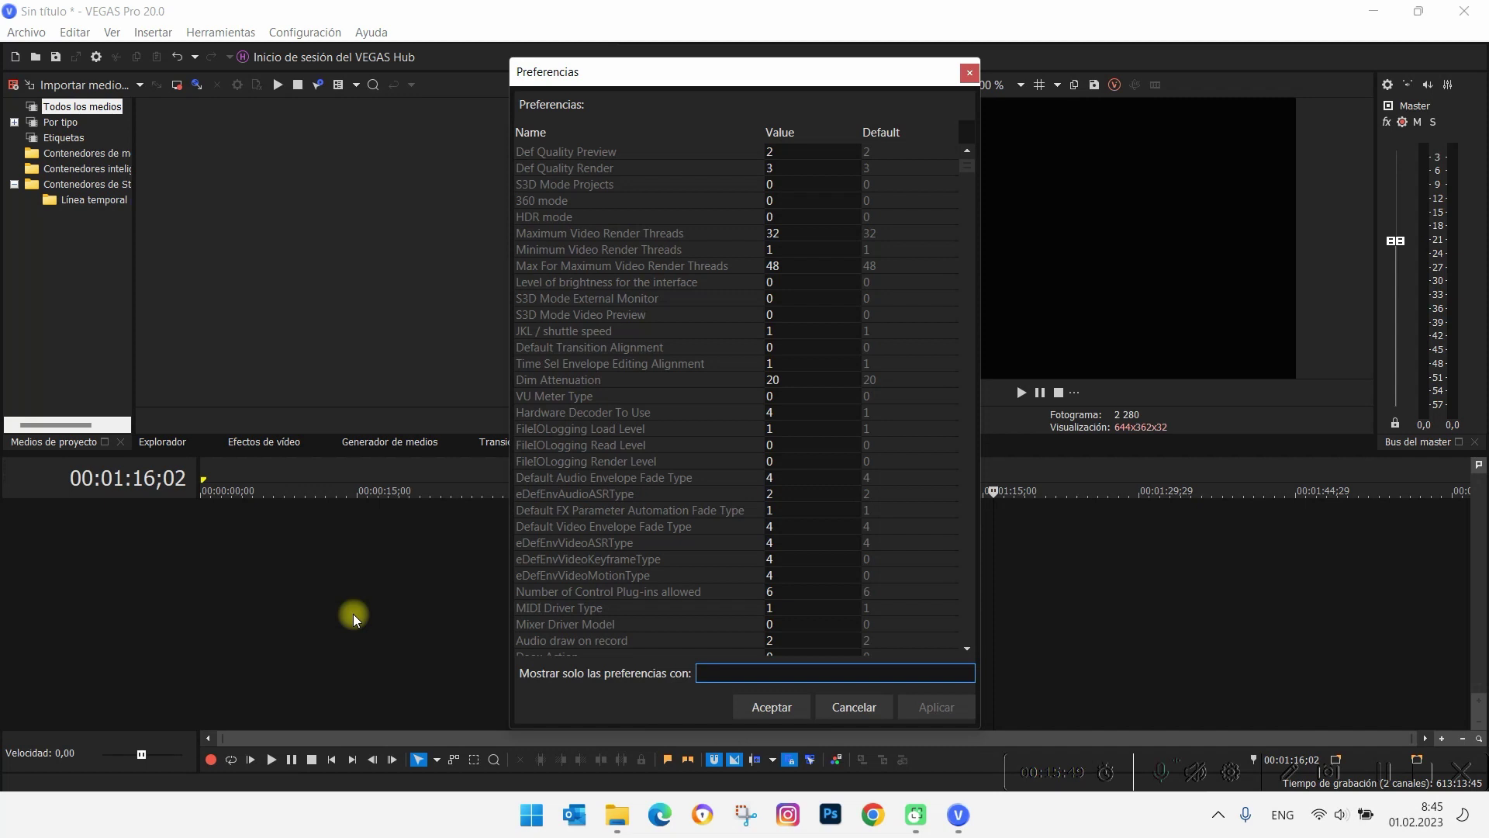
type("multi")
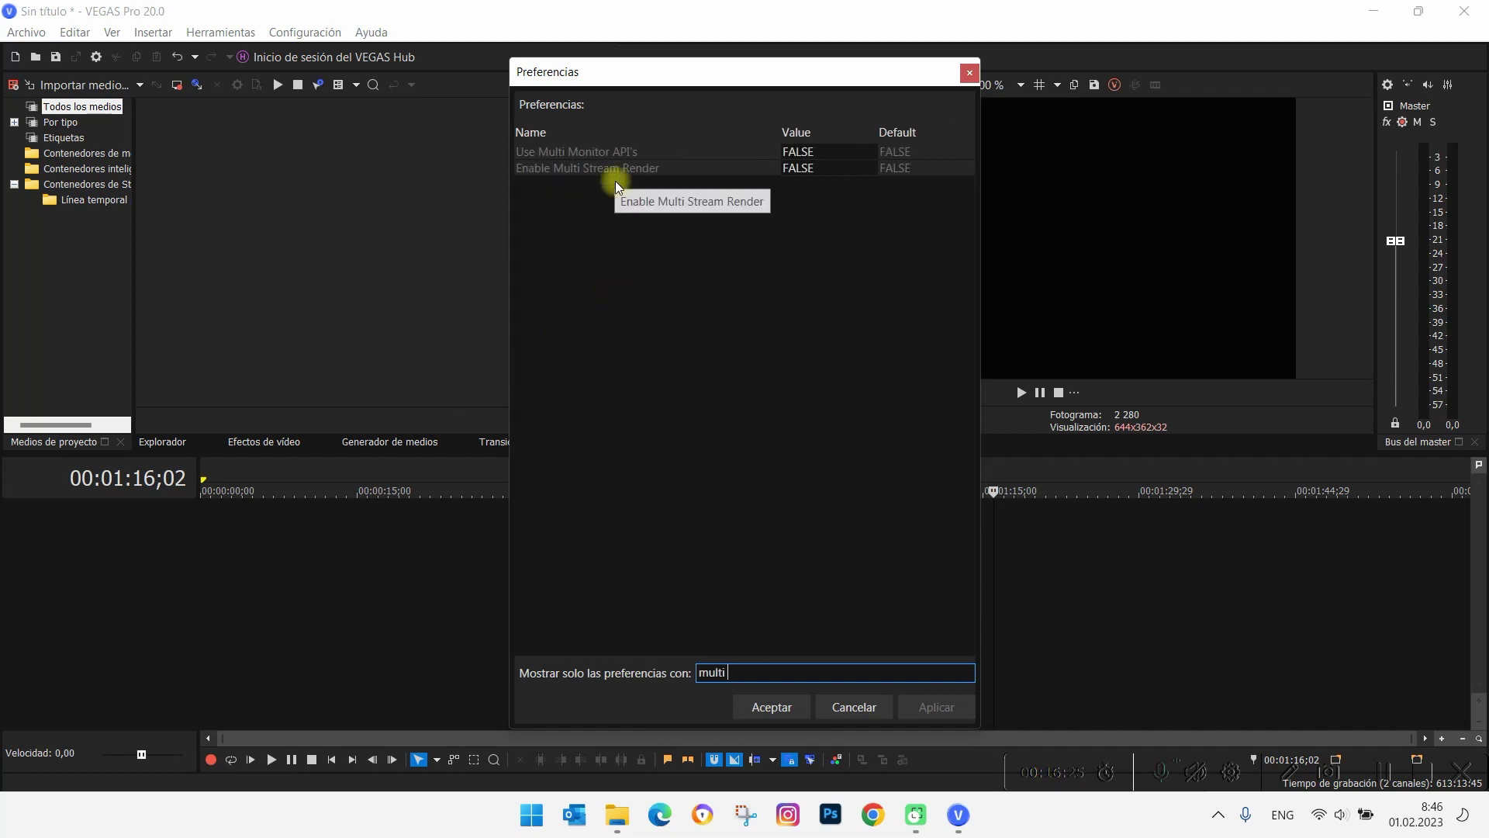
left_click(825, 170)
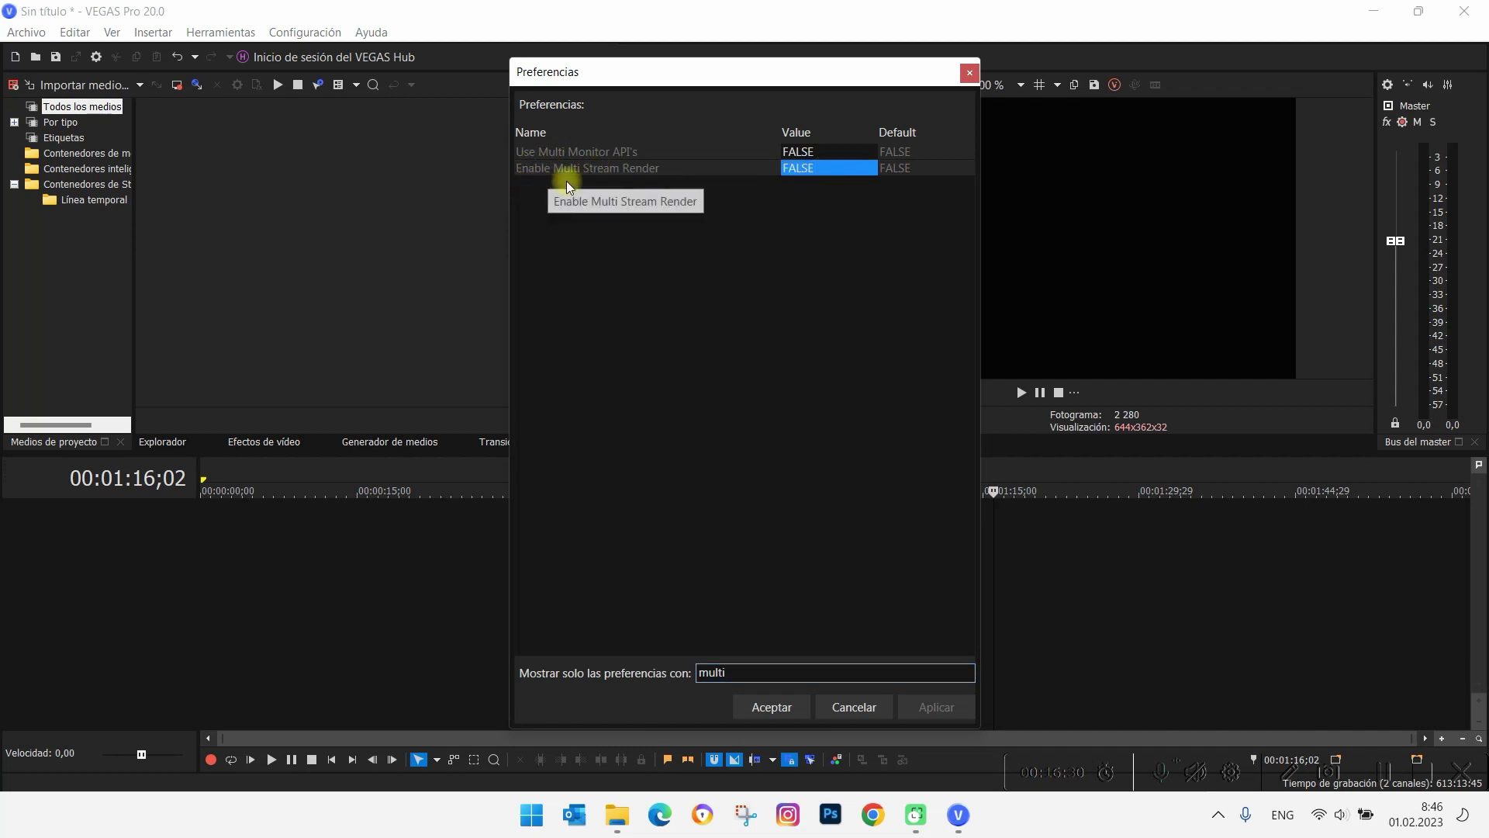
left_click(833, 169)
type("TRUE")
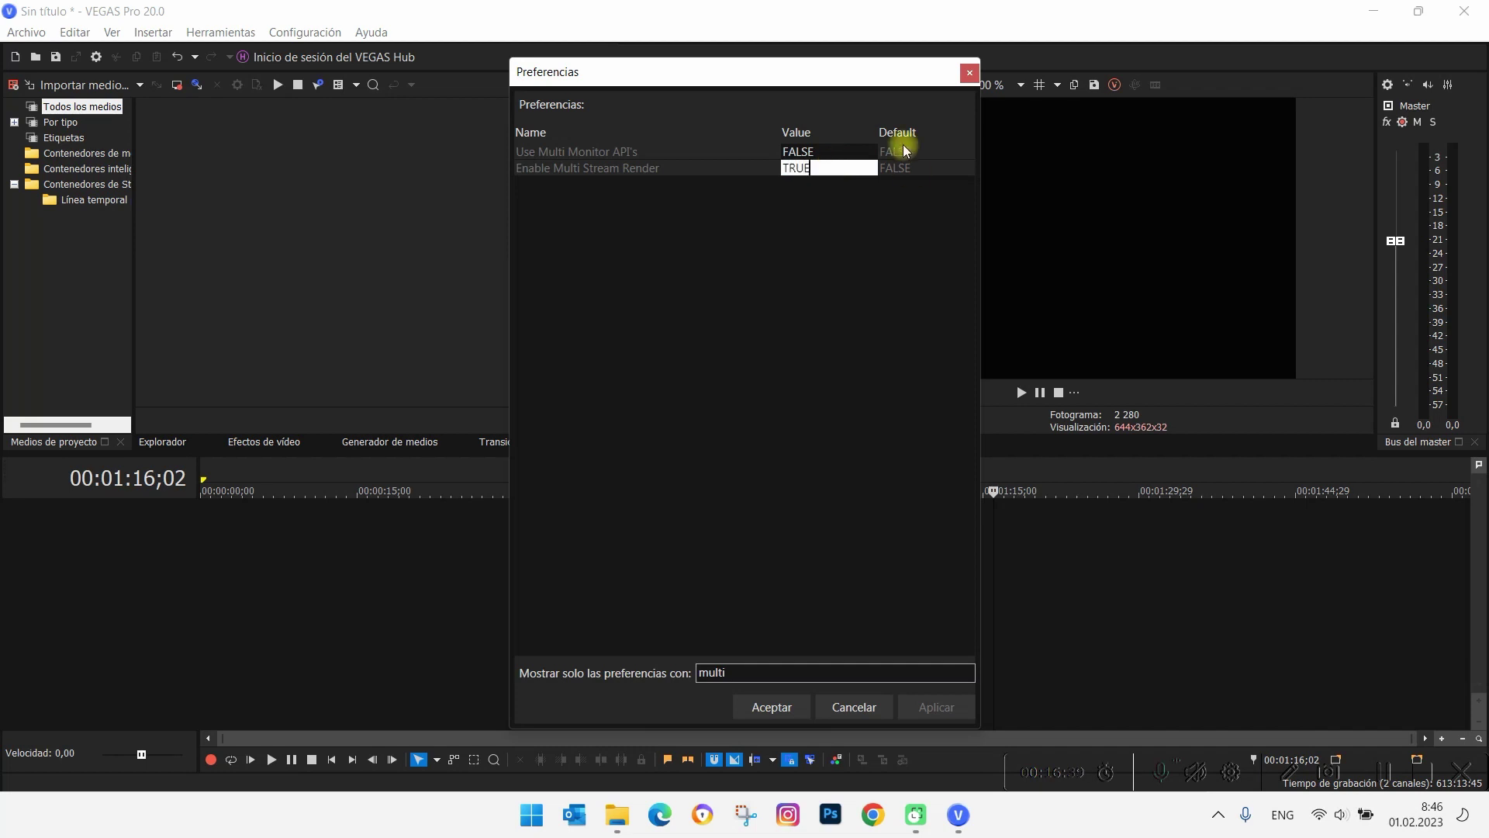
left_click(904, 149)
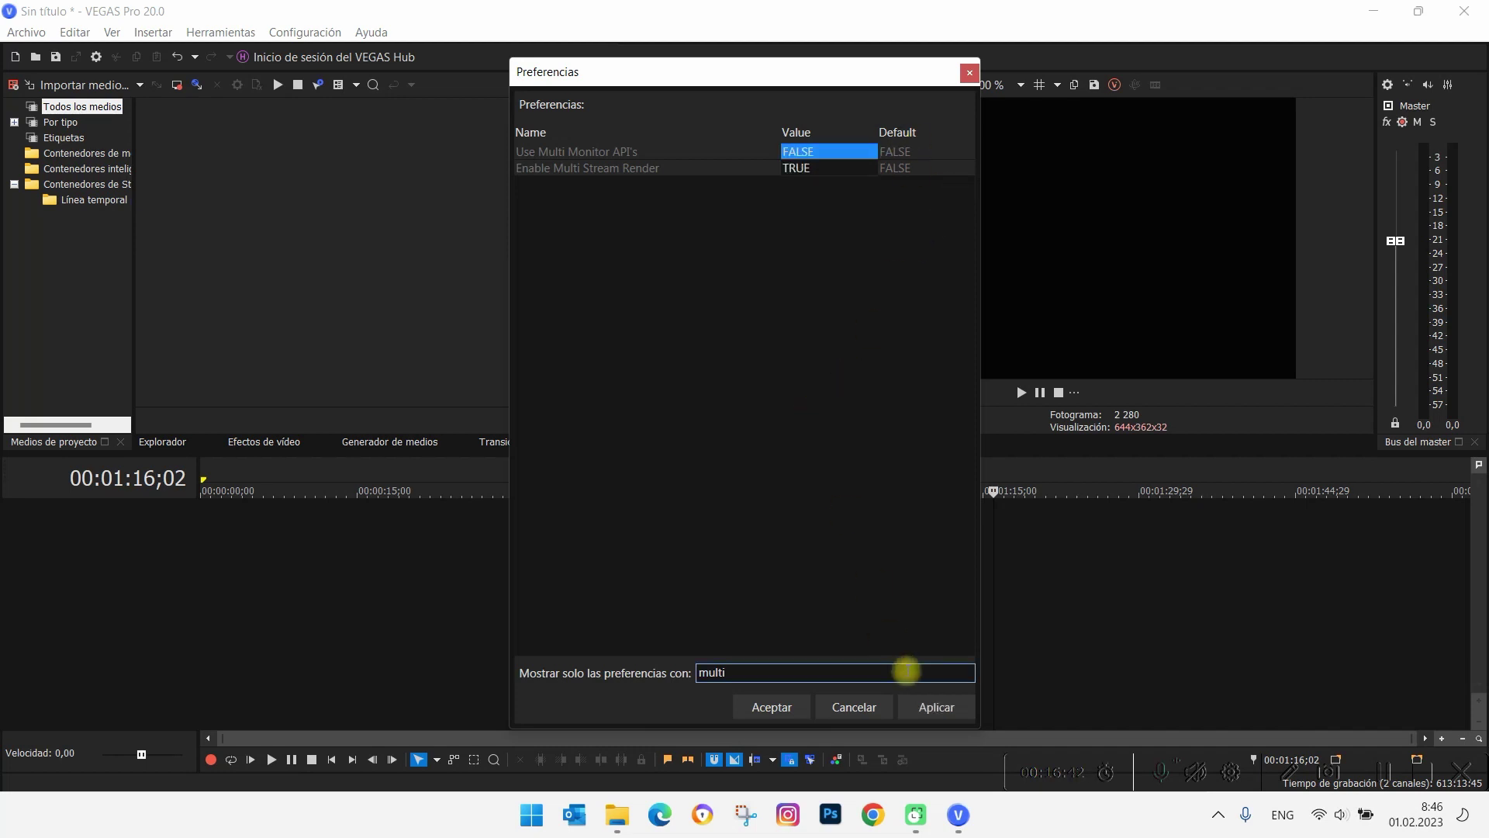
left_click(934, 706)
Step: Filter the internal preferences for "gpu", check the GPU acceleration value for Windows Presentation Foundation, and close the preferences
left_click(741, 672)
double_click(740, 673)
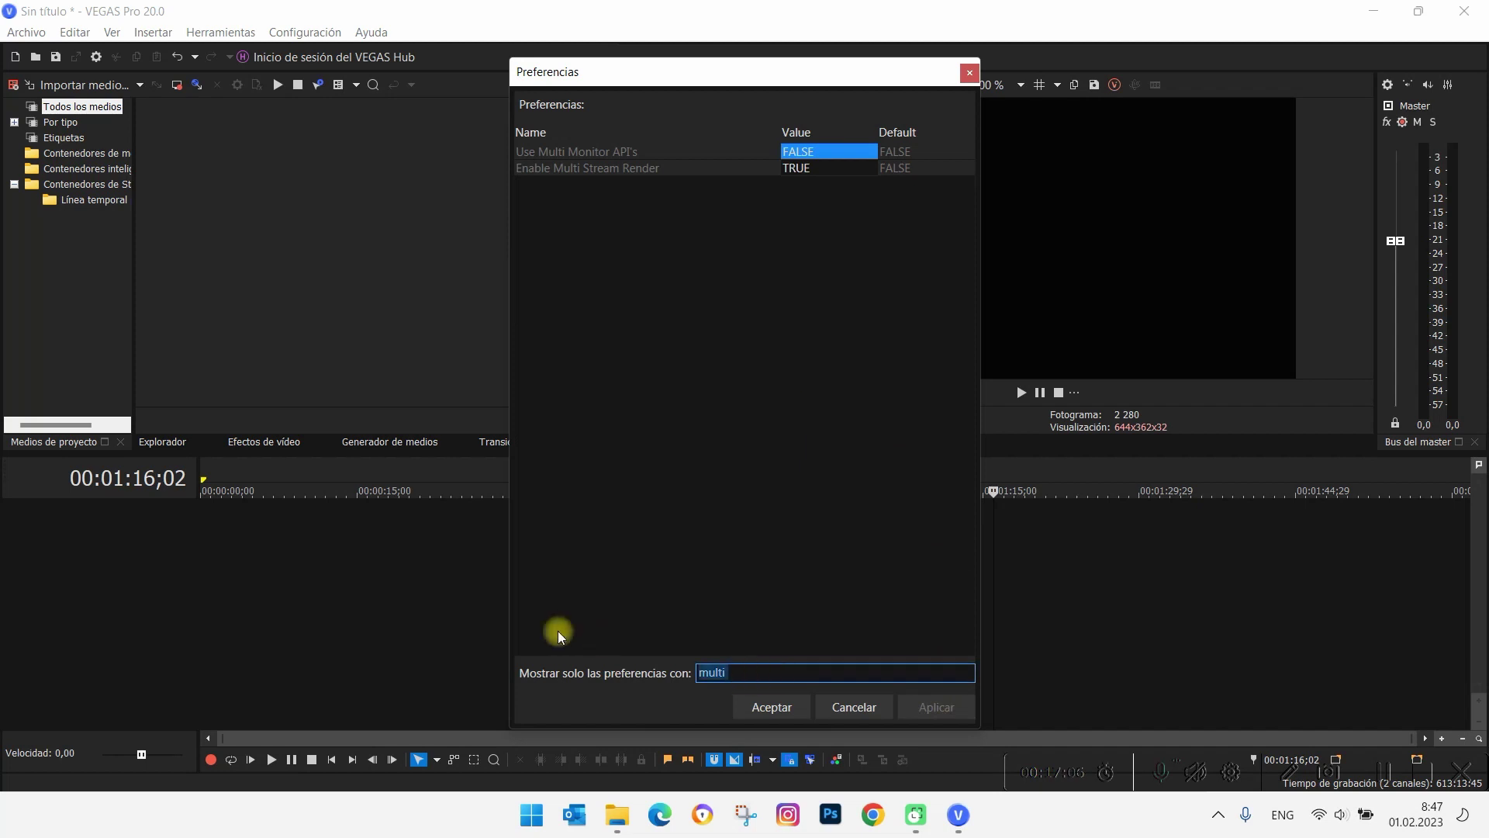
type("gpu")
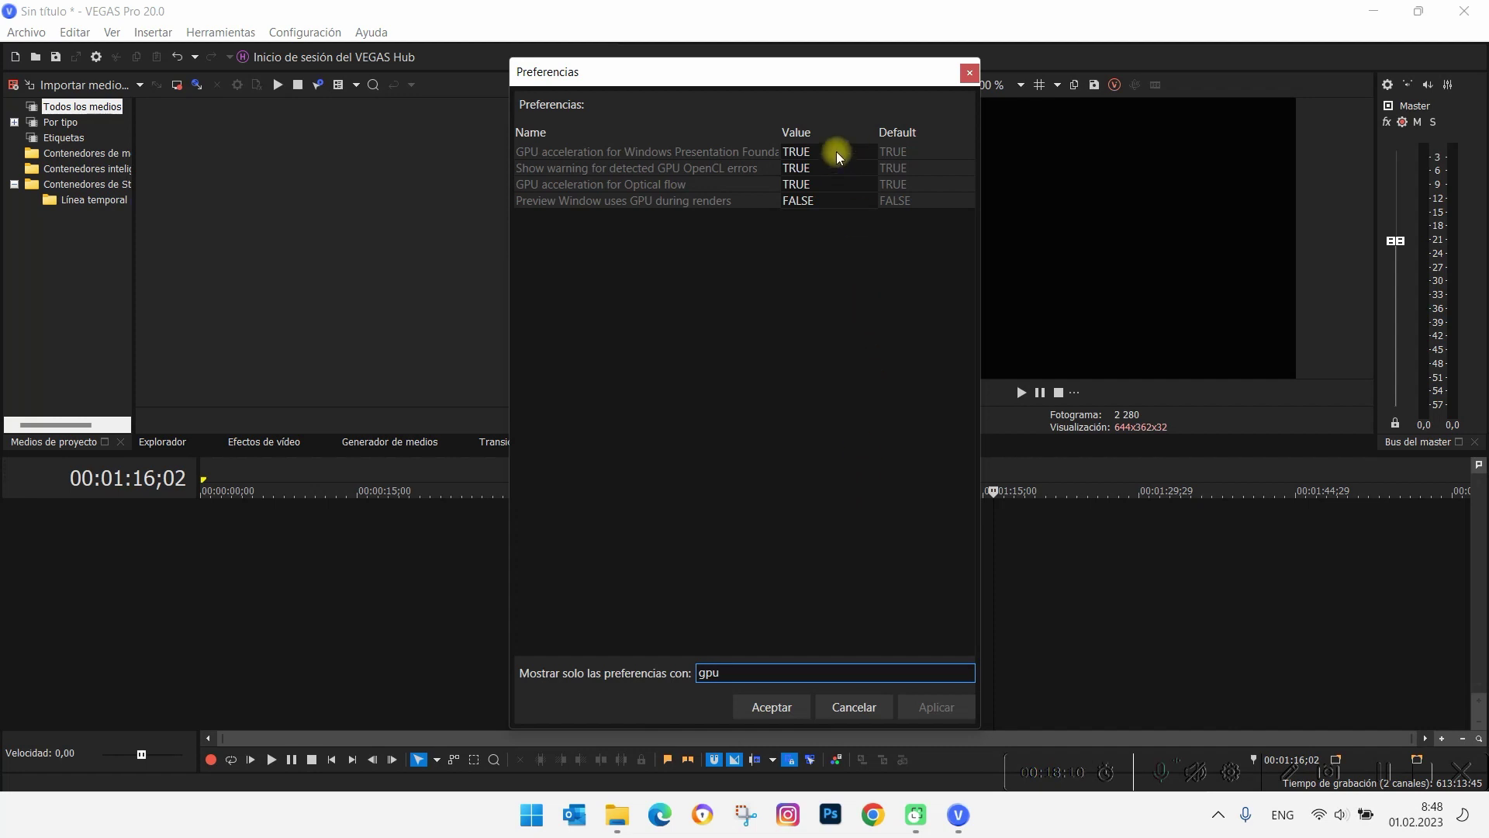
left_click(807, 157)
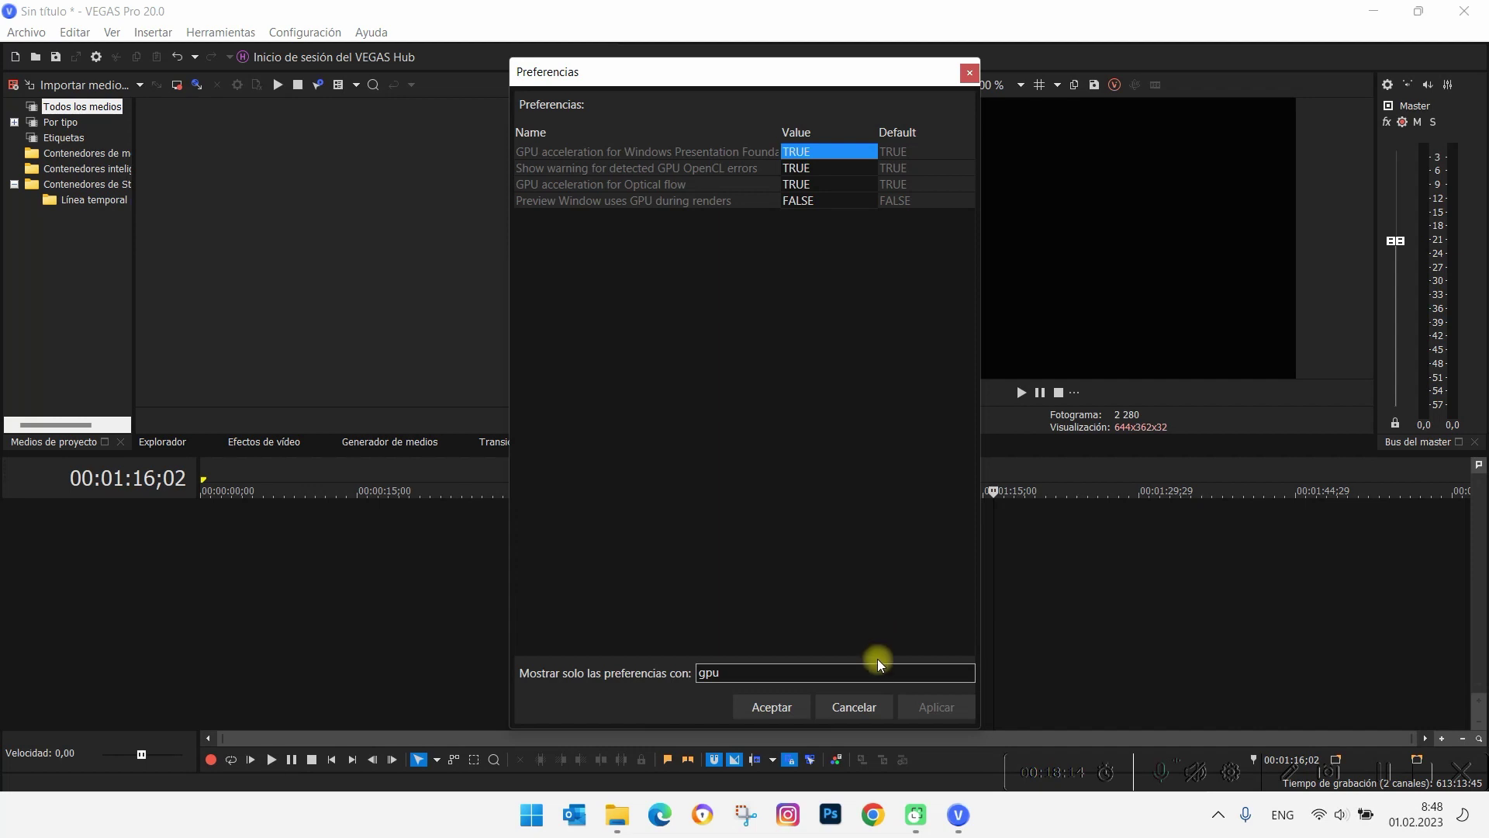
left_click(803, 702)
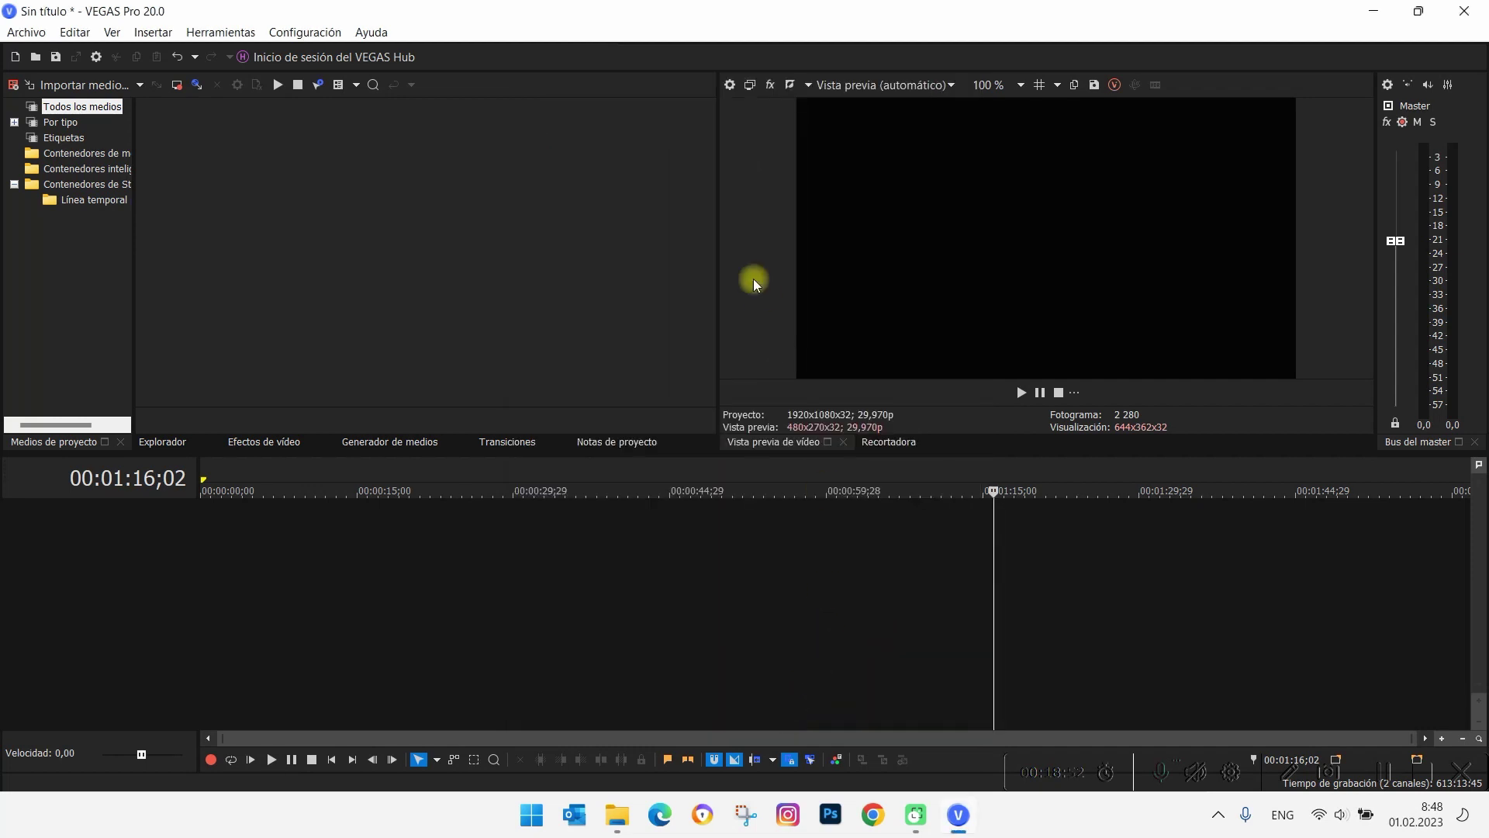
Step: Set the project's frame rate to 59,940 (NTSC doble) in the video project properties
left_click(729, 85)
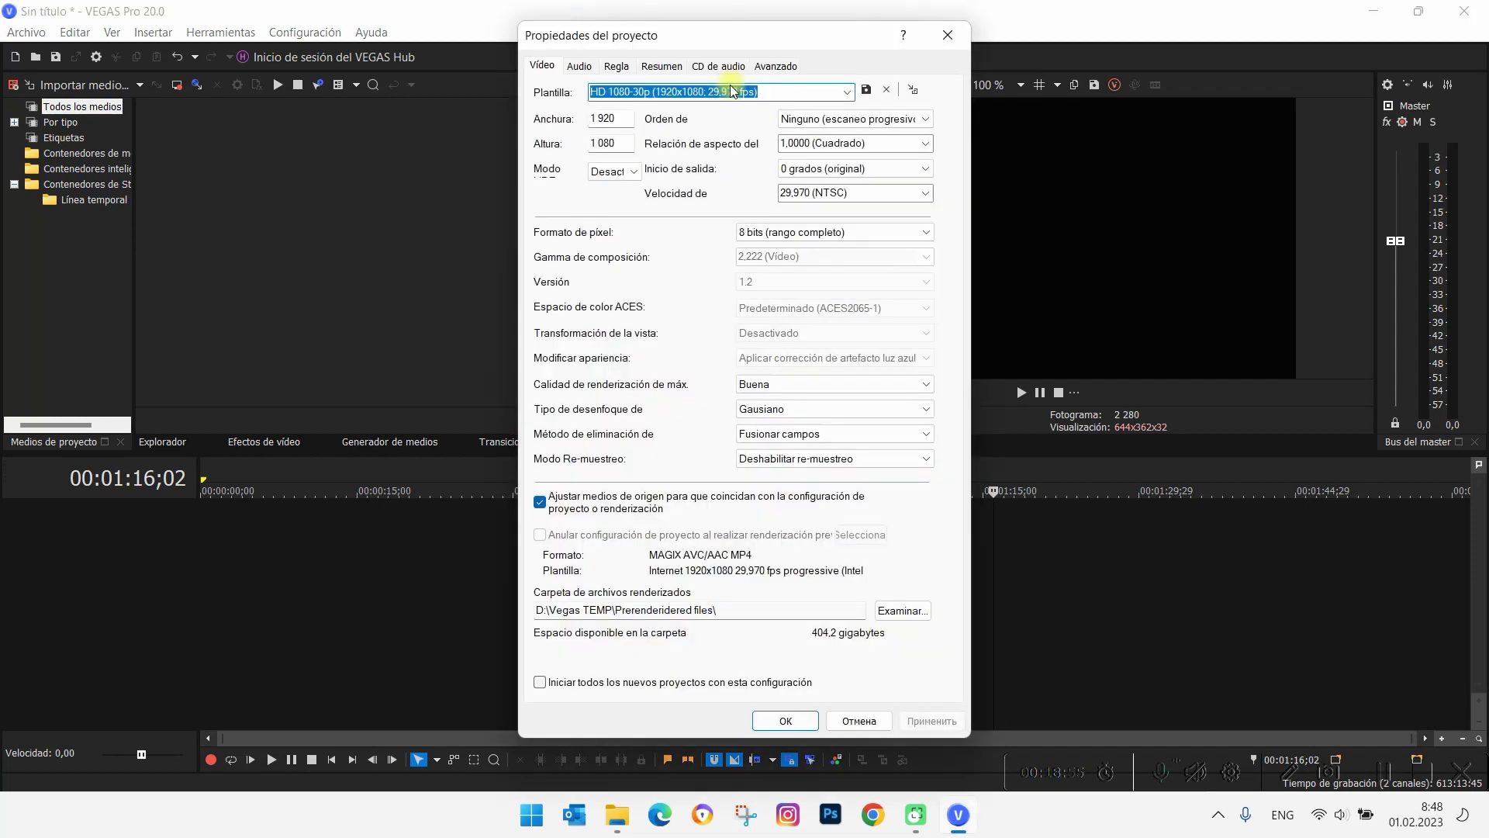
left_click(845, 94)
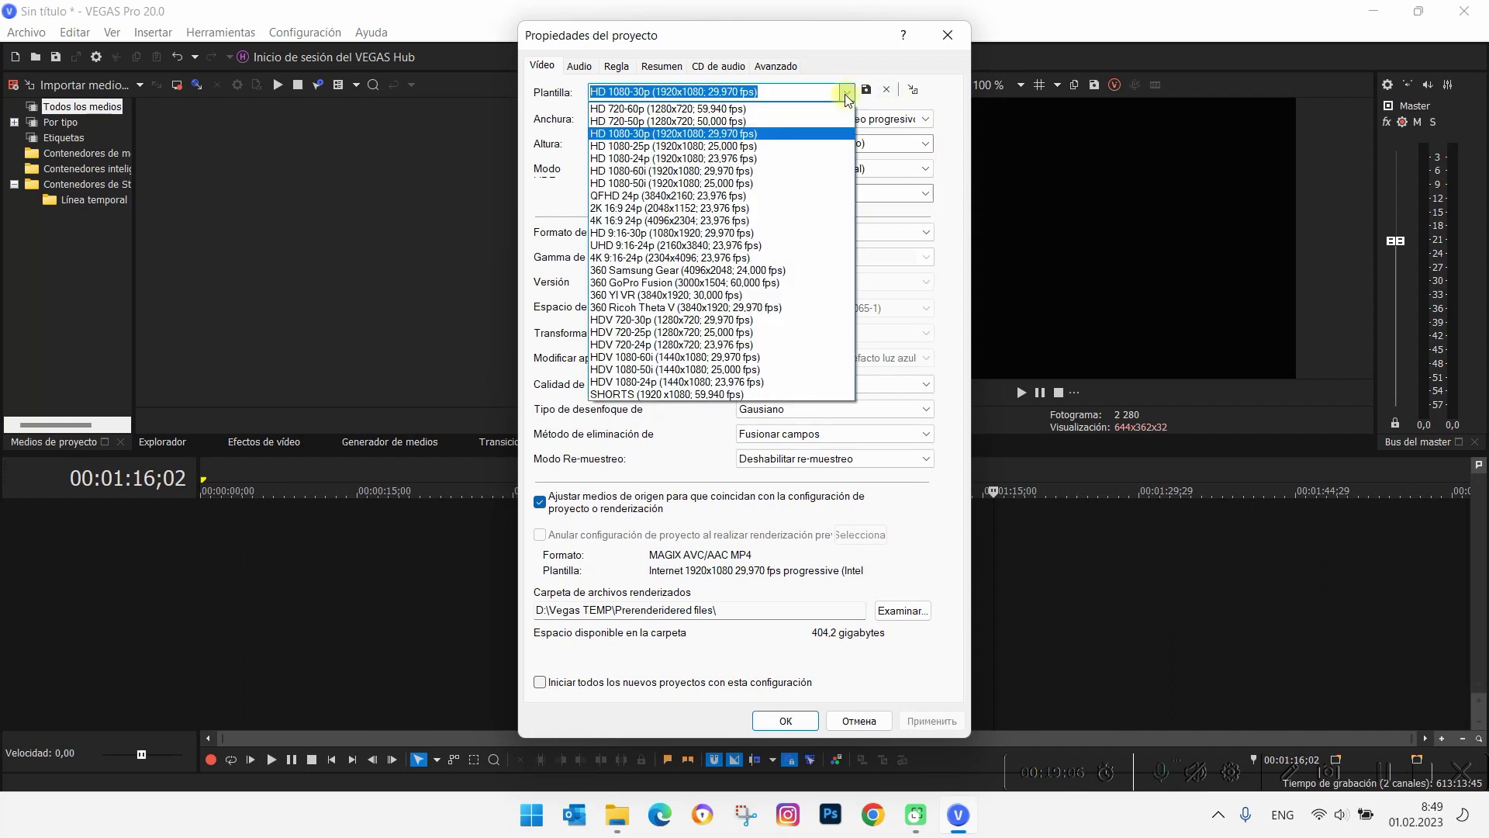
left_click(844, 93)
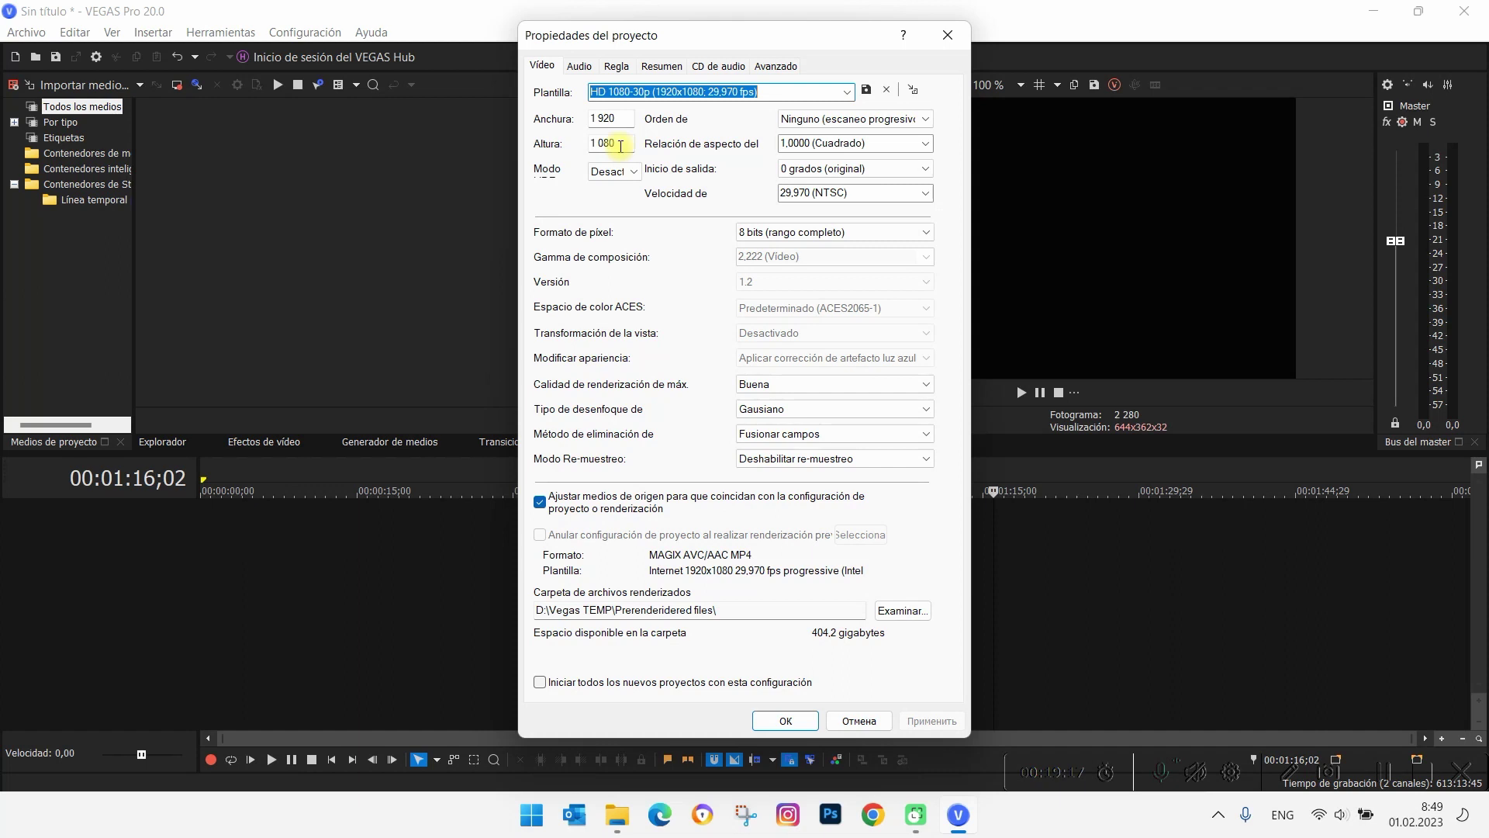
left_click(893, 194)
left_click(925, 193)
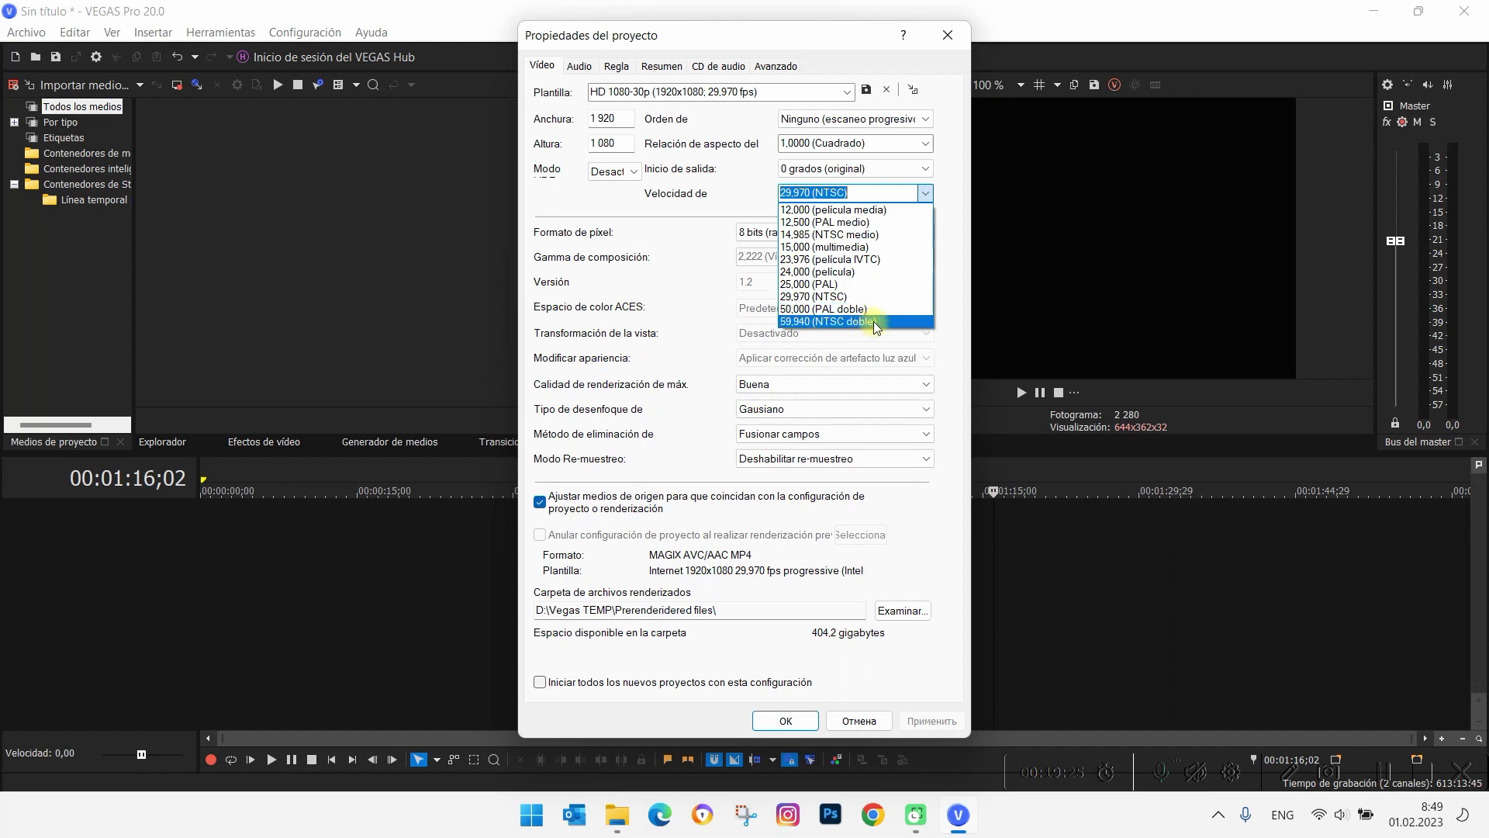
left_click(873, 321)
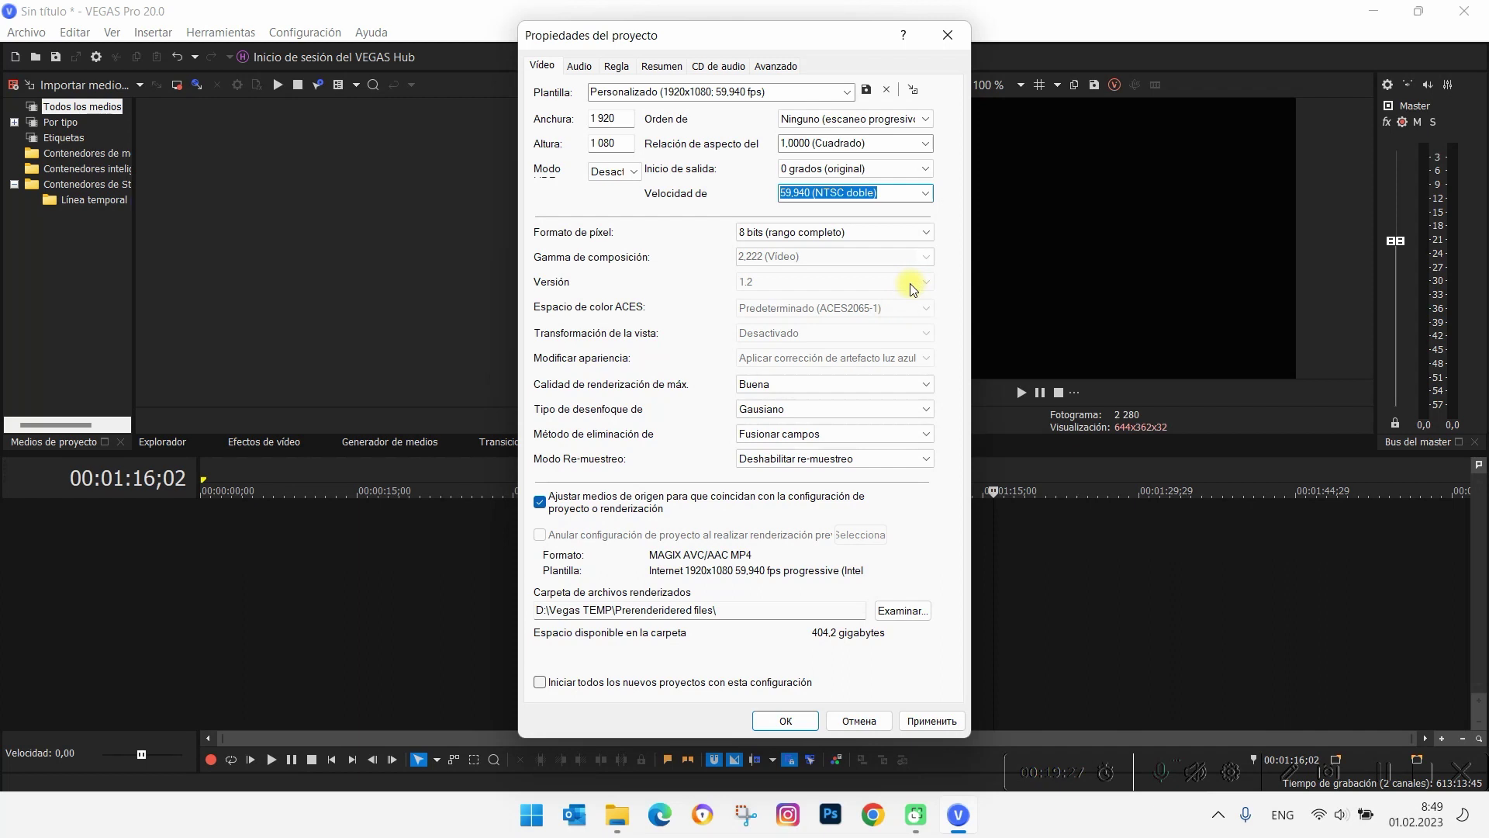
Step: Set the project's pixel format to 8 bits (rango completo) and the full-resolution rendering quality to La mejor
left_click(839, 232)
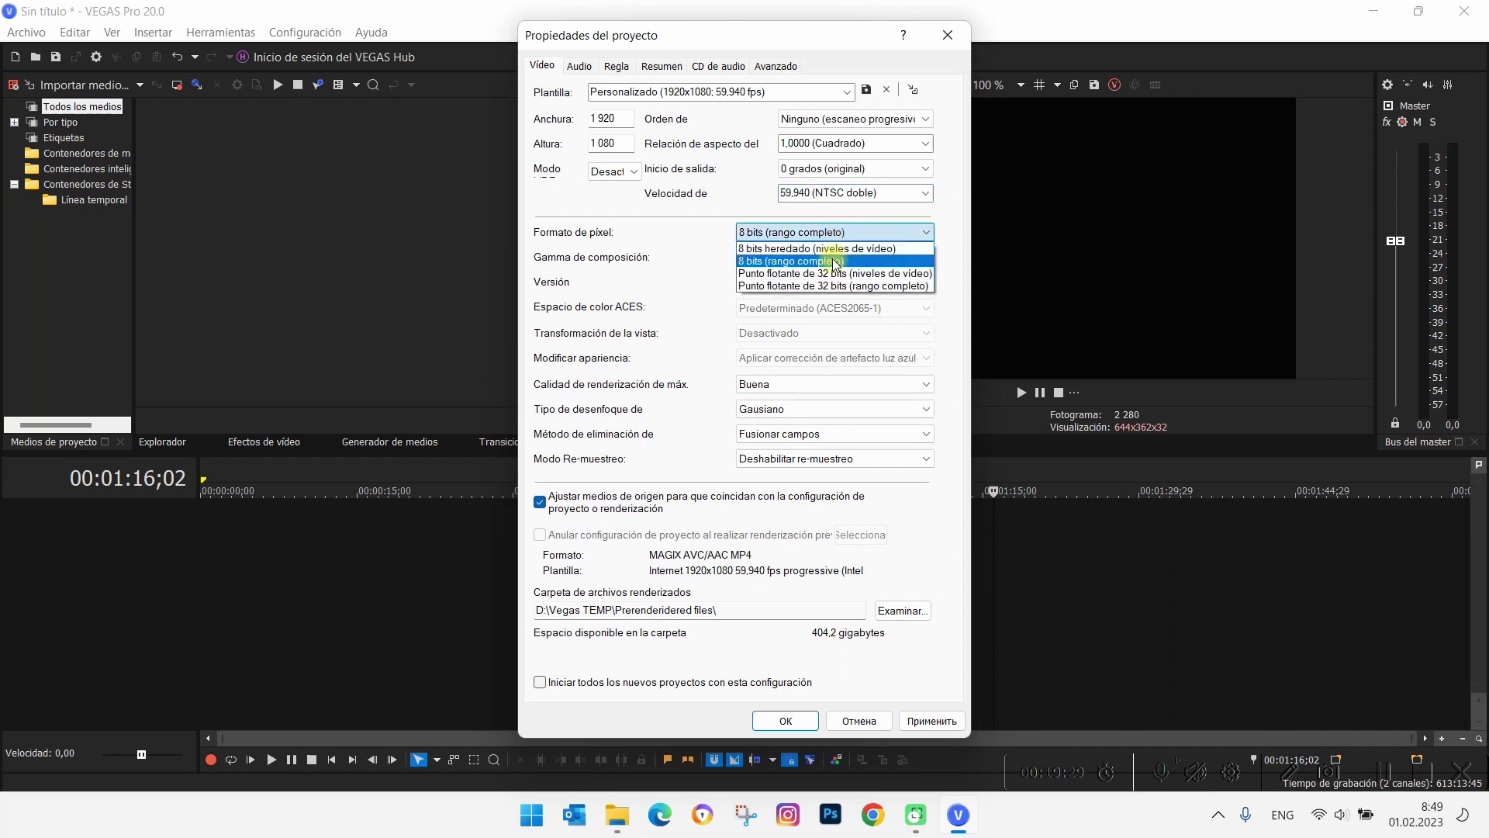
left_click(844, 260)
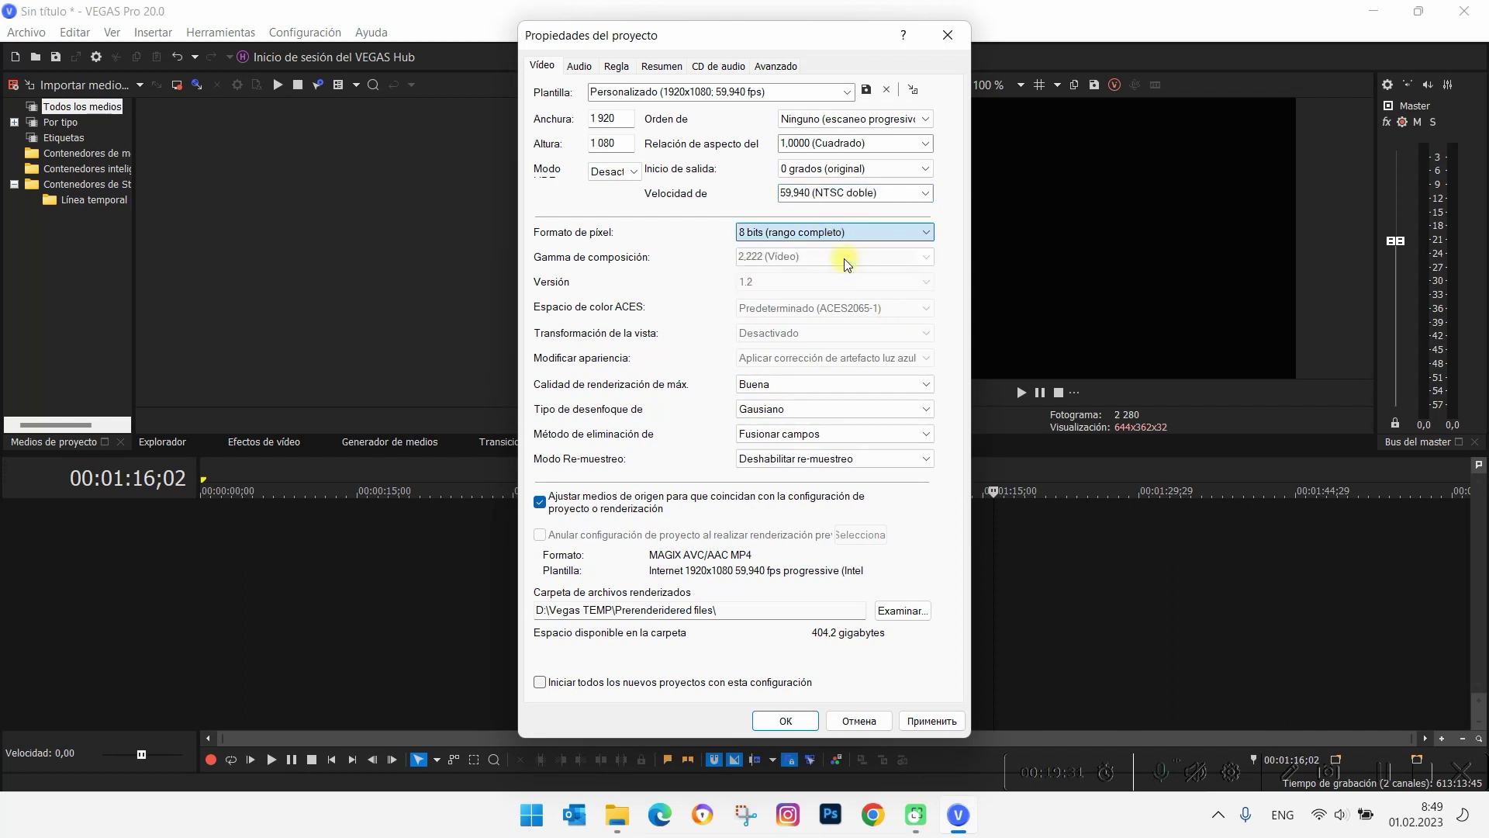
left_click(849, 387)
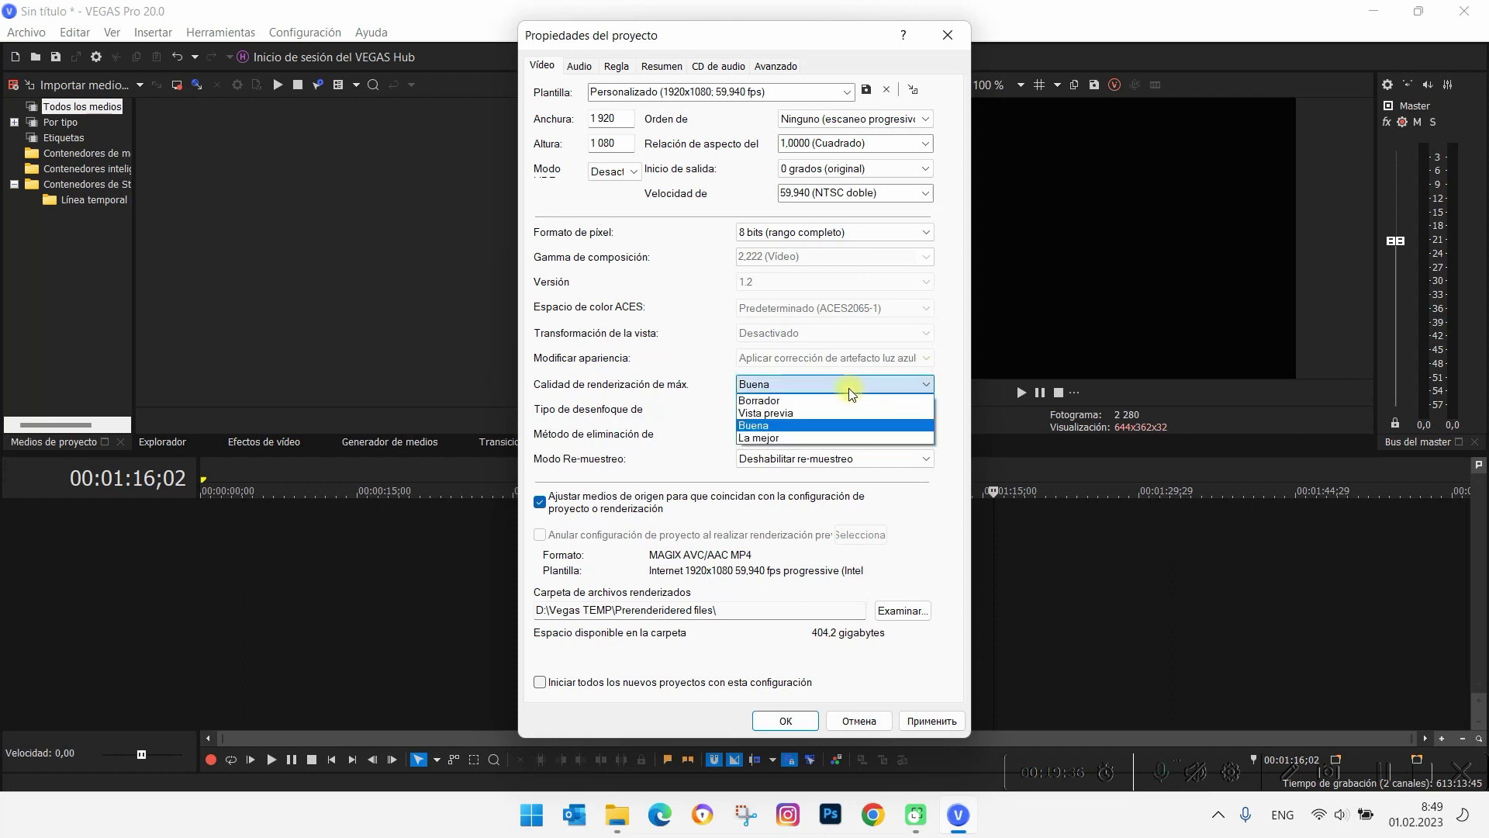
left_click(809, 436)
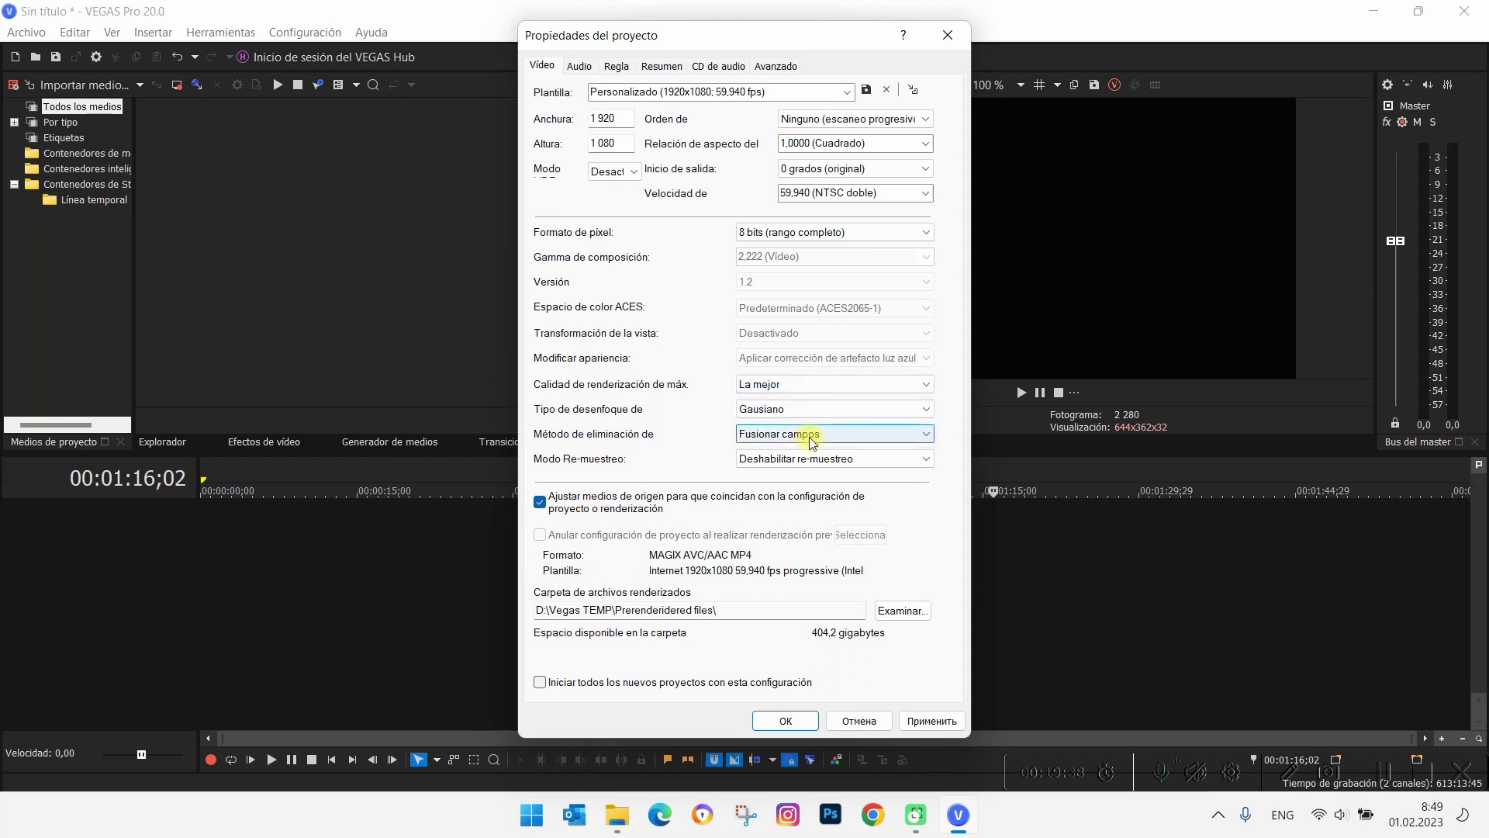
Step: Set the deinterlace method to Adaptable inteligente (solo GPU) and apply the project properties
left_click(888, 432)
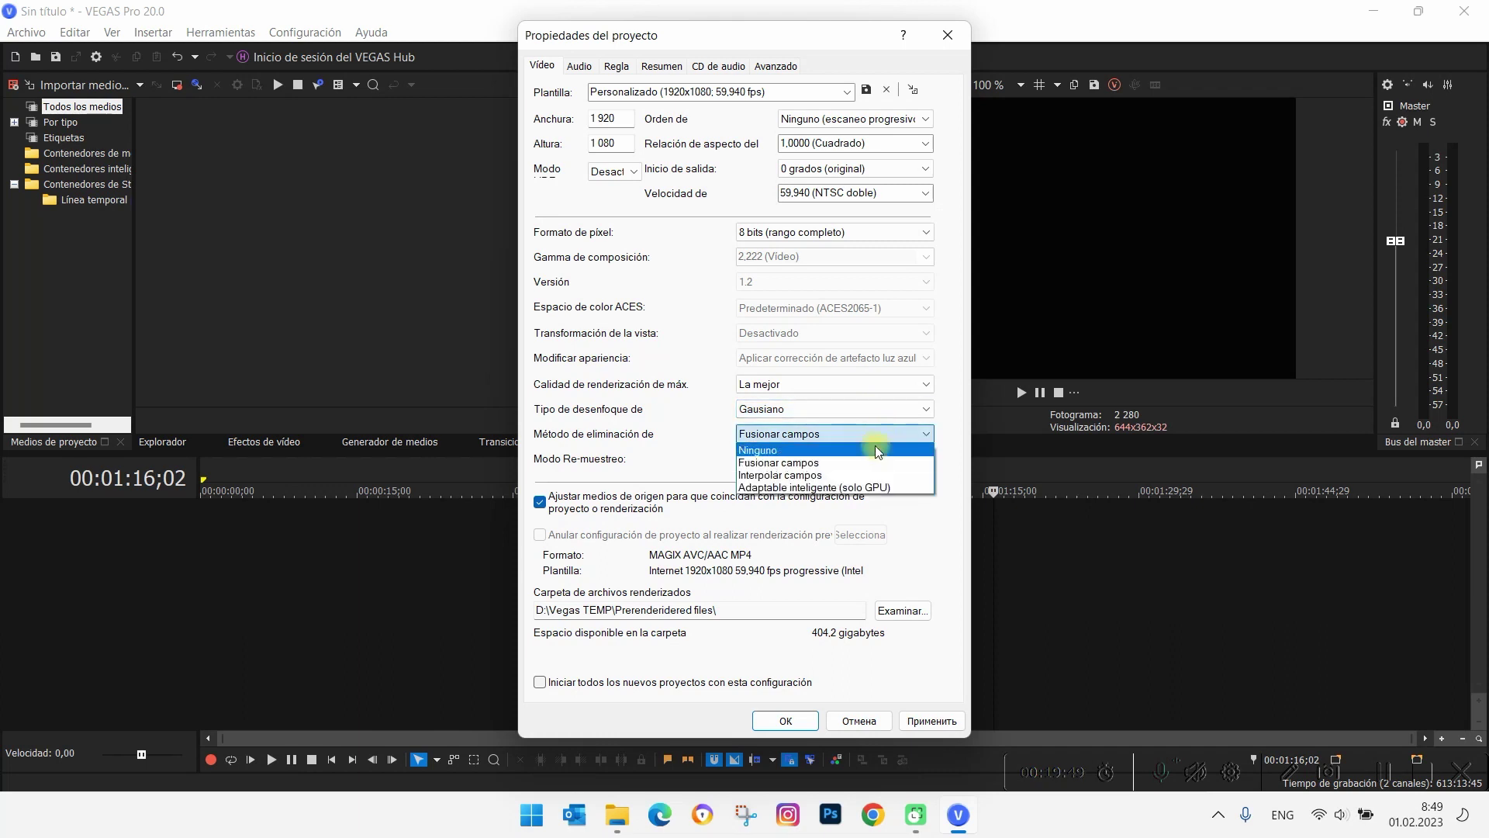
left_click(912, 487)
left_click(954, 720)
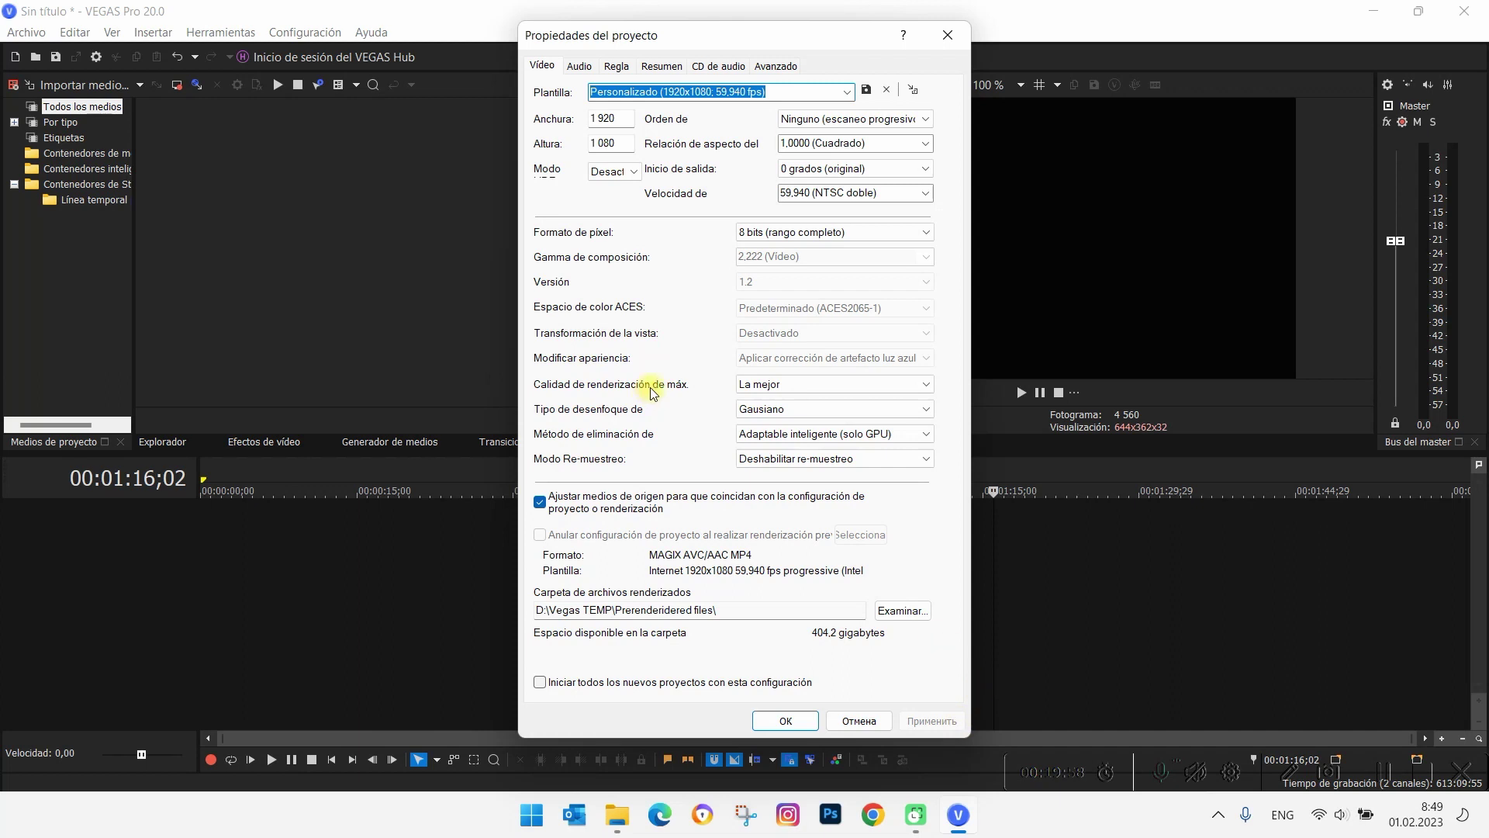
Step: Save the video settings as a project template named with the creator's first name followed by "1080x60", and select that template
left_click(866, 93)
type("Leon")
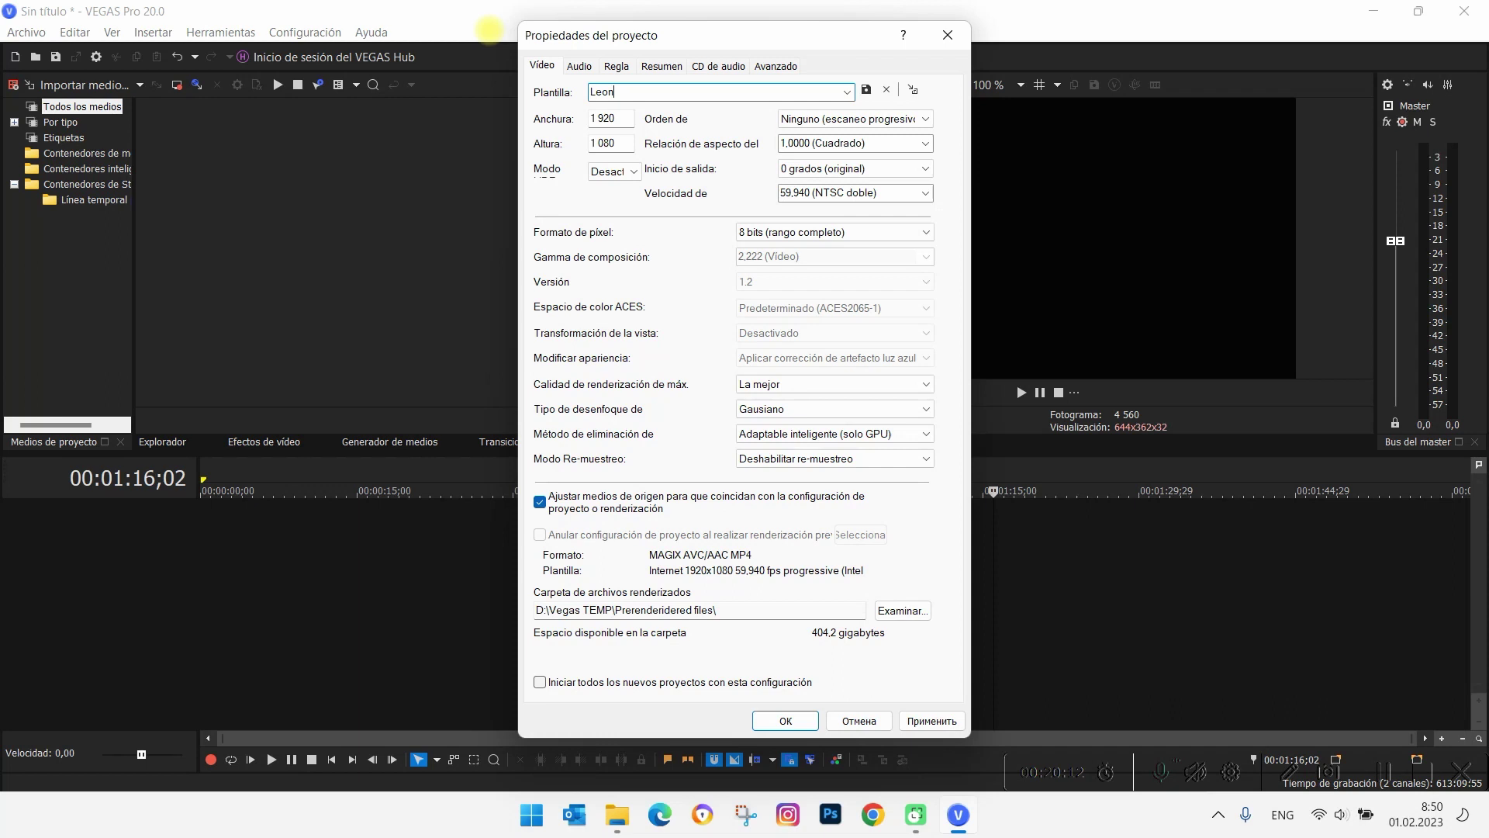
type(" 1080x")
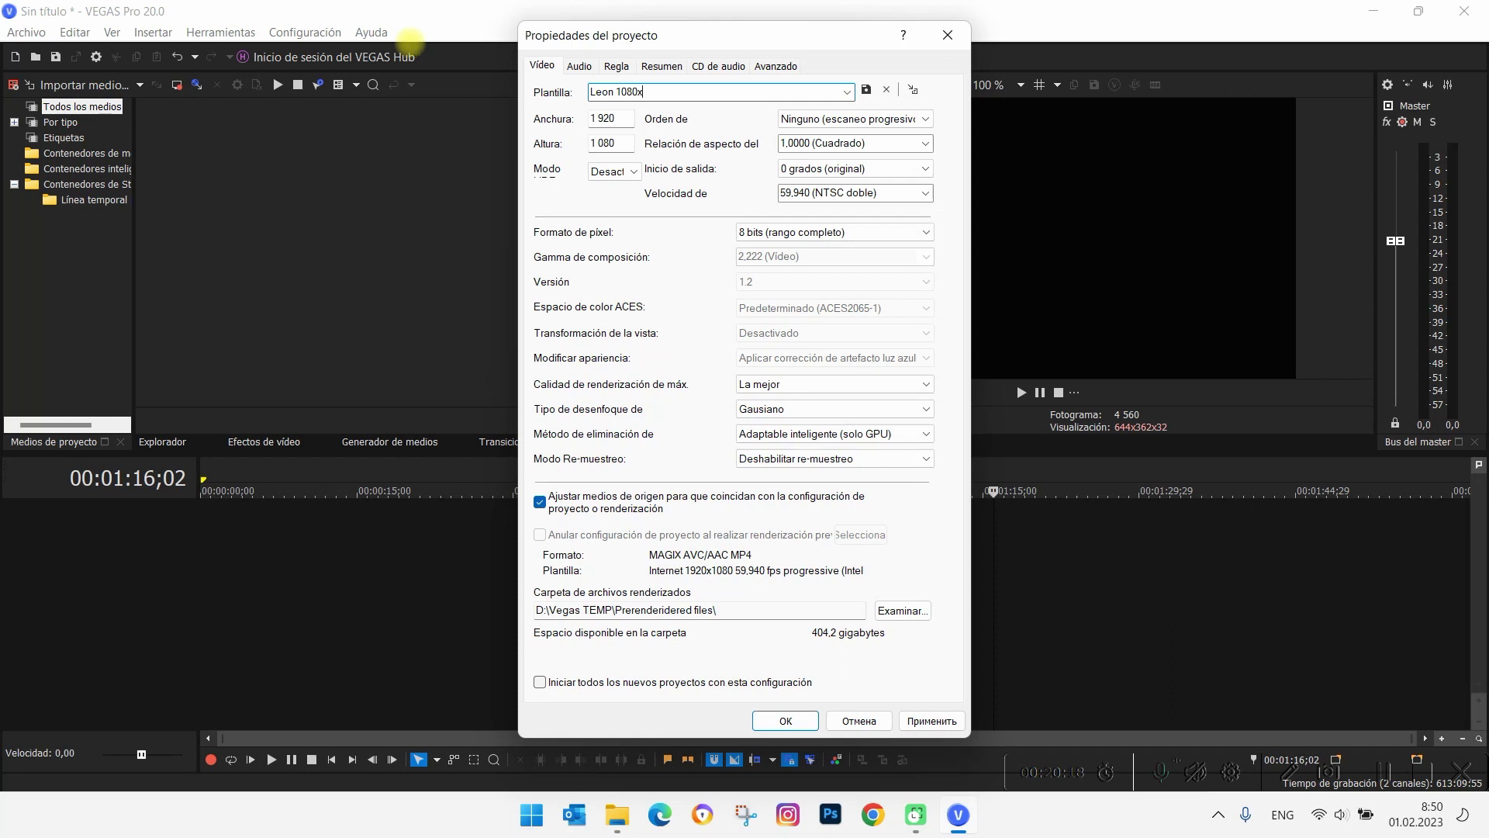
type("60")
left_click(866, 91)
left_click(798, 351)
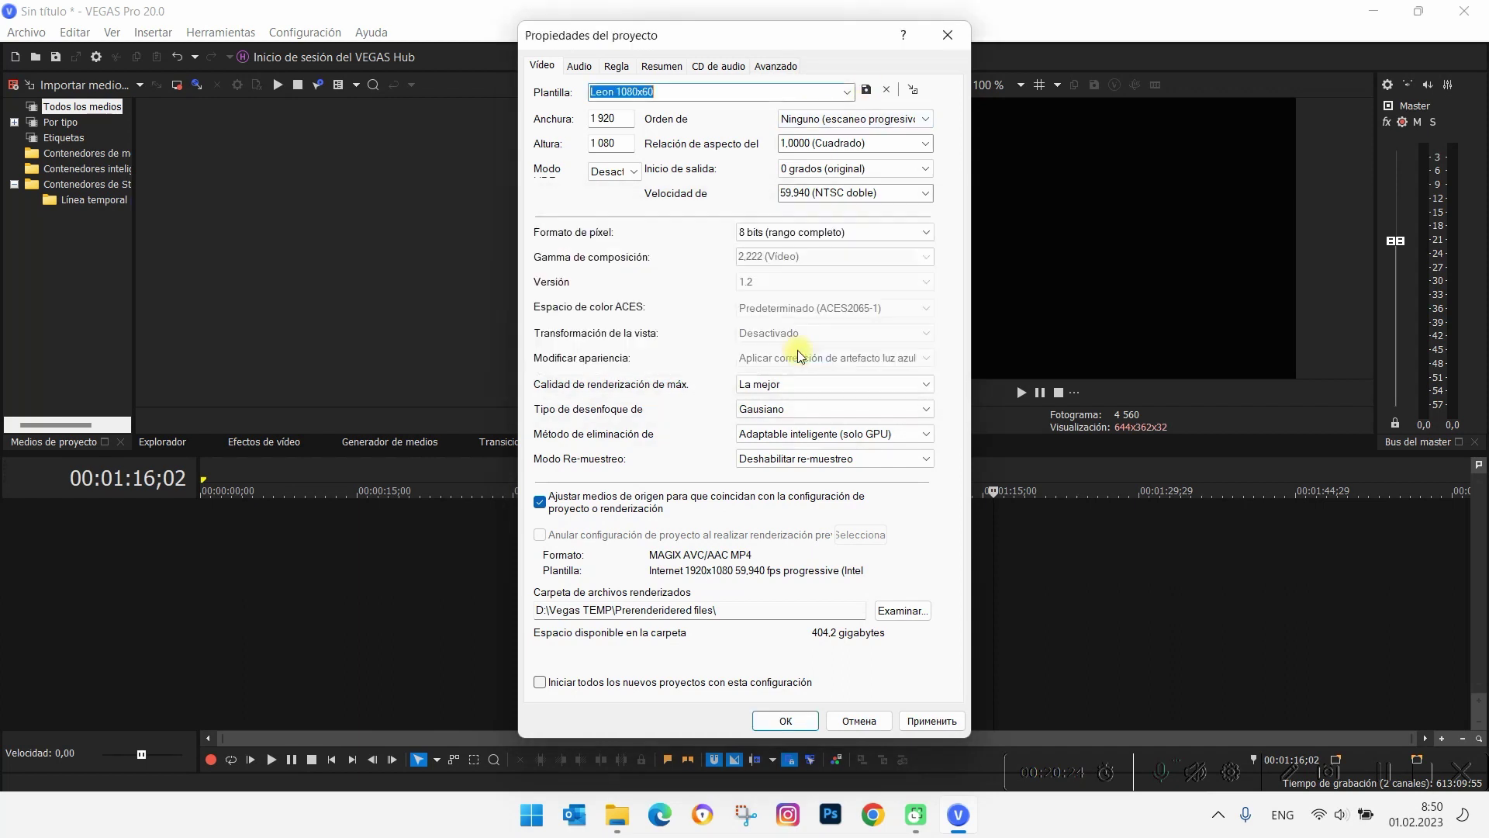
left_click(847, 92)
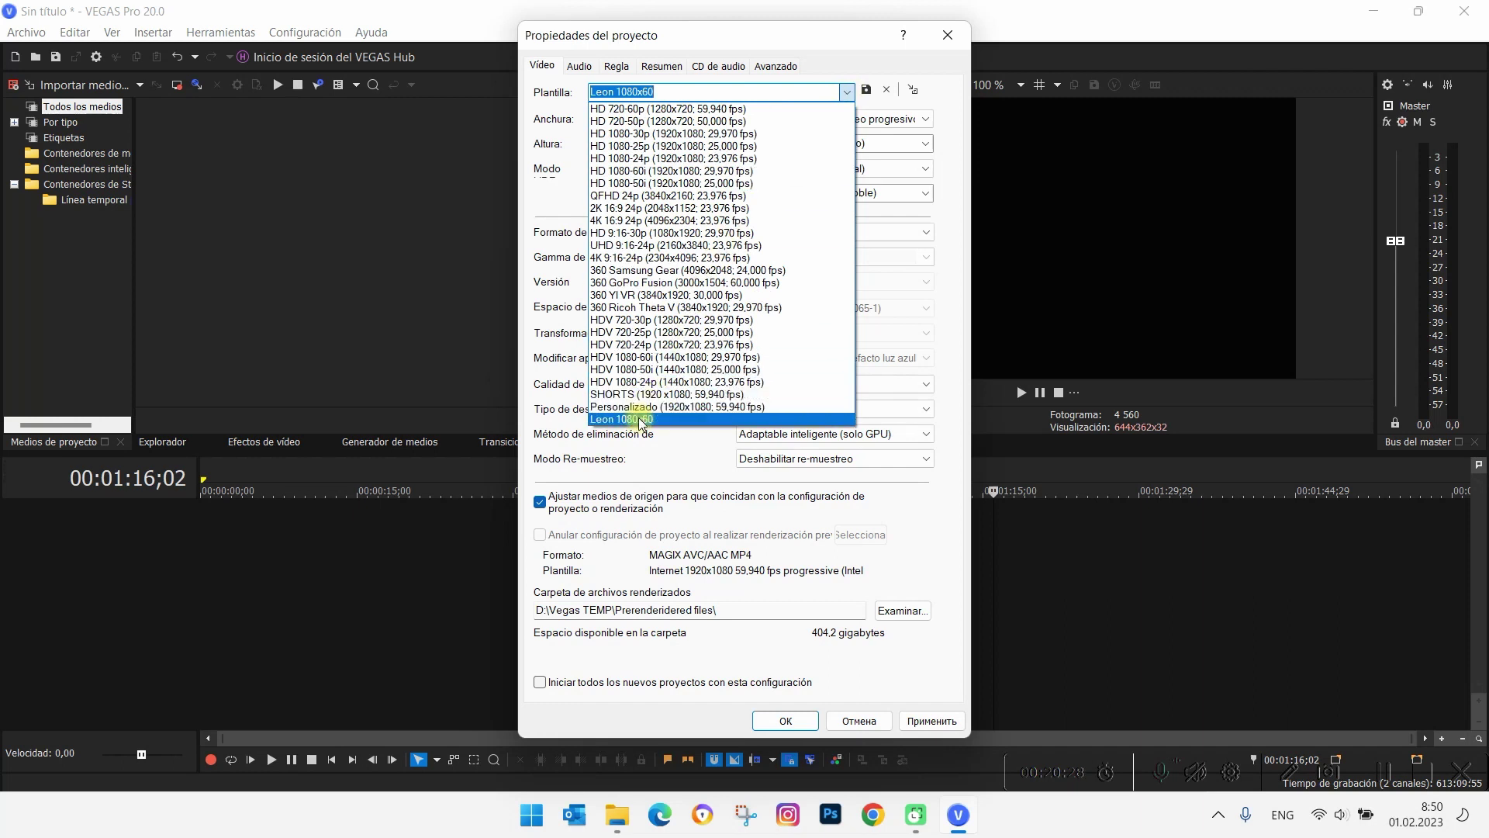
left_click(640, 419)
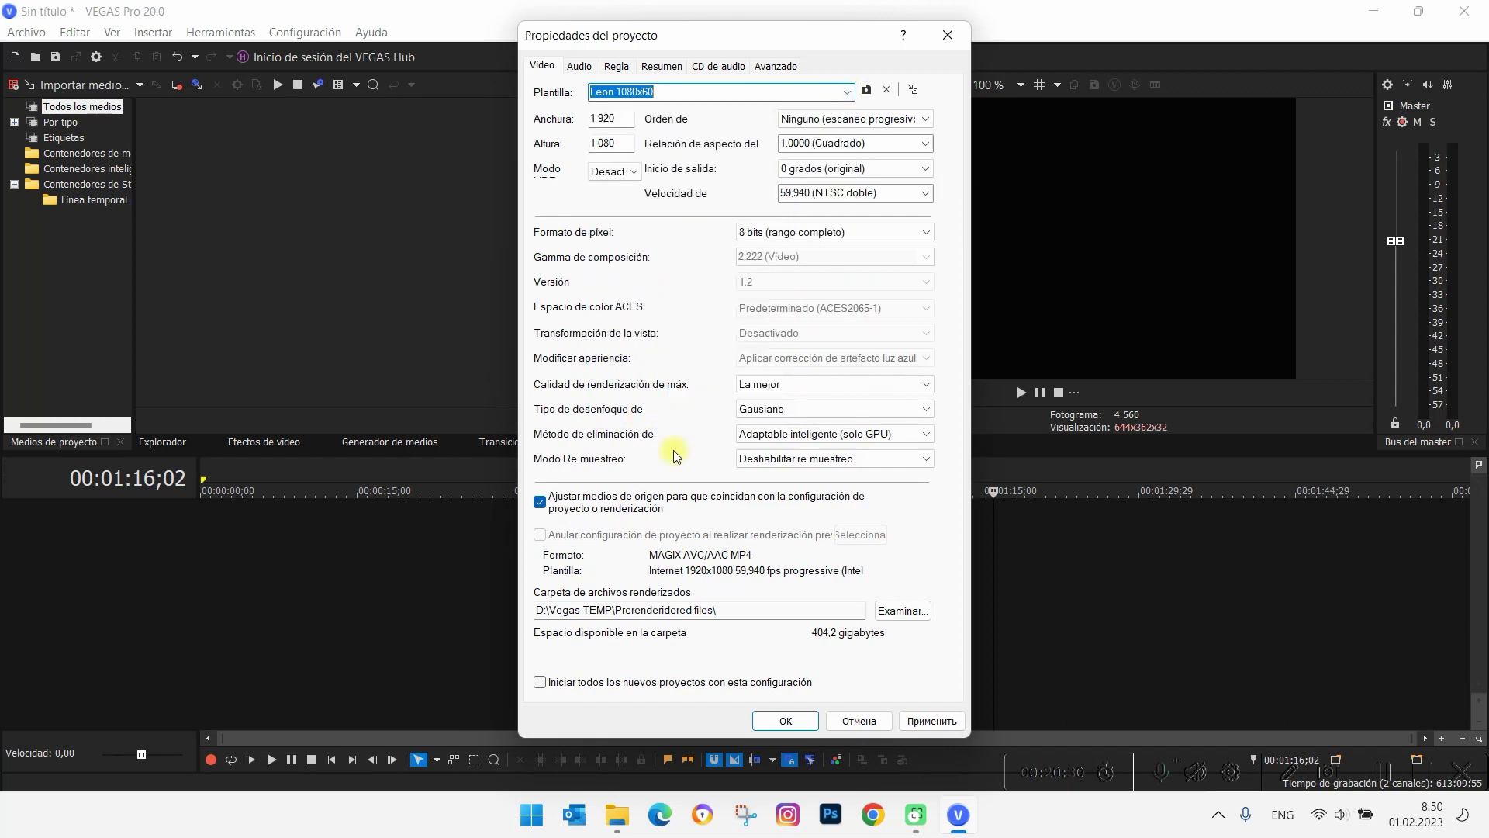
Step: Make all new projects start with this configuration, keep the deinterlace method at Adaptable inteligente (solo GPU), and apply
left_click(540, 684)
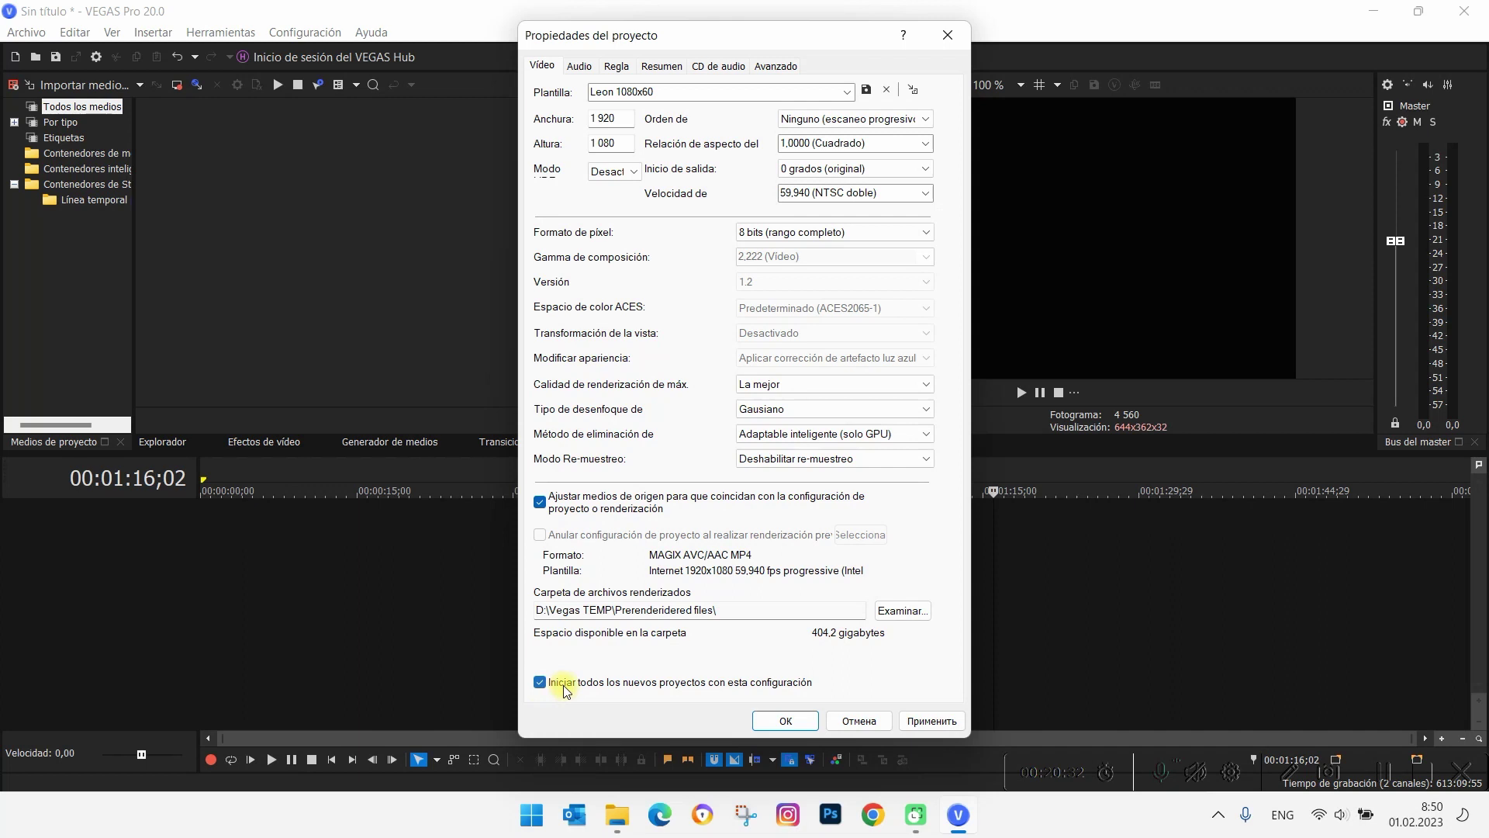
left_click(943, 722)
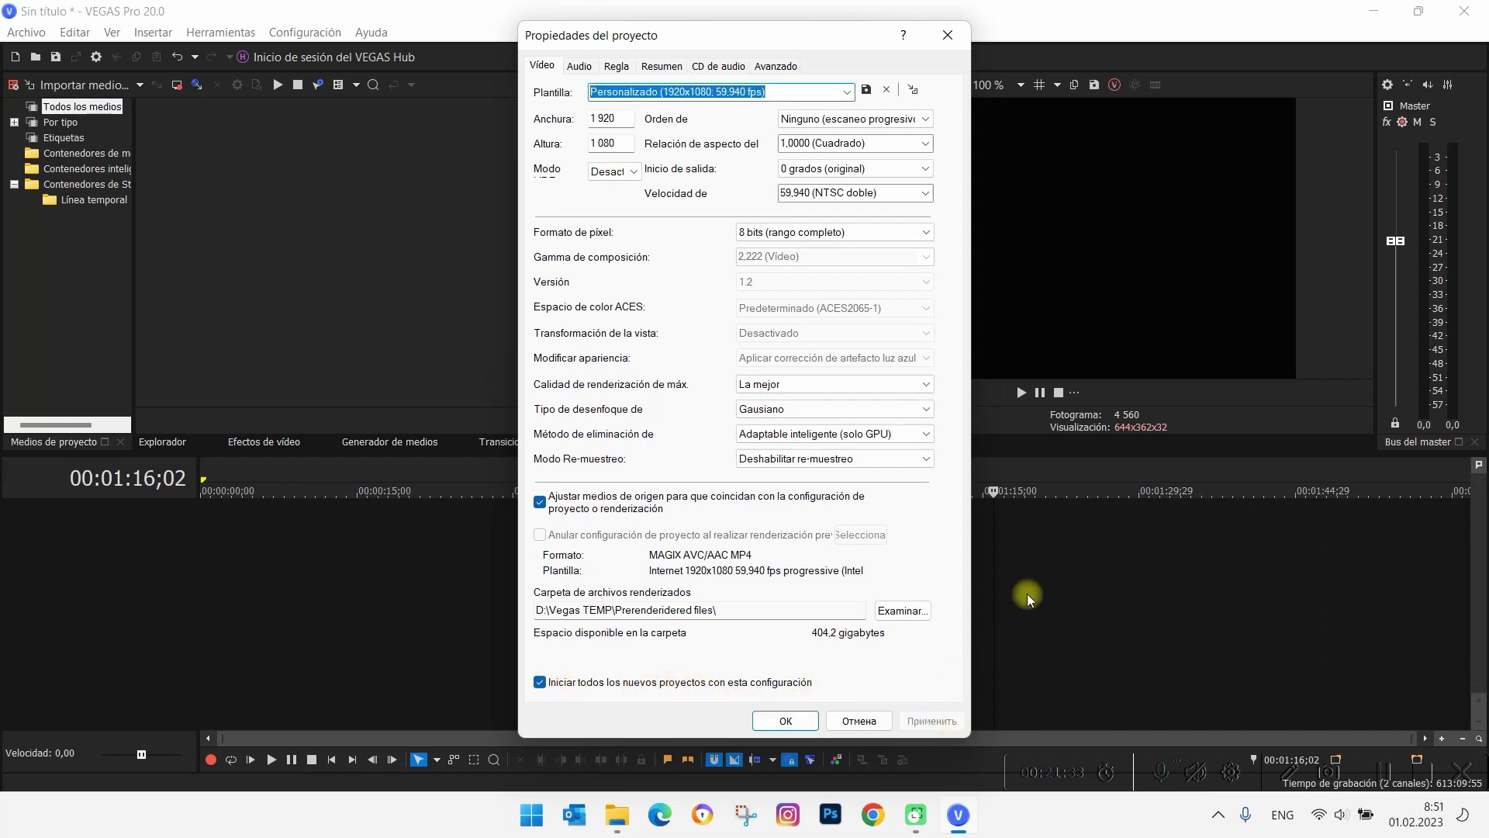
left_click(867, 438)
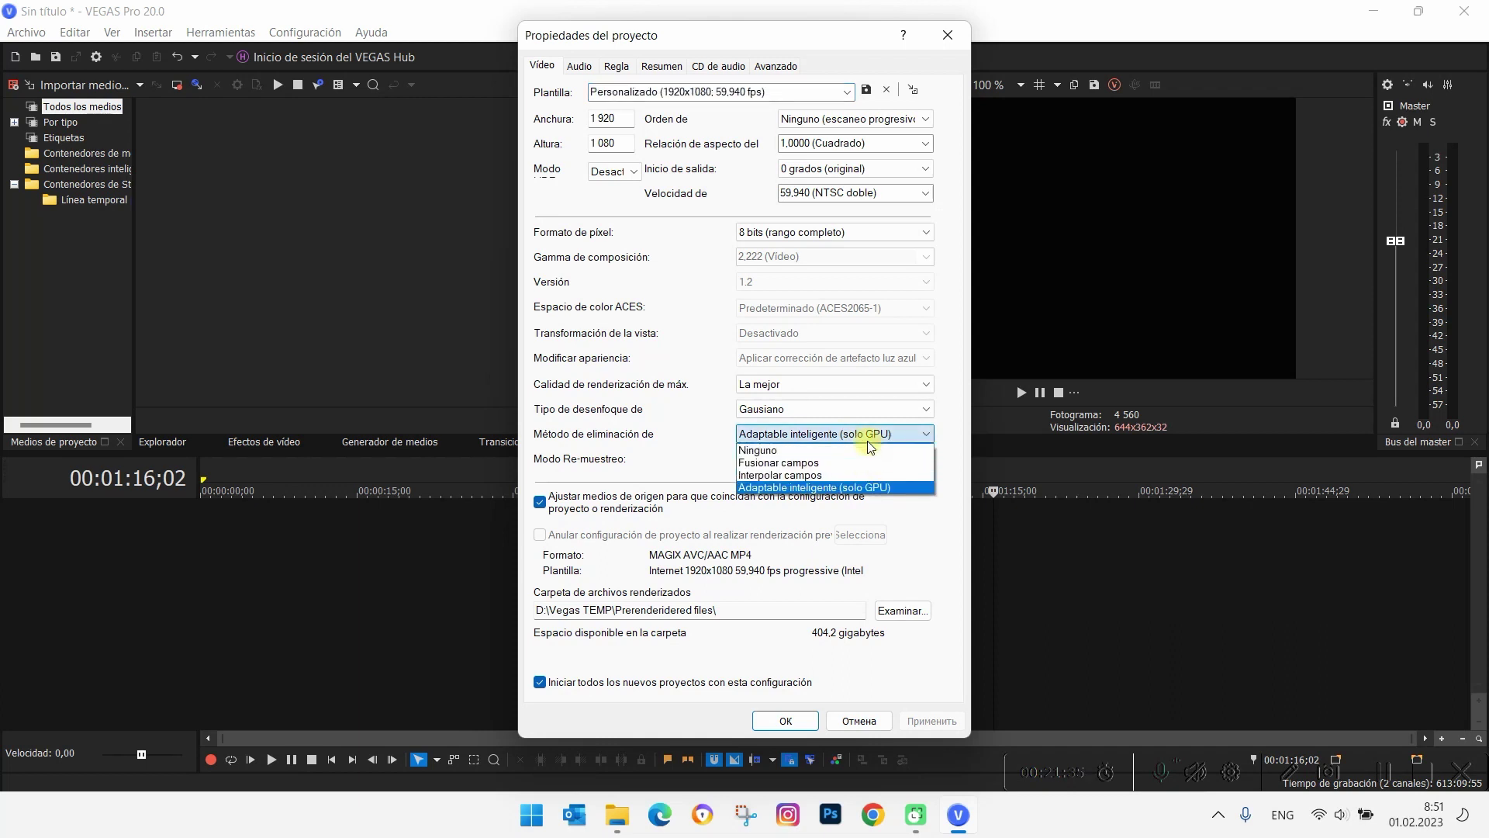
left_click(879, 487)
left_click(935, 720)
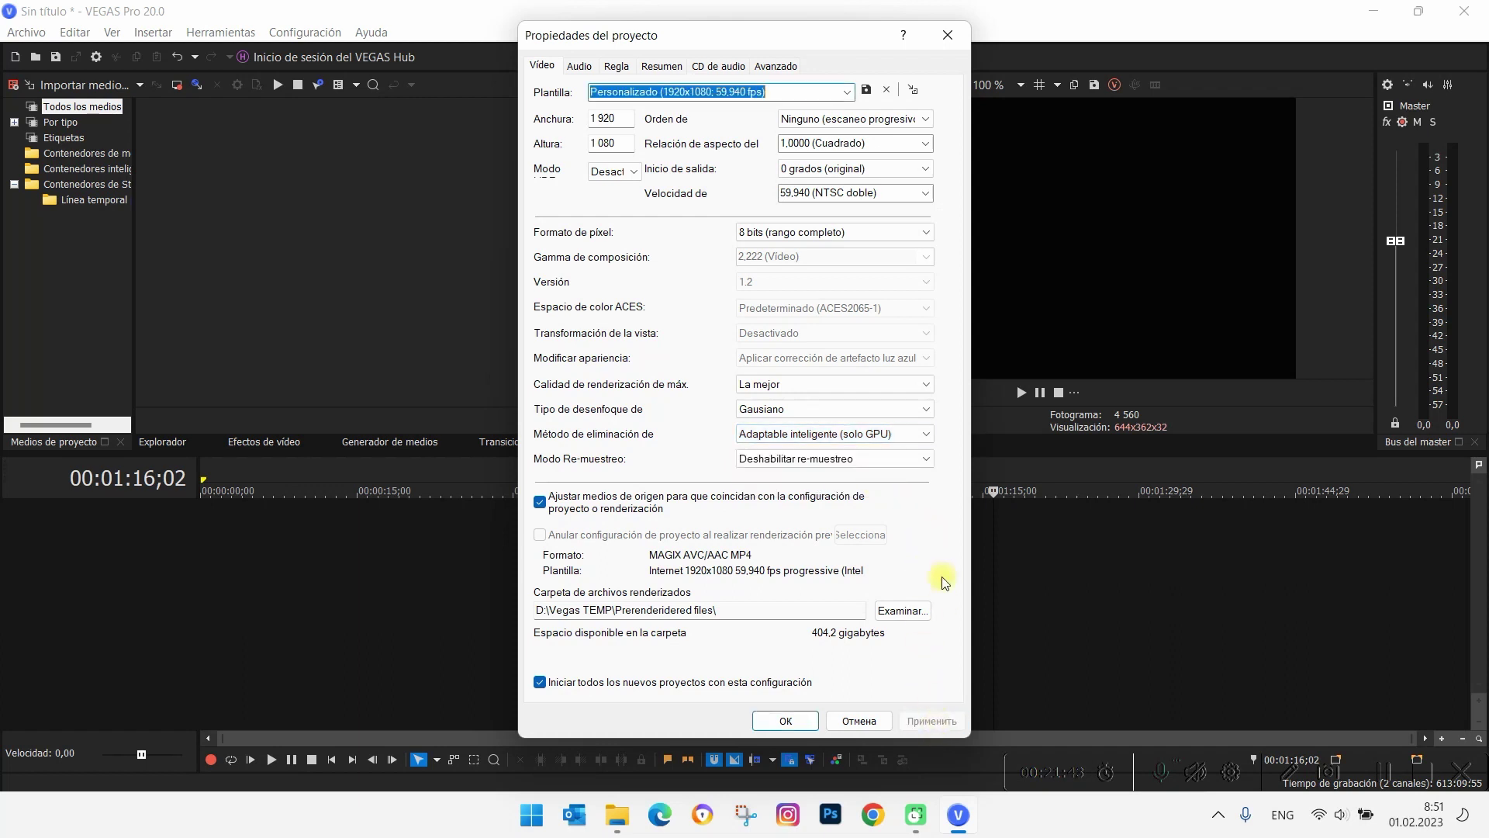
Step: Set the resample quality in the project's audio properties to La mejor
left_click(579, 67)
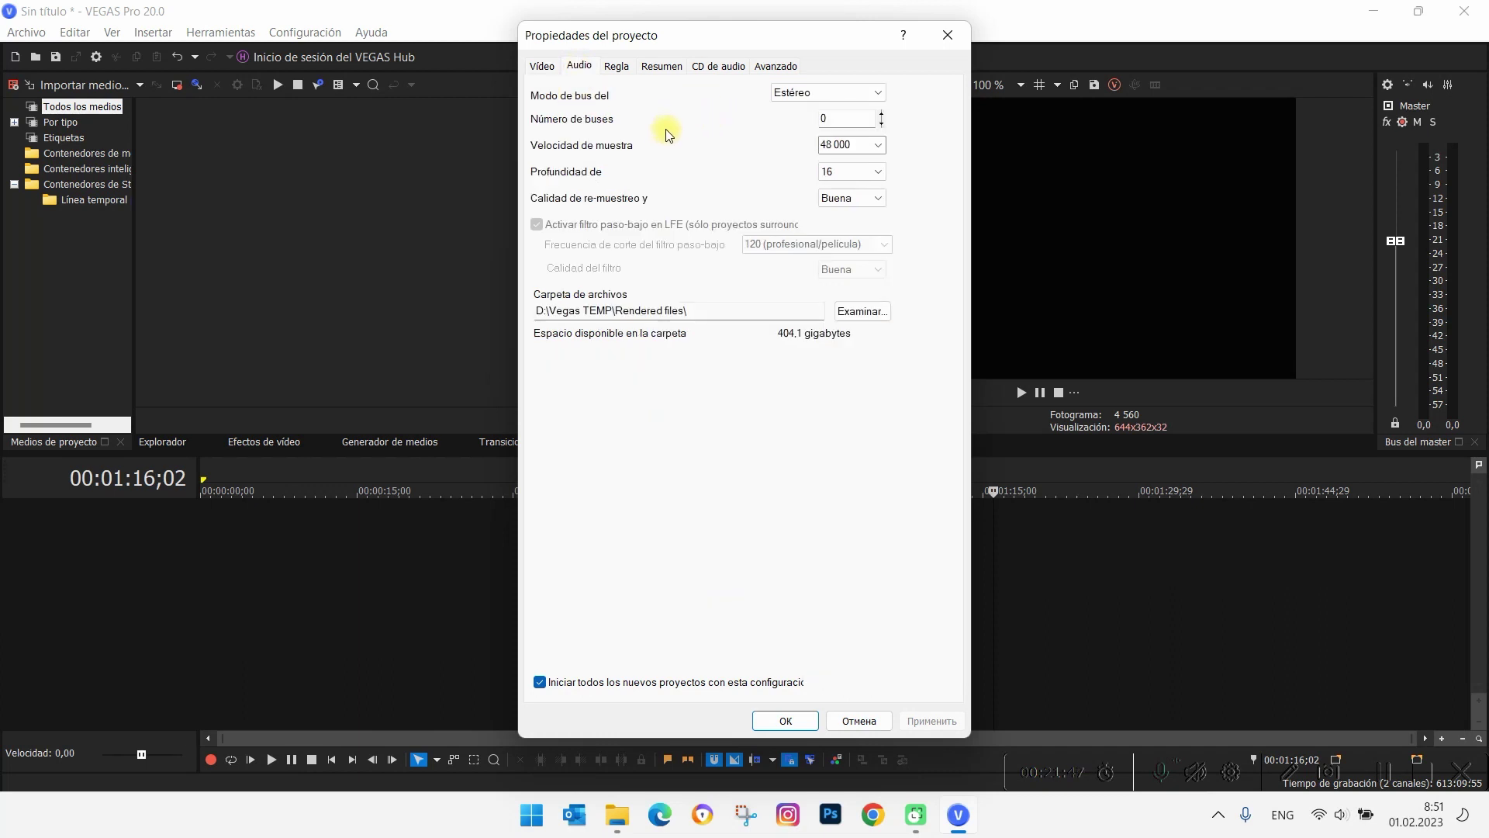
left_click(871, 202)
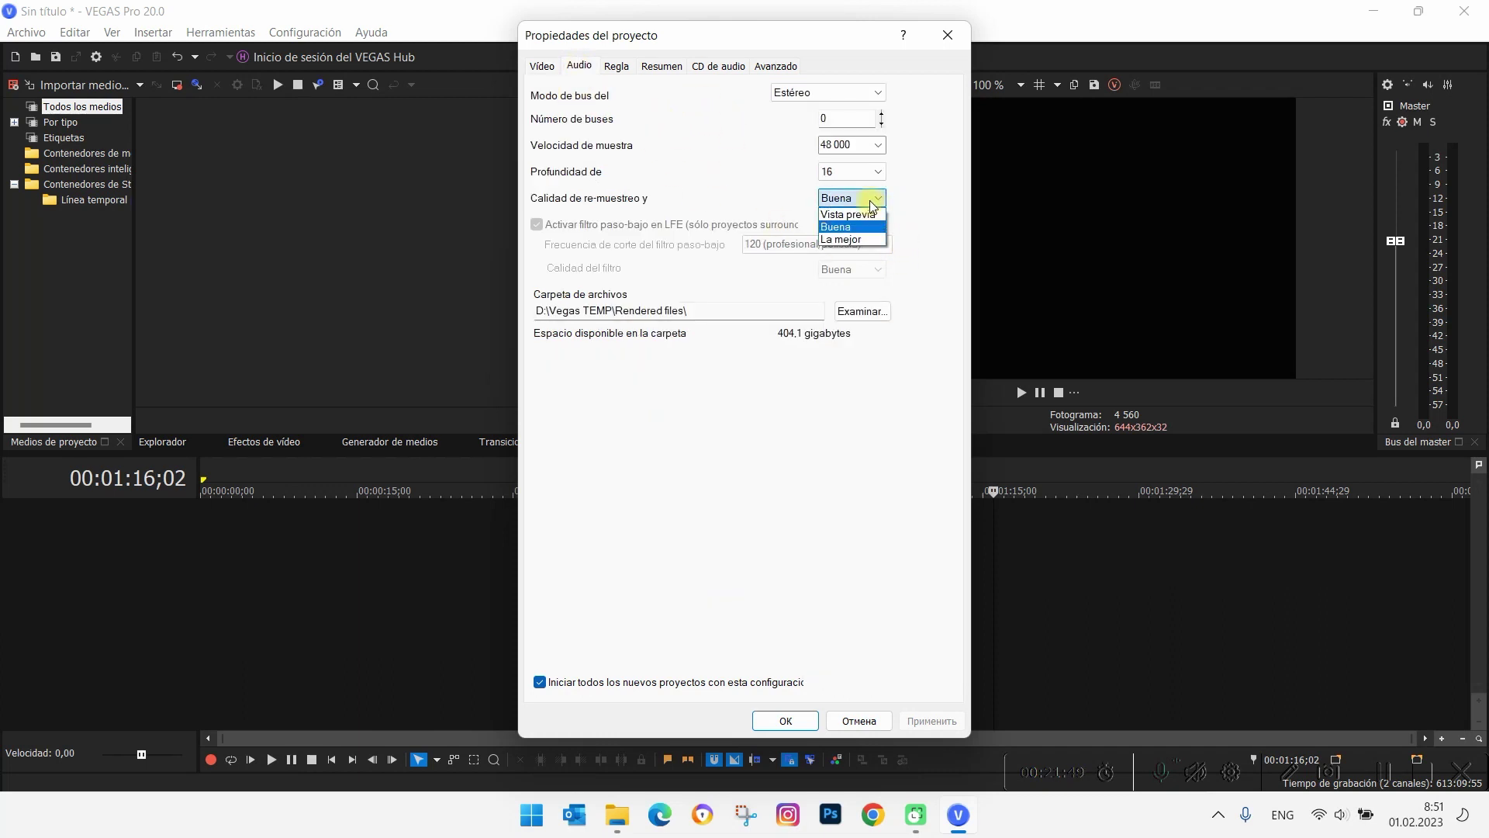
left_click(867, 242)
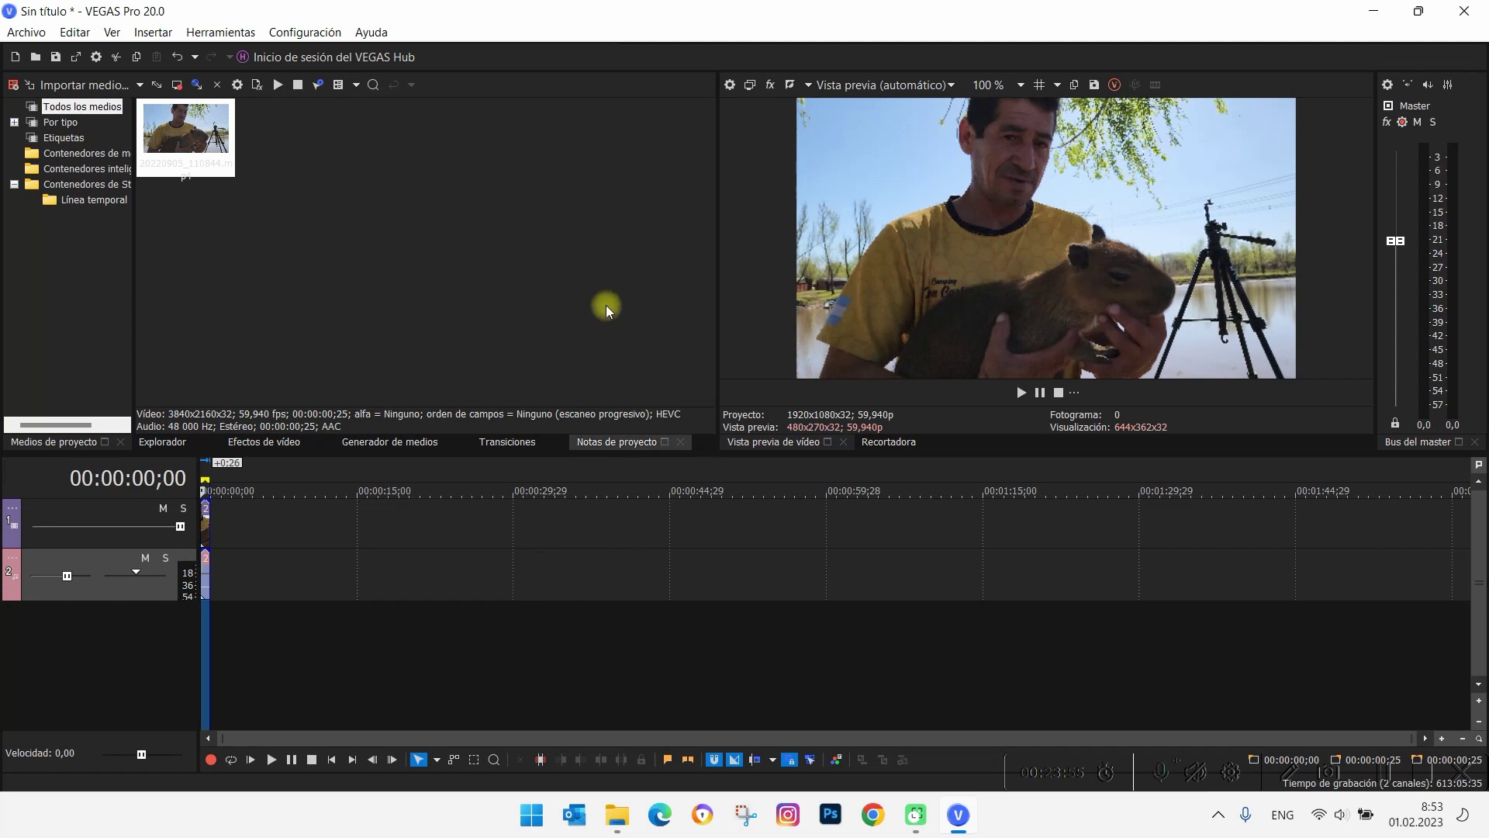
Step: Start rendering the project with the MAGIX AVC/AAC MP4 template Internet UHD 2160p 59,94 fps and open its custom settings
left_click(77, 58)
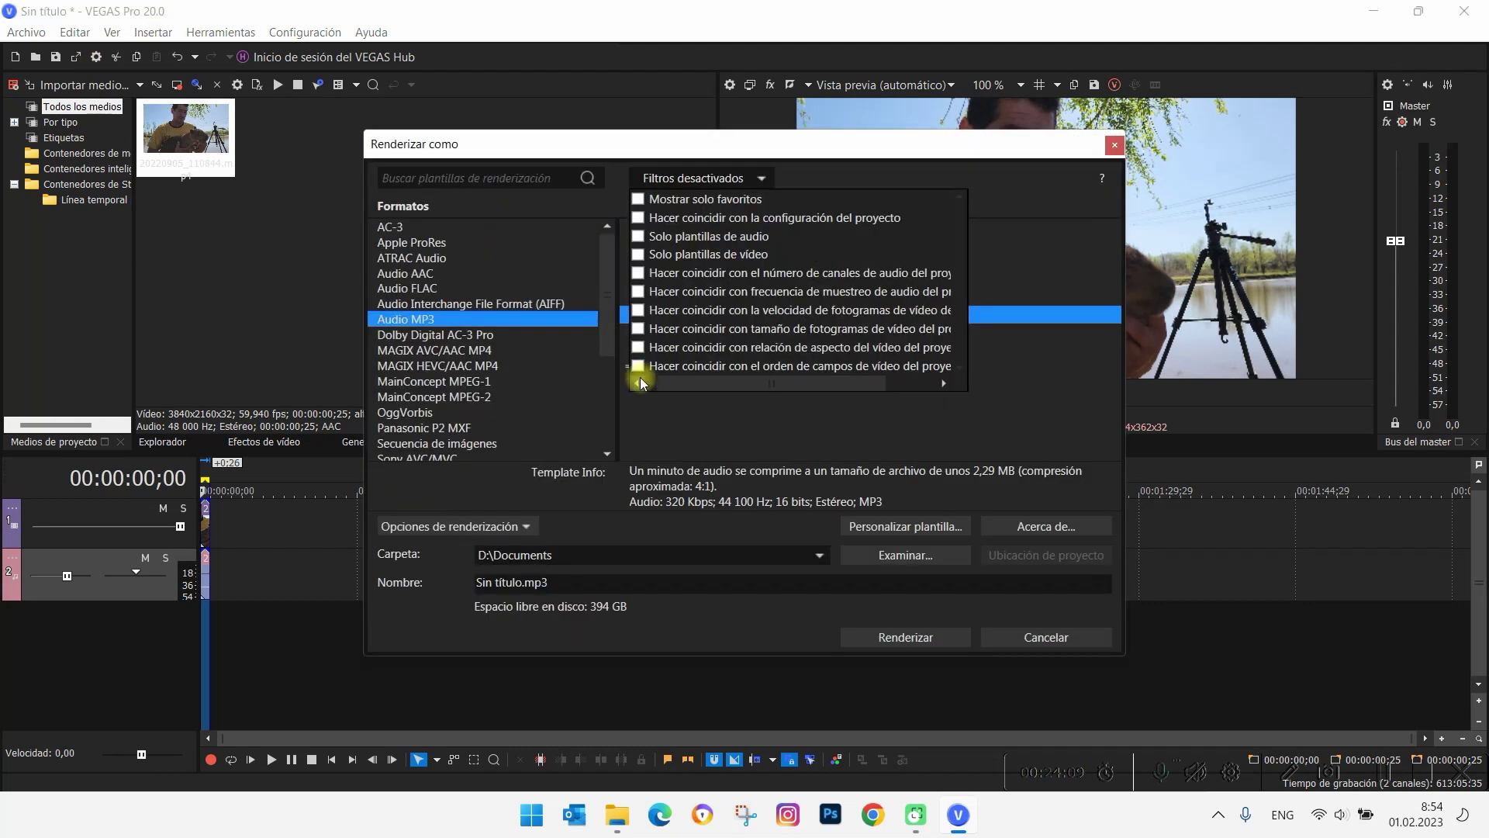
left_click(596, 426)
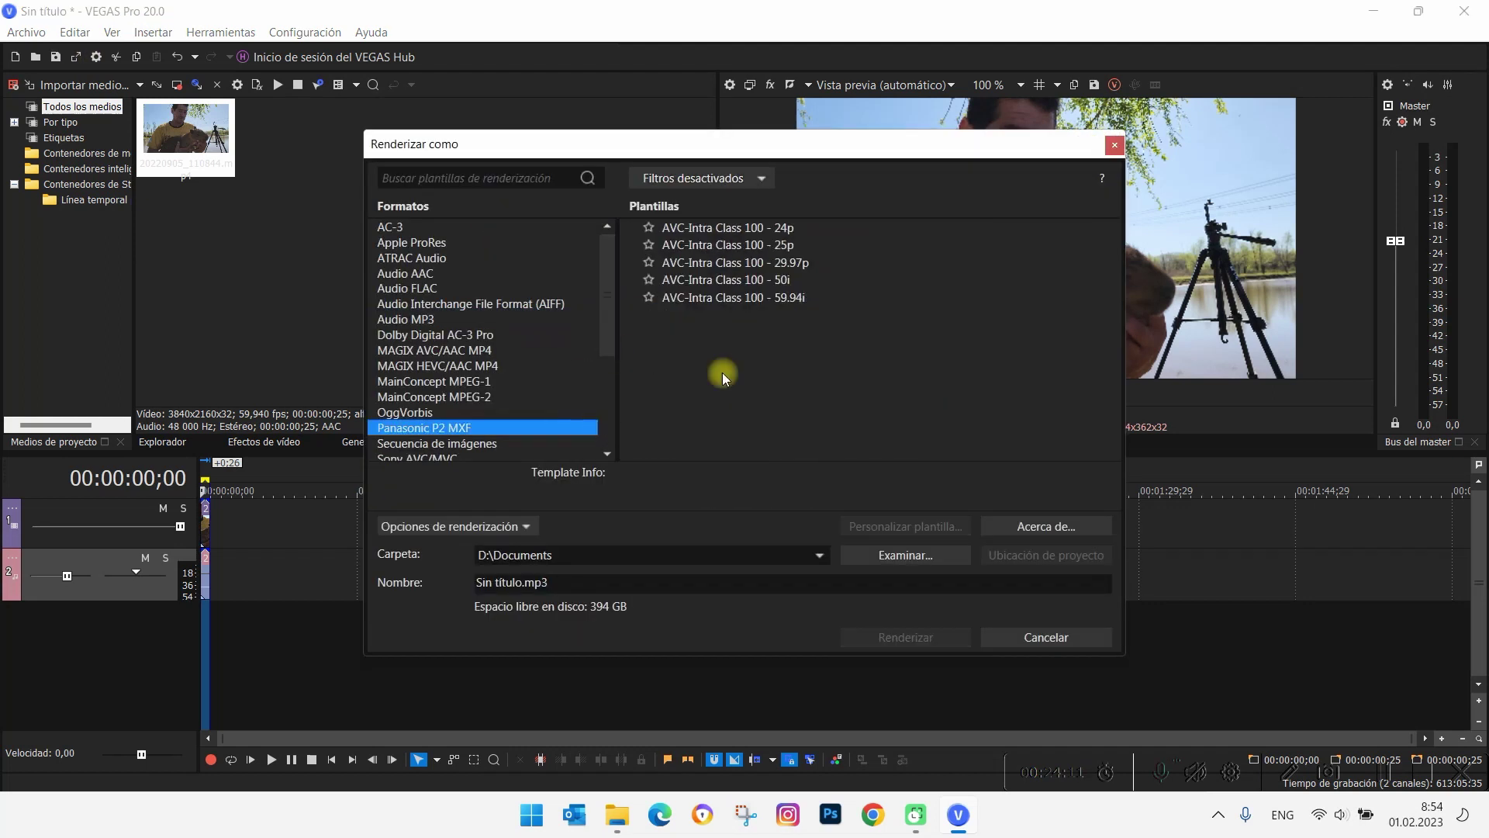
left_click(492, 352)
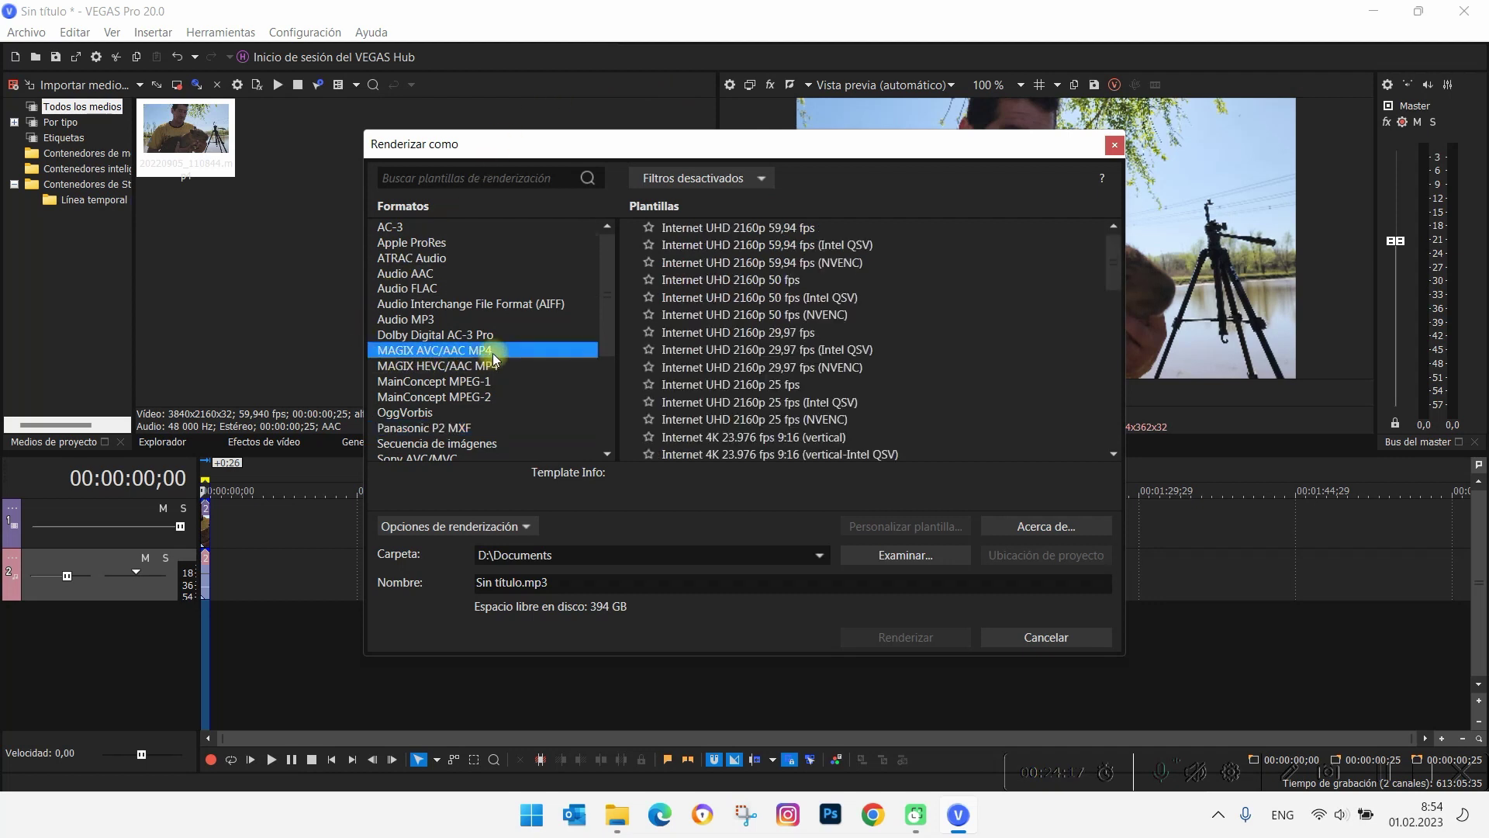
left_click(811, 230)
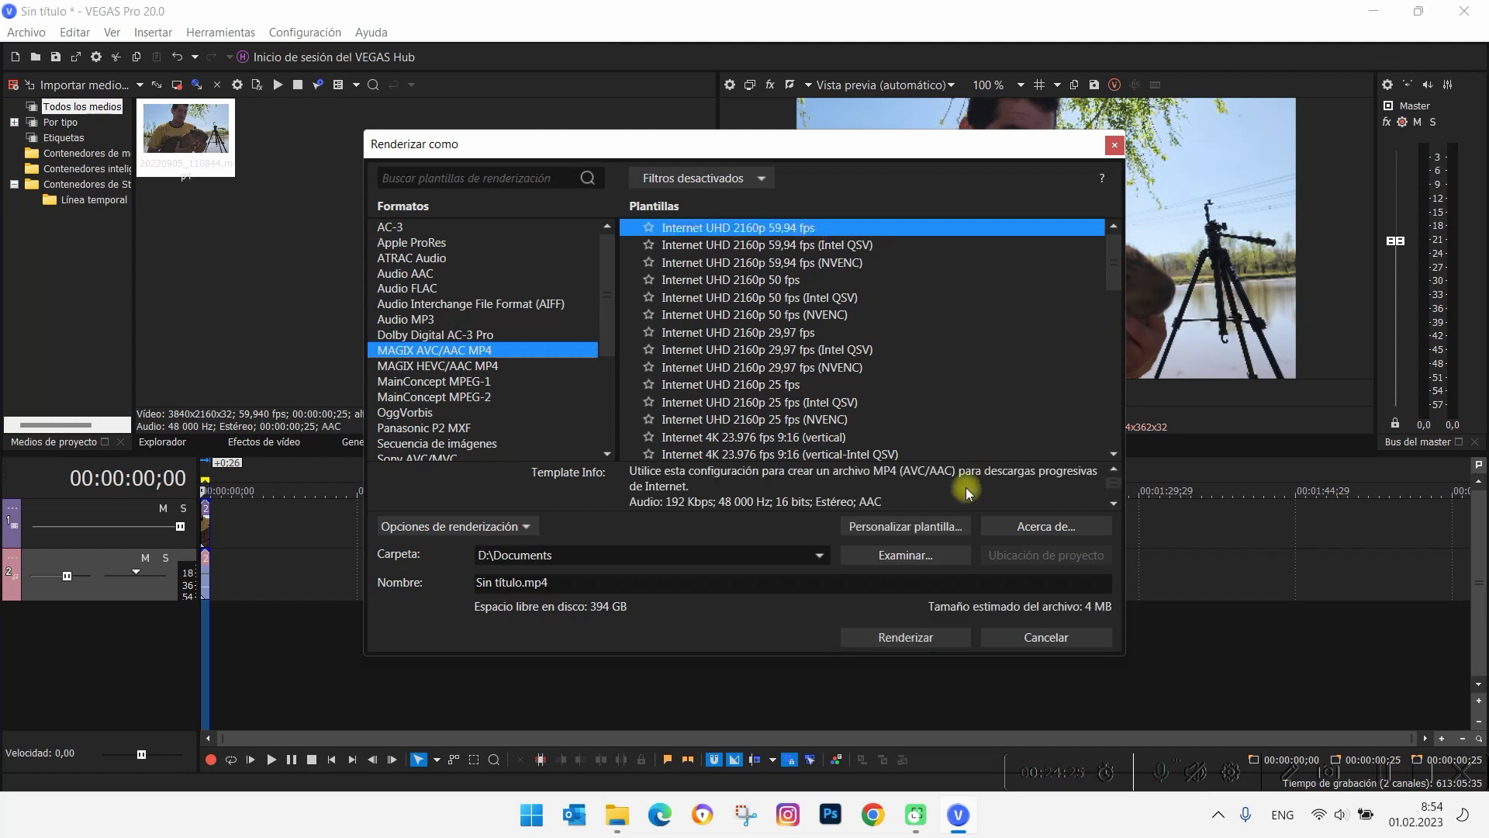
left_click(899, 531)
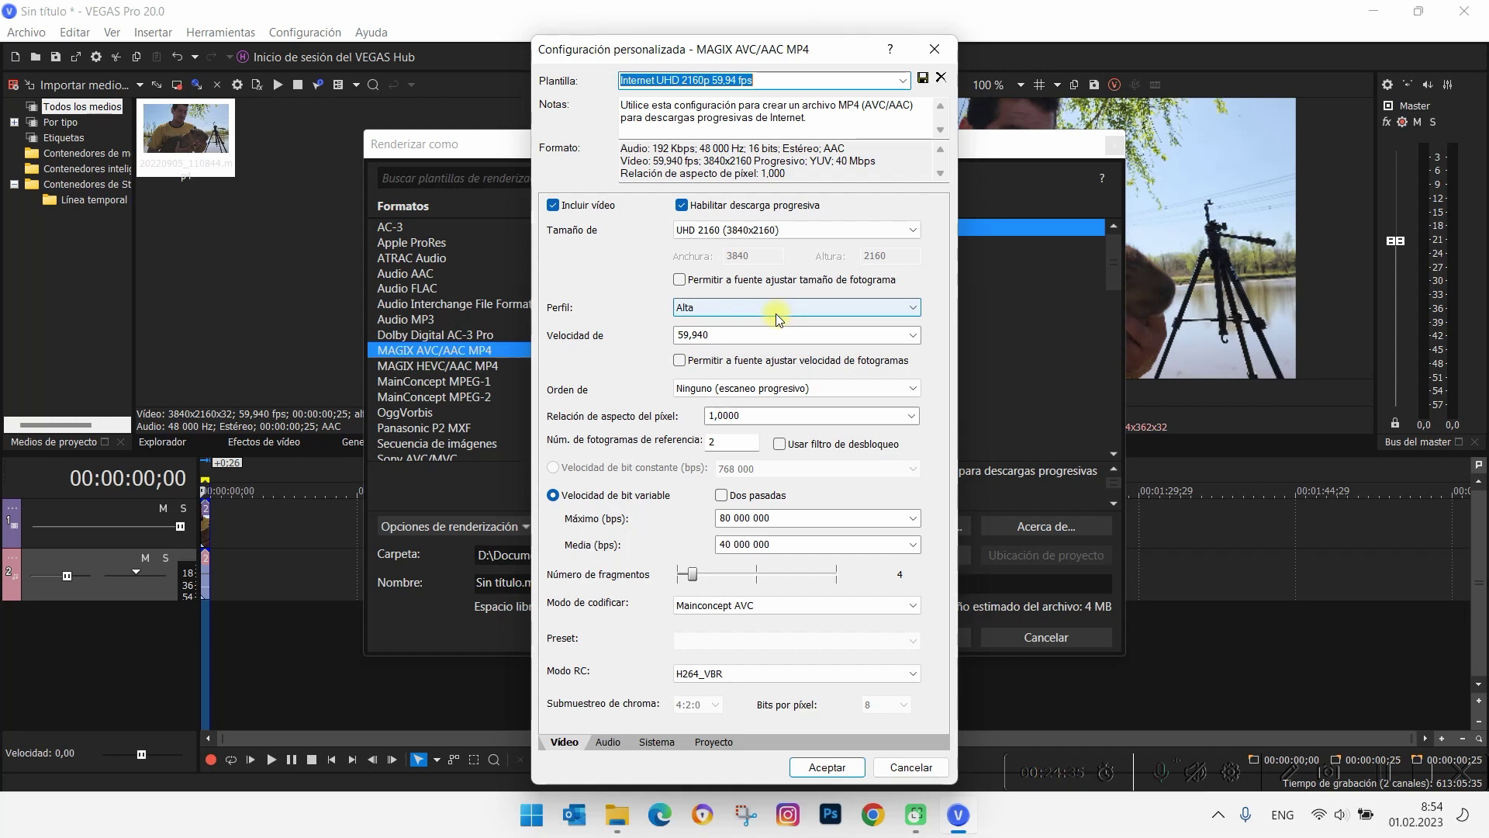
Step: Set the render template's frame size to HD 1080 (1920x1080) and keep the frame rate at 59,940
left_click(886, 230)
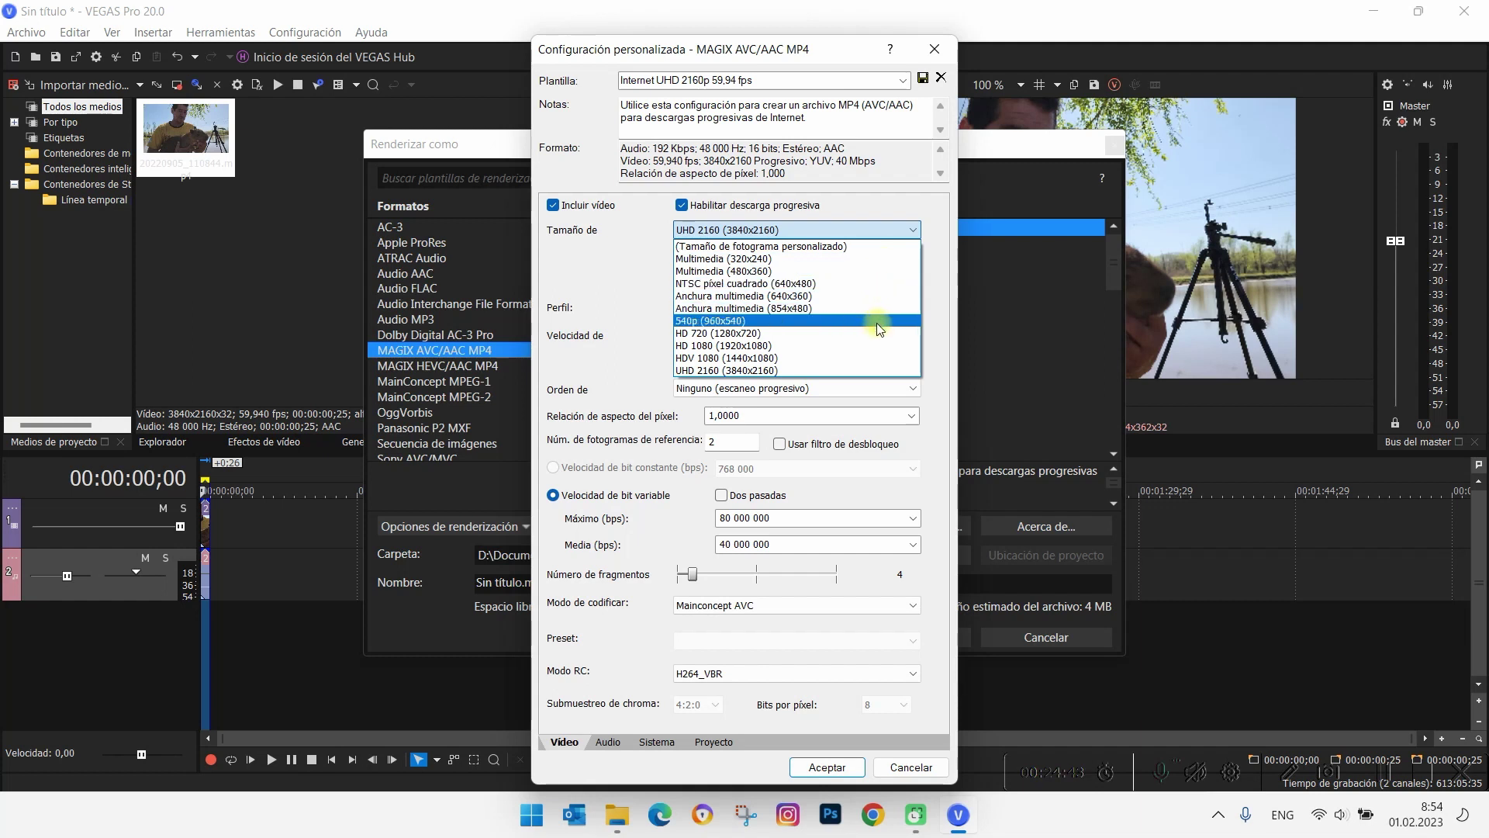
left_click(875, 344)
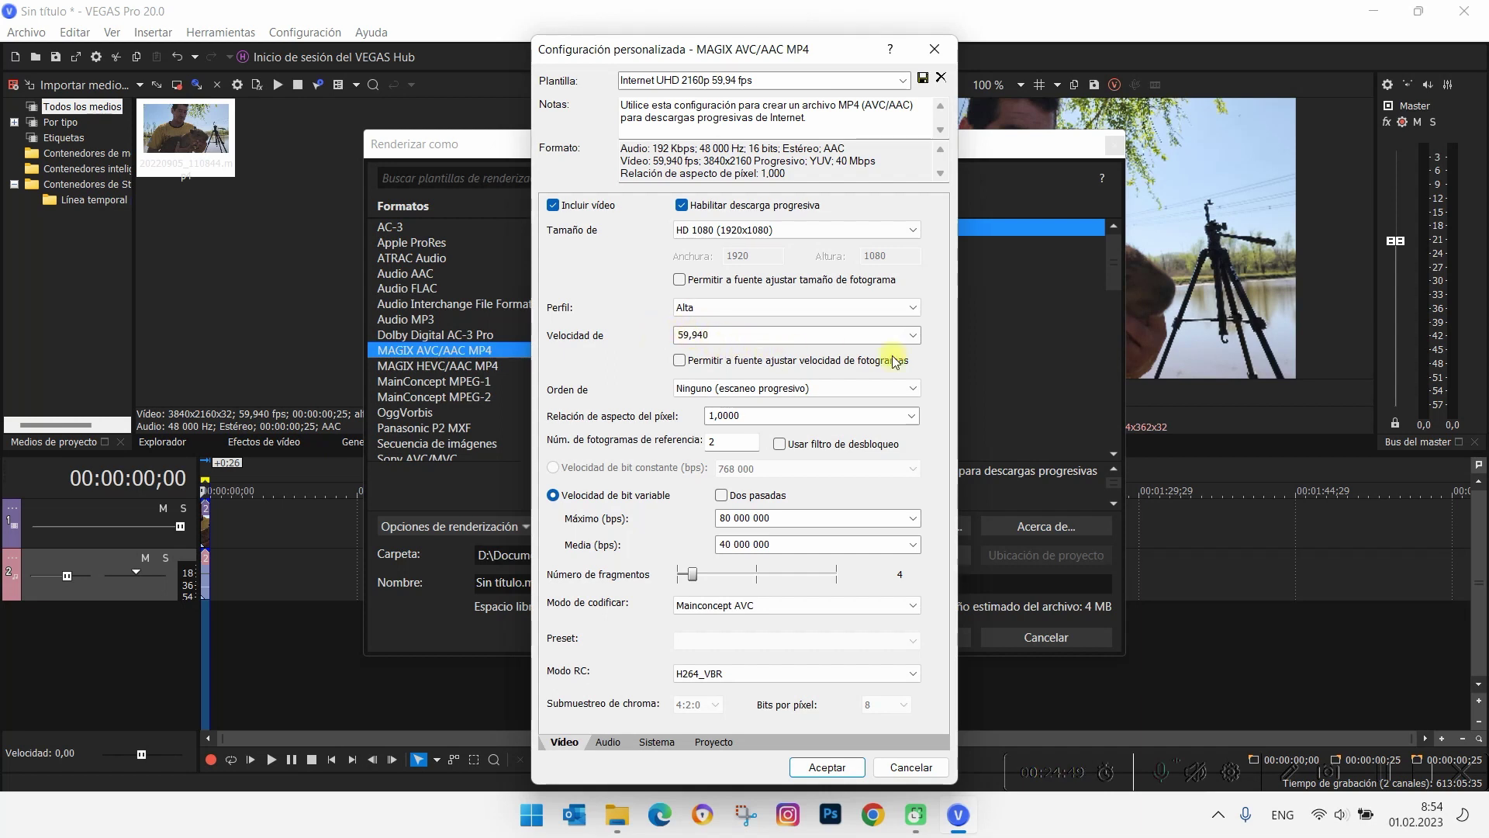
left_click(915, 334)
left_click(916, 334)
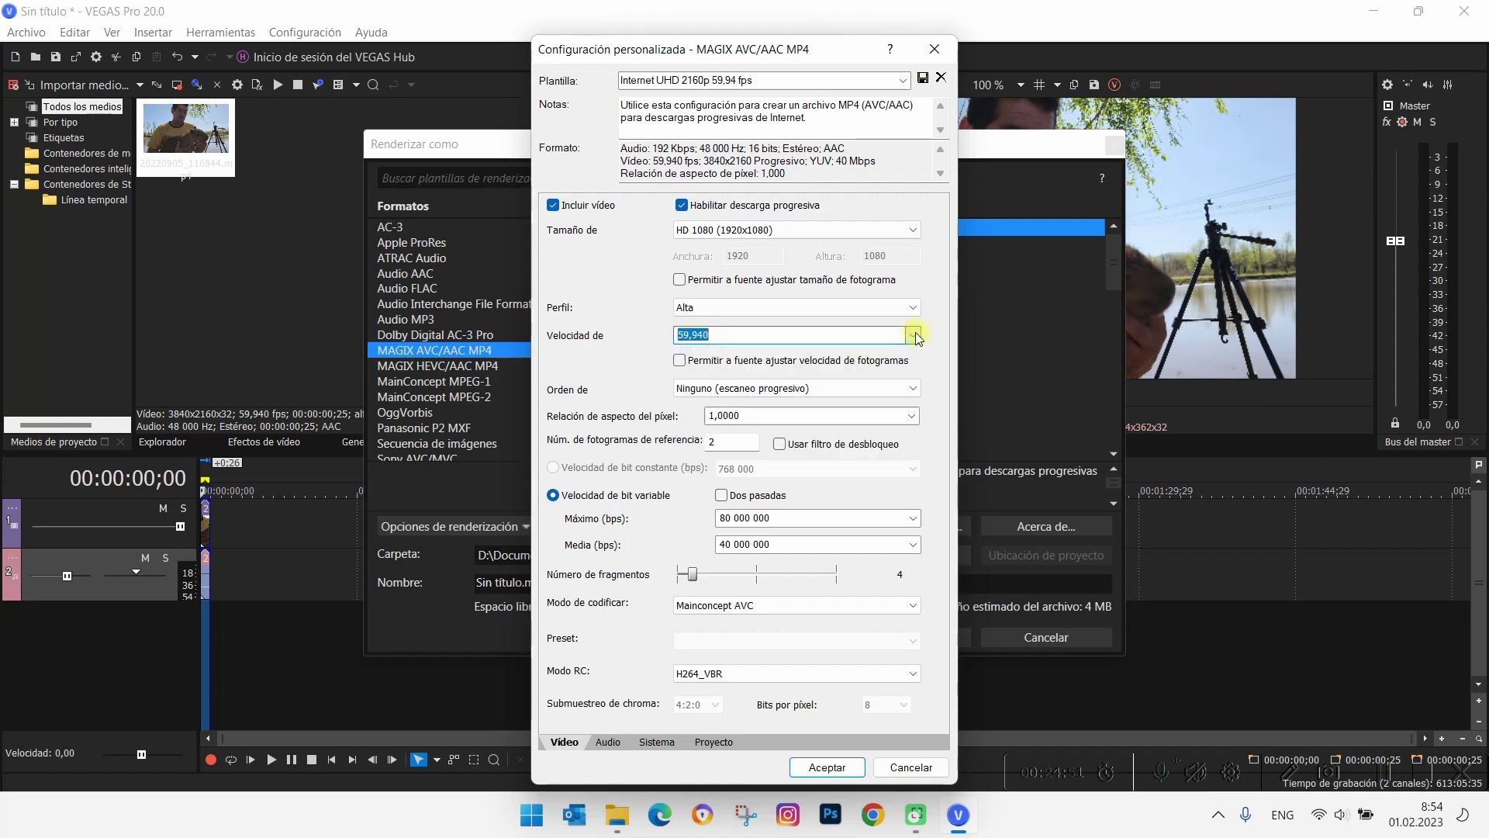
left_click(731, 334)
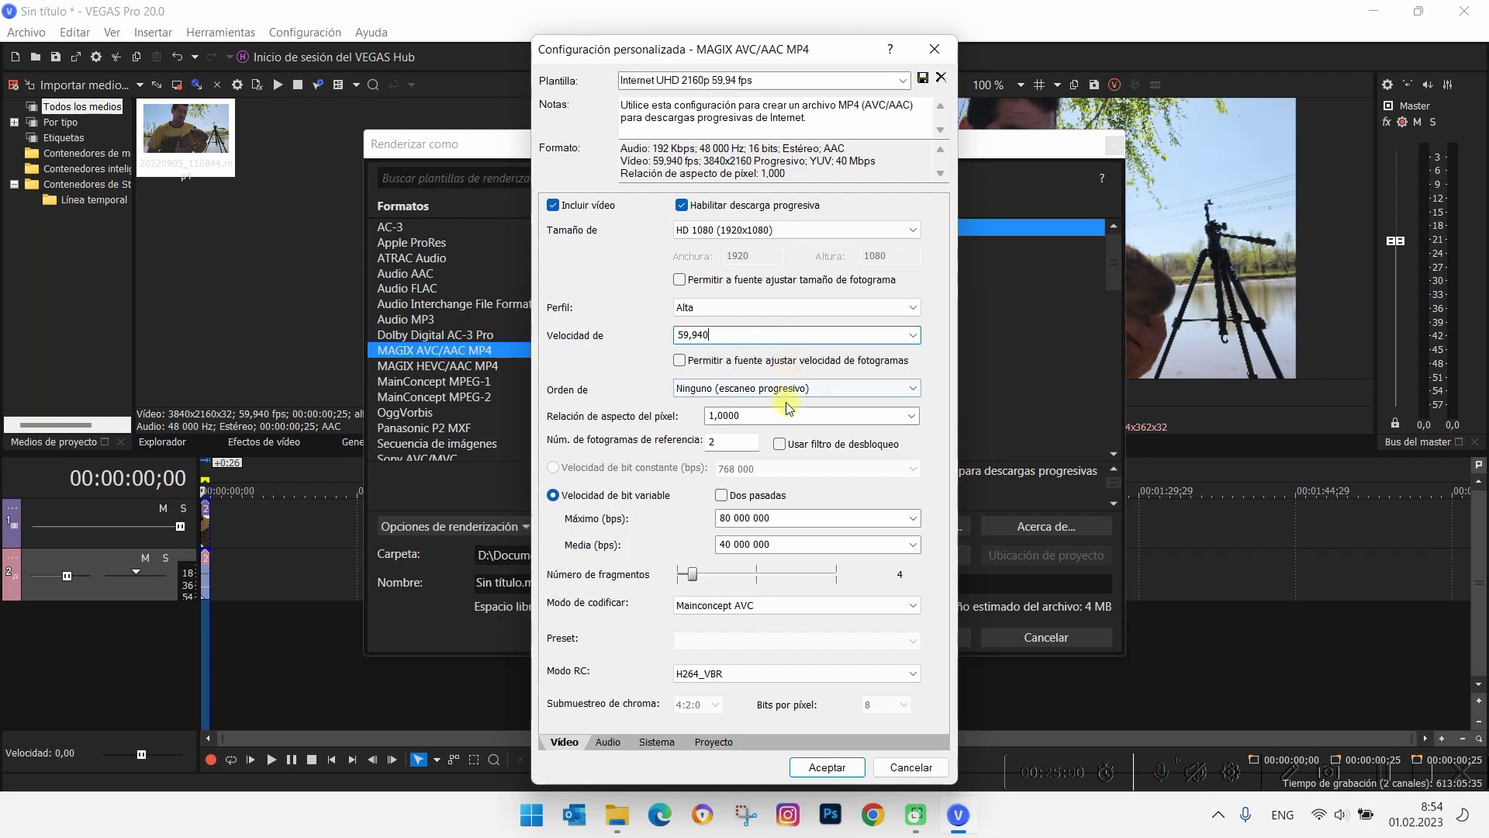
Step: Set the variable bit rate to a maximum of 24 000 000 bps and an average of 14 000 000 bps
left_click(724, 518)
left_click(729, 519)
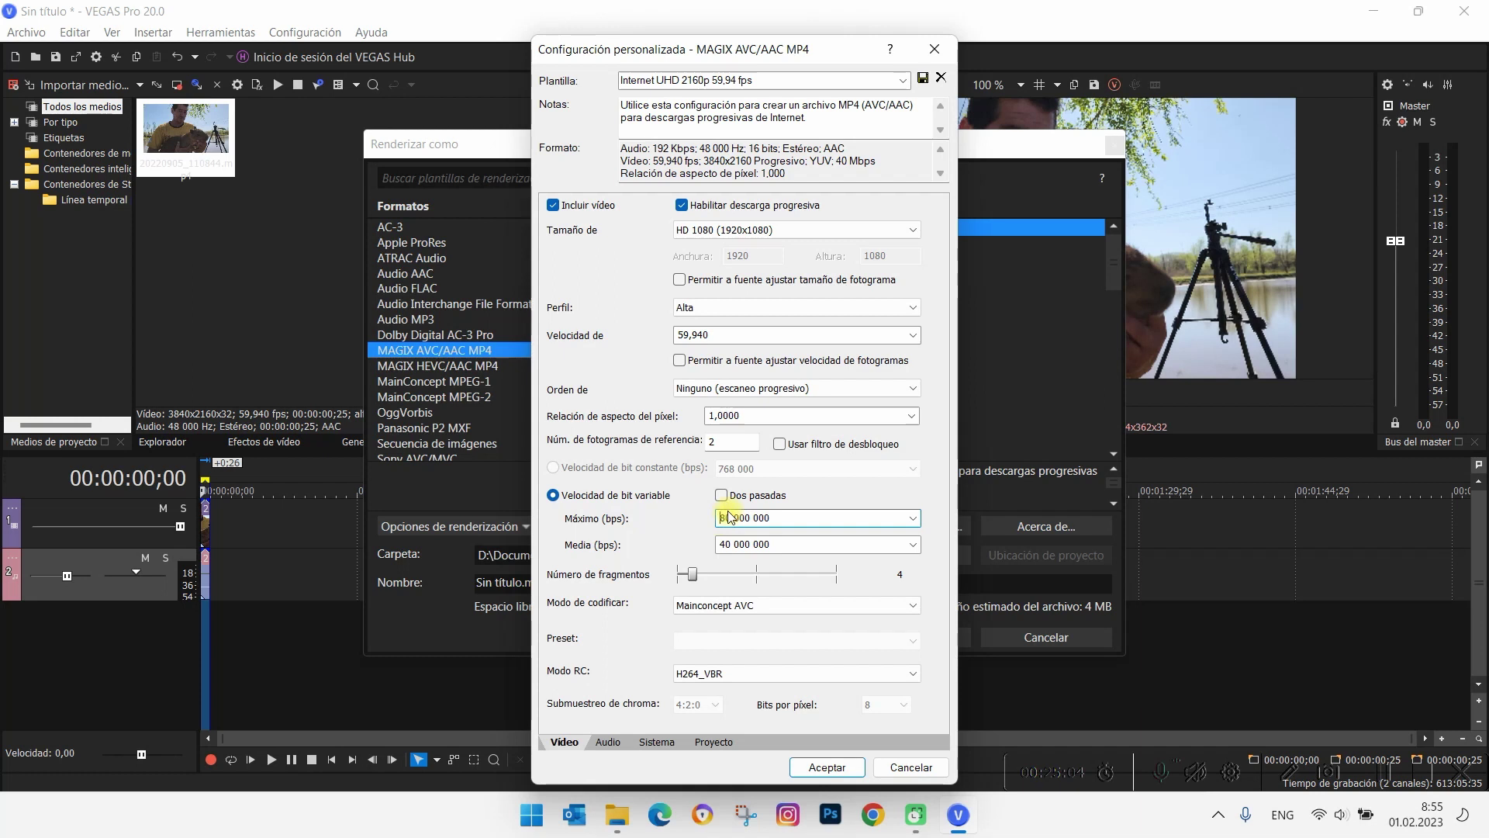
left_click_drag(730, 519, 706, 516)
type("4")
double_click(726, 544)
type("24")
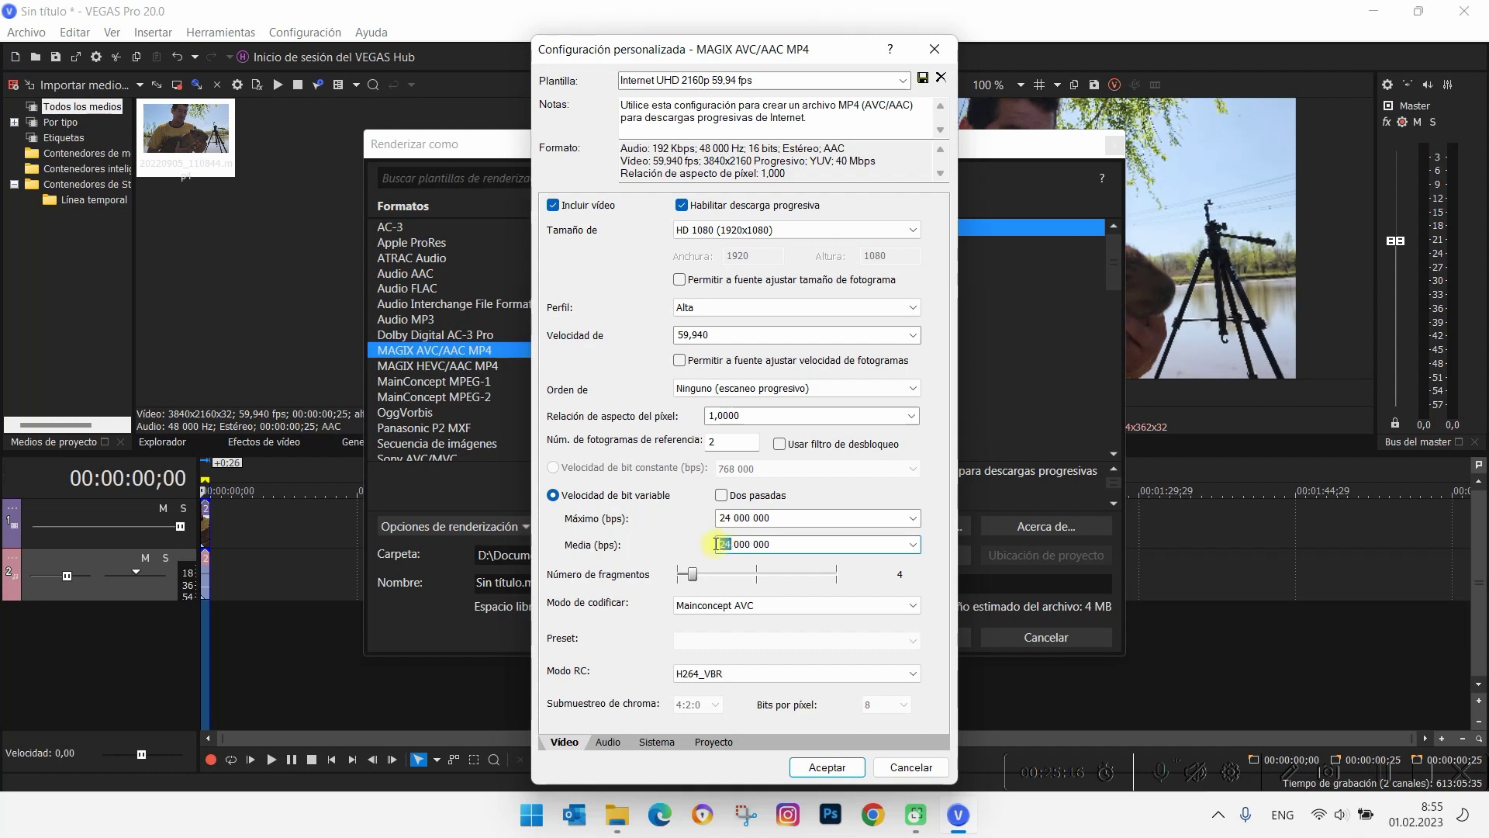
type("14")
Step: Configure the video encoder with encode mode Codificador NV, preset Alta calidad and RC mode VBR
left_click(779, 603)
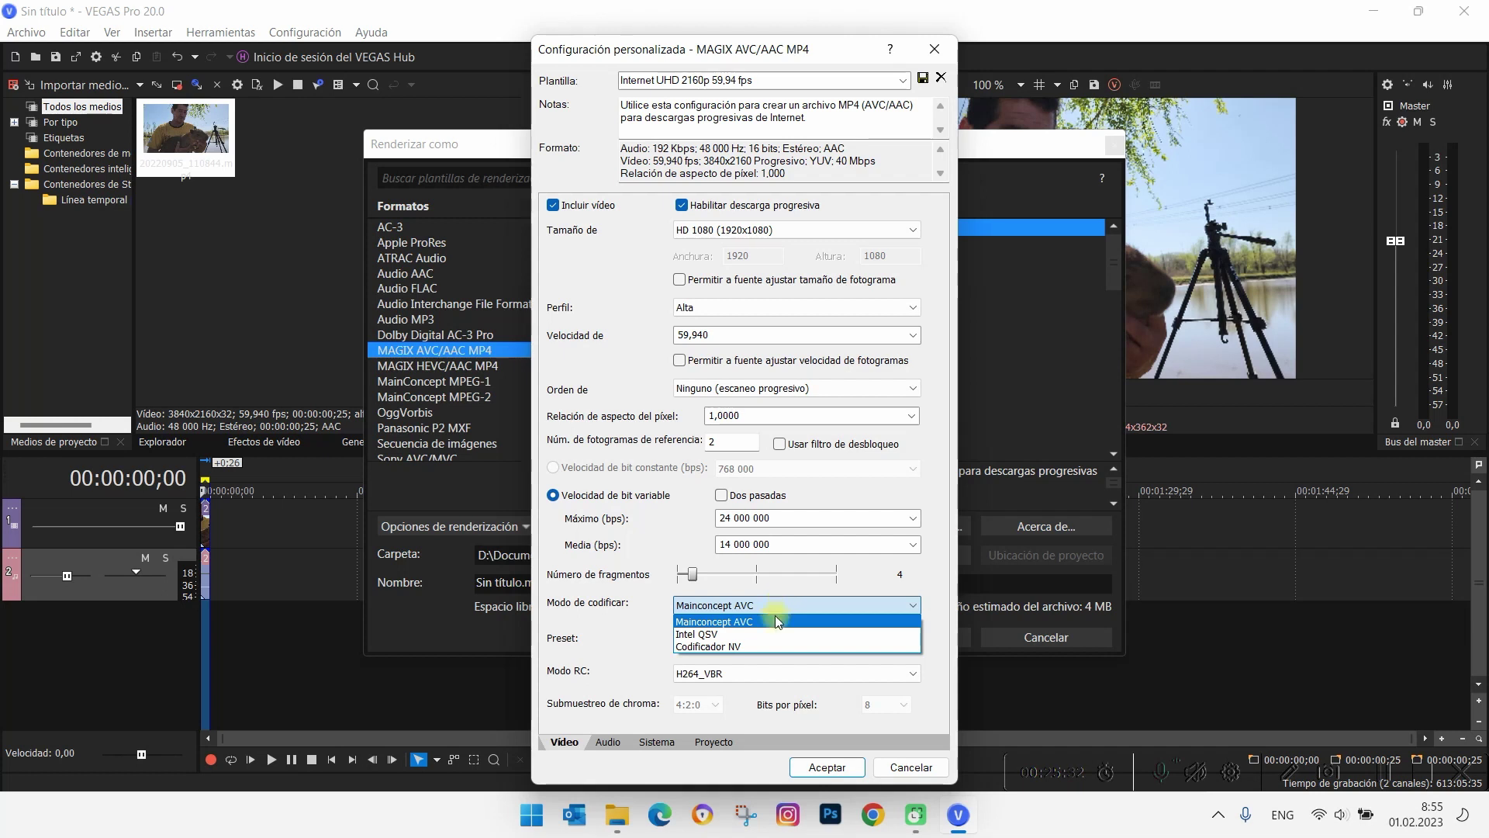
left_click(738, 650)
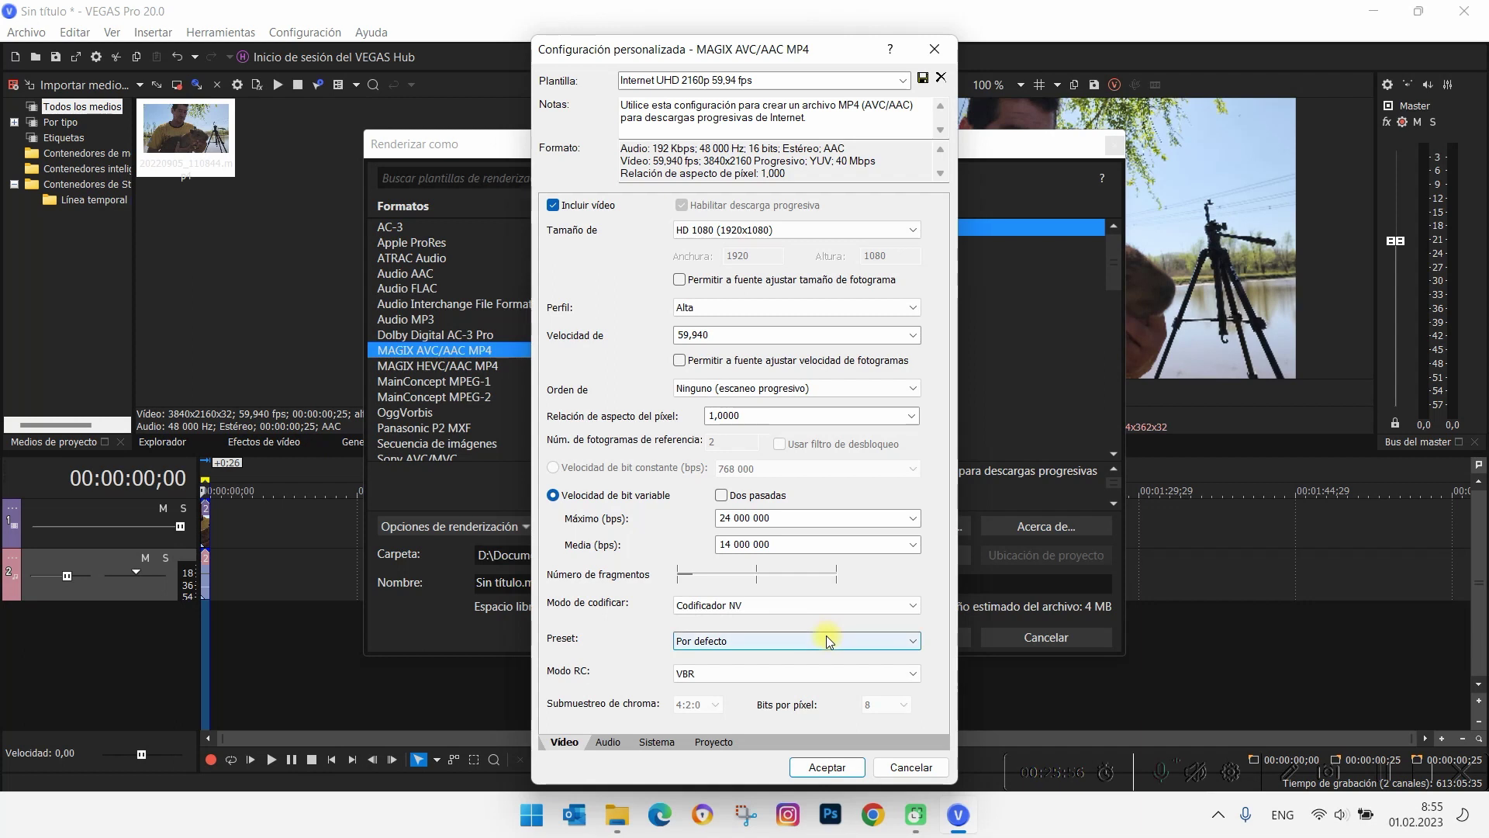
left_click(827, 637)
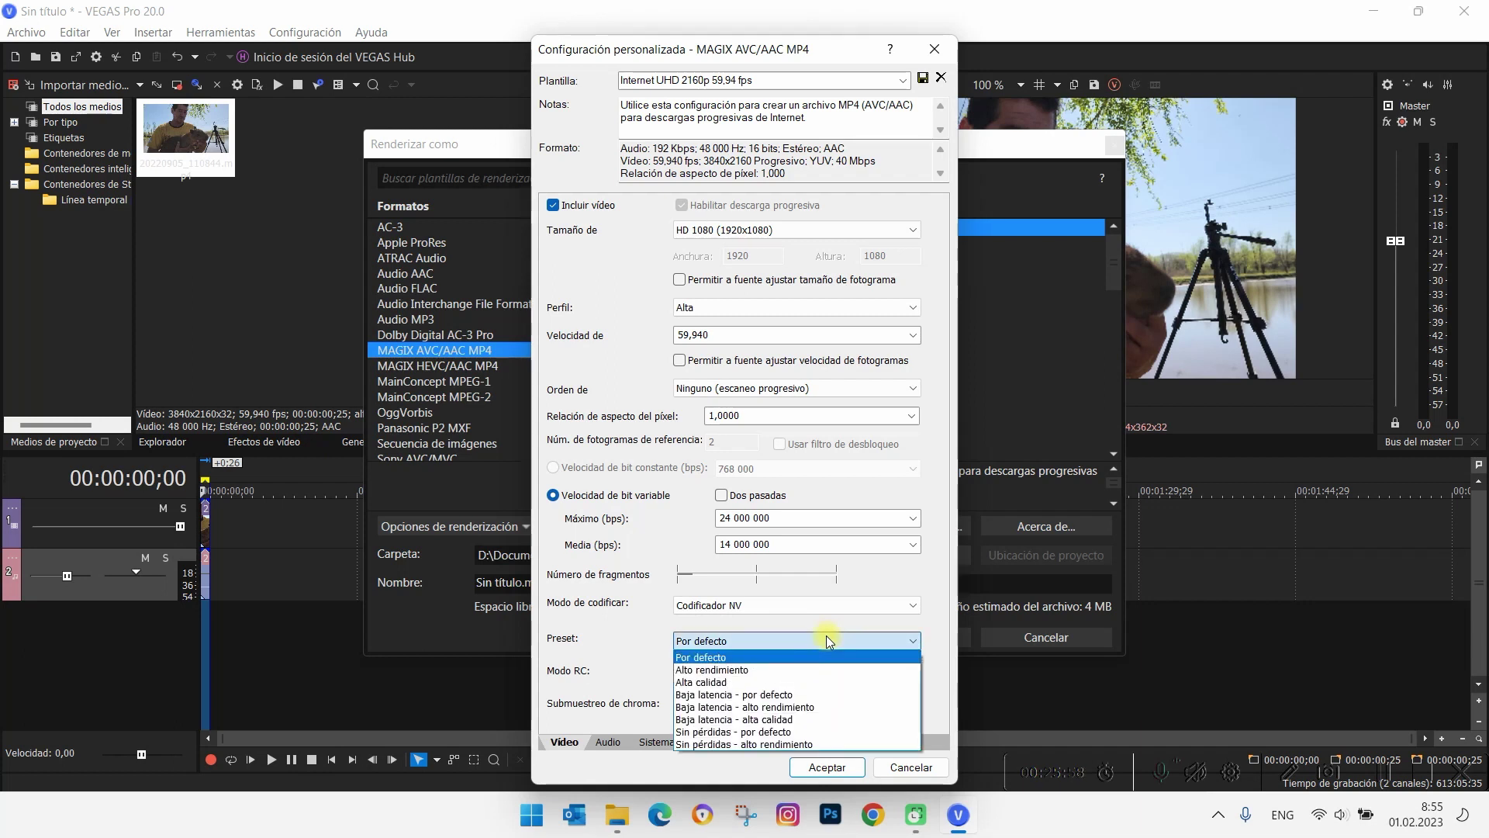
left_click(749, 684)
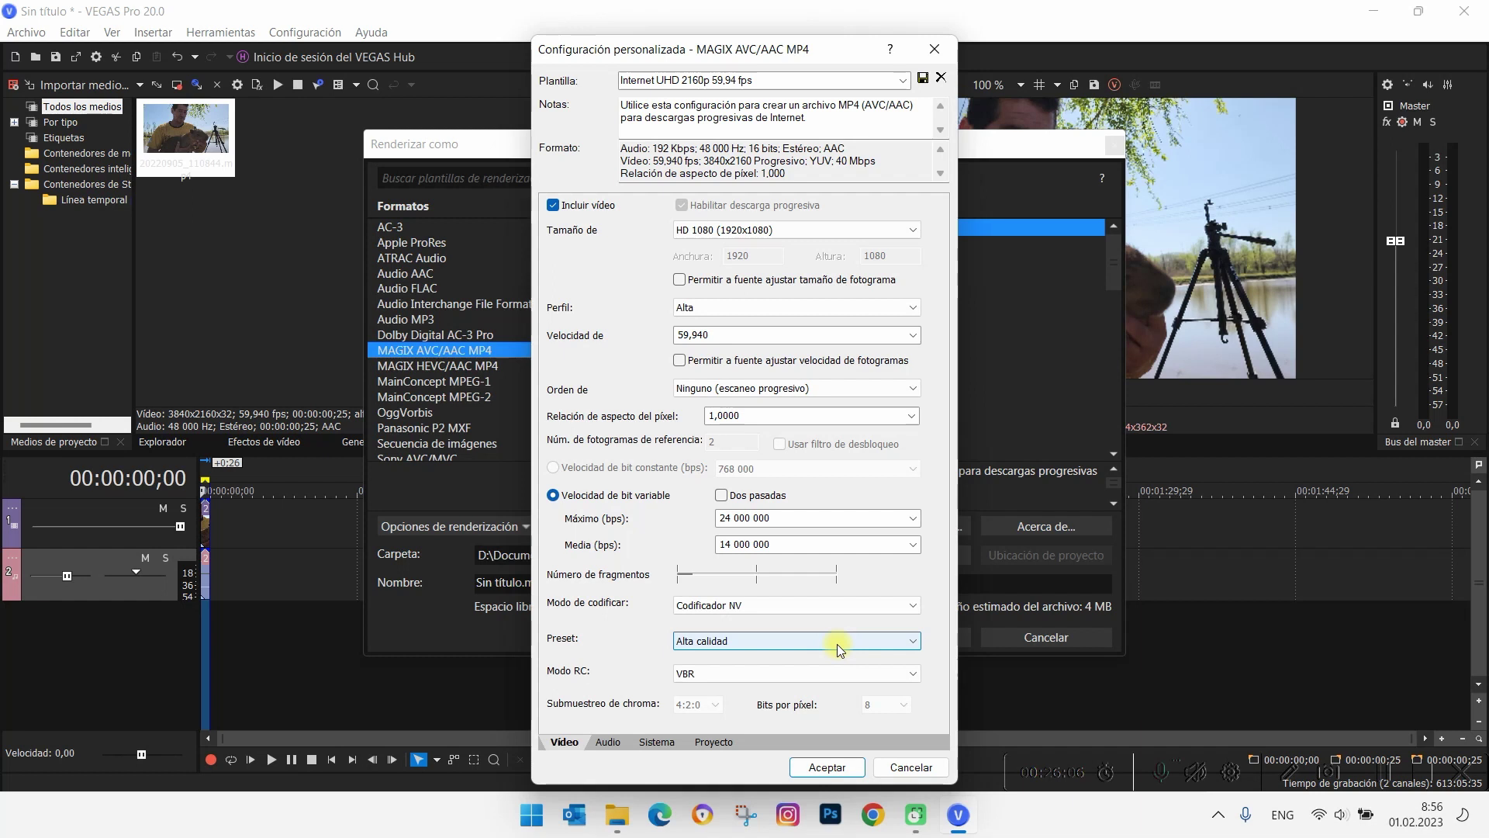
left_click(783, 681)
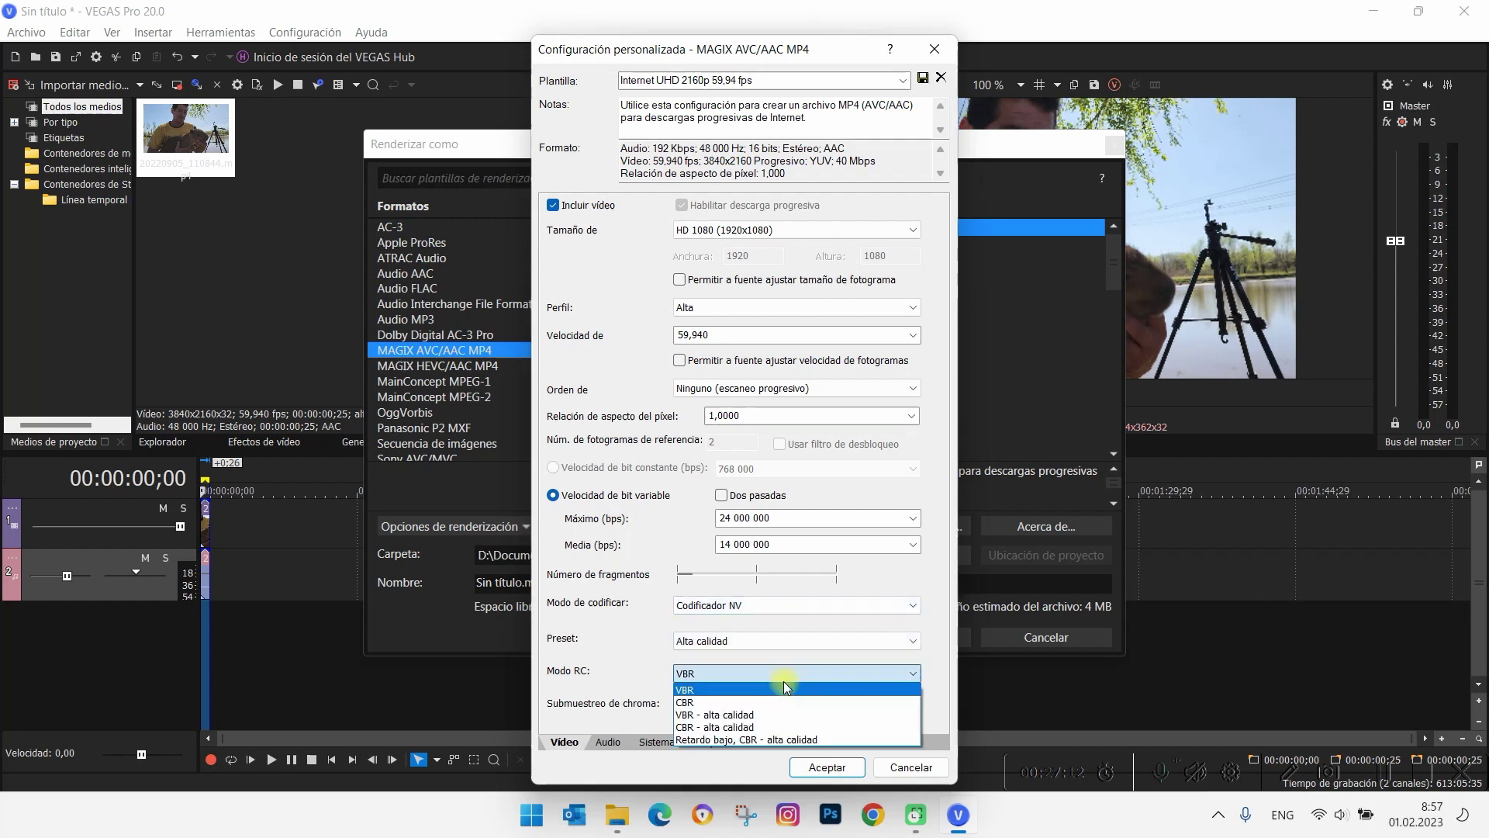
left_click(783, 682)
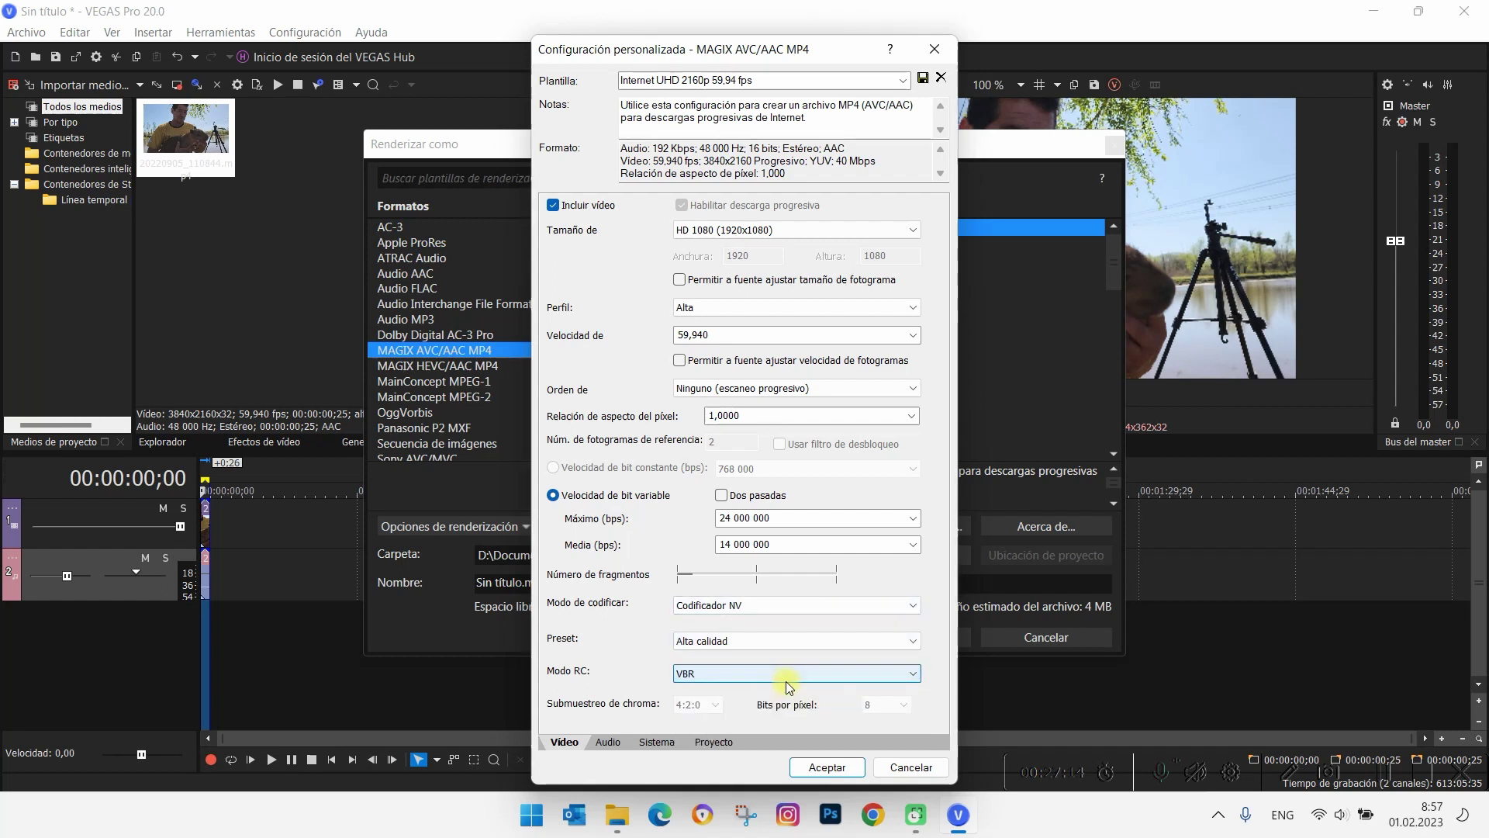
Step: Try RC mode CBR for the video encoder and switch it back to VBR
left_click(797, 677)
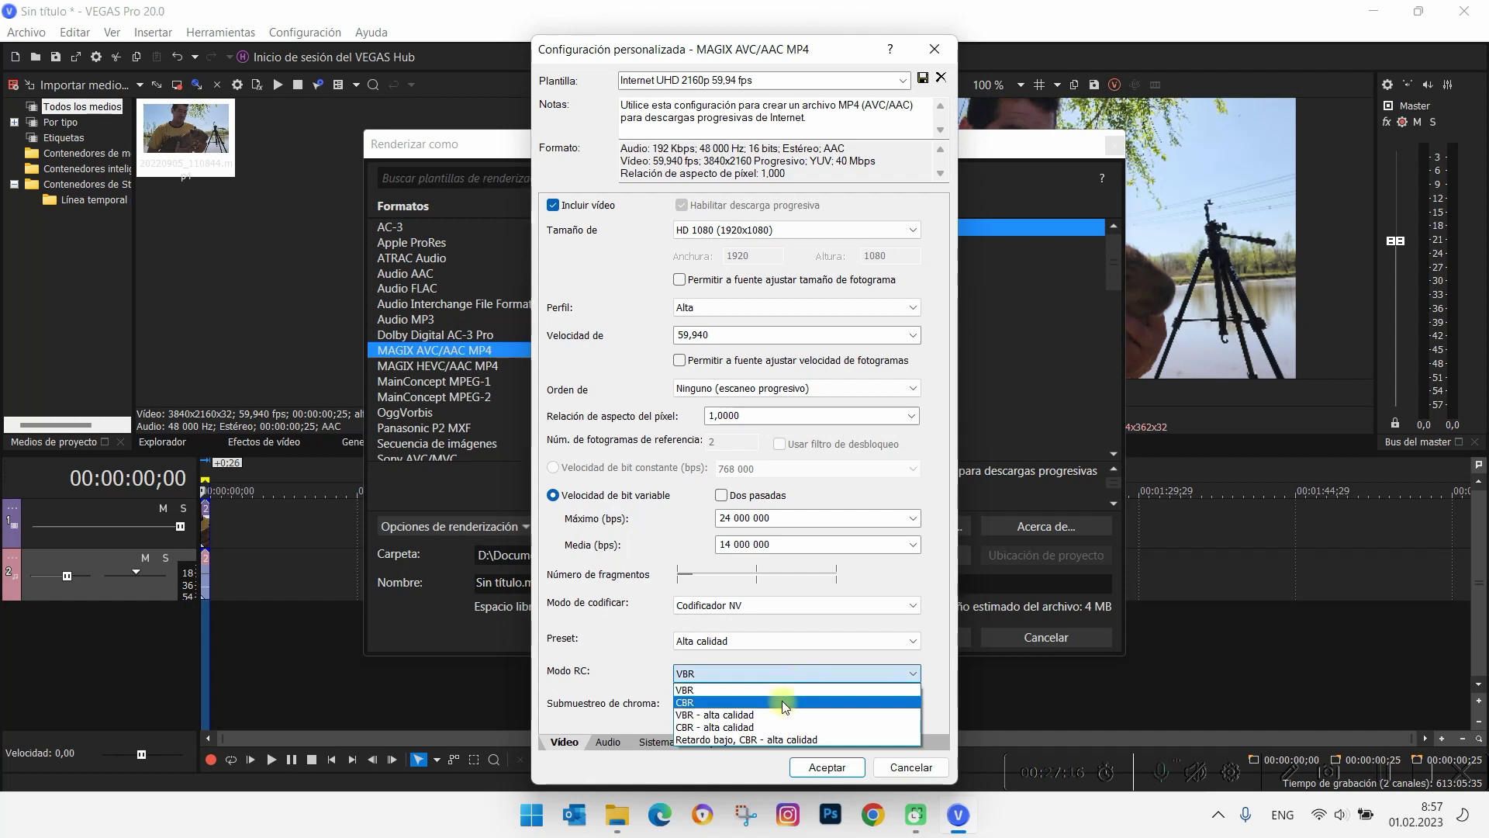
left_click(788, 690)
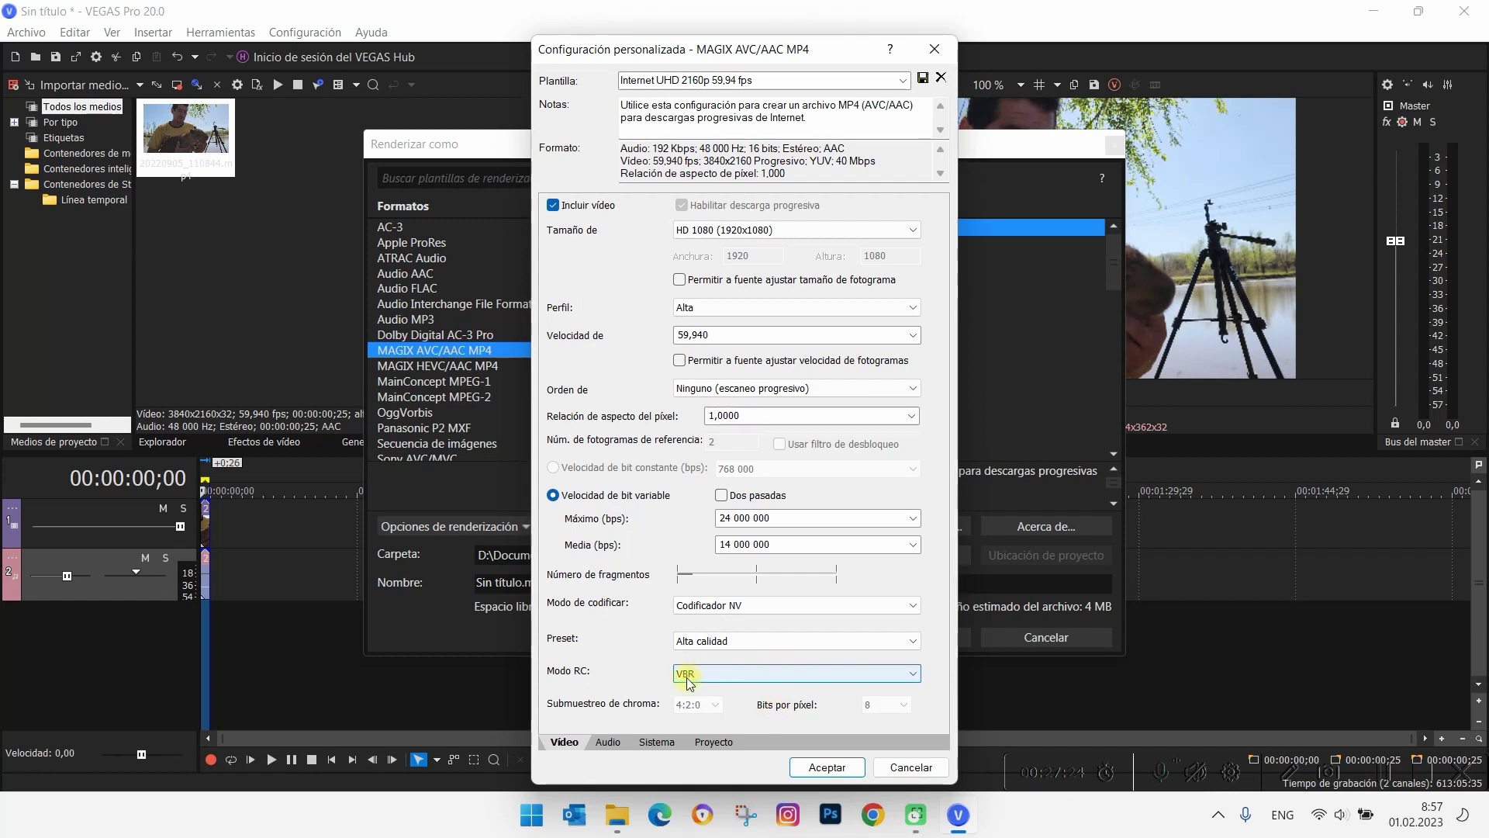
left_click(743, 677)
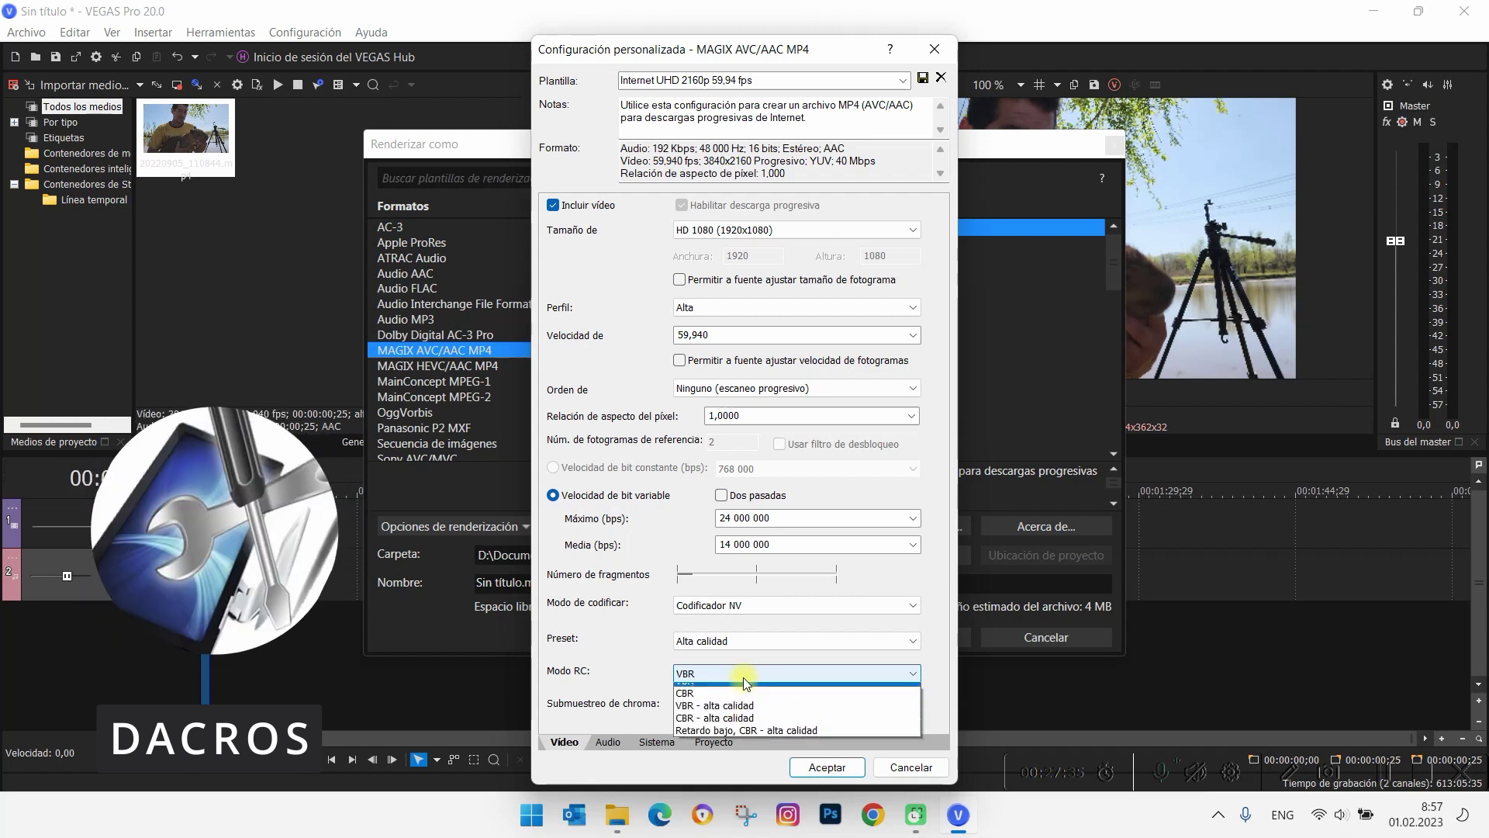
left_click(743, 703)
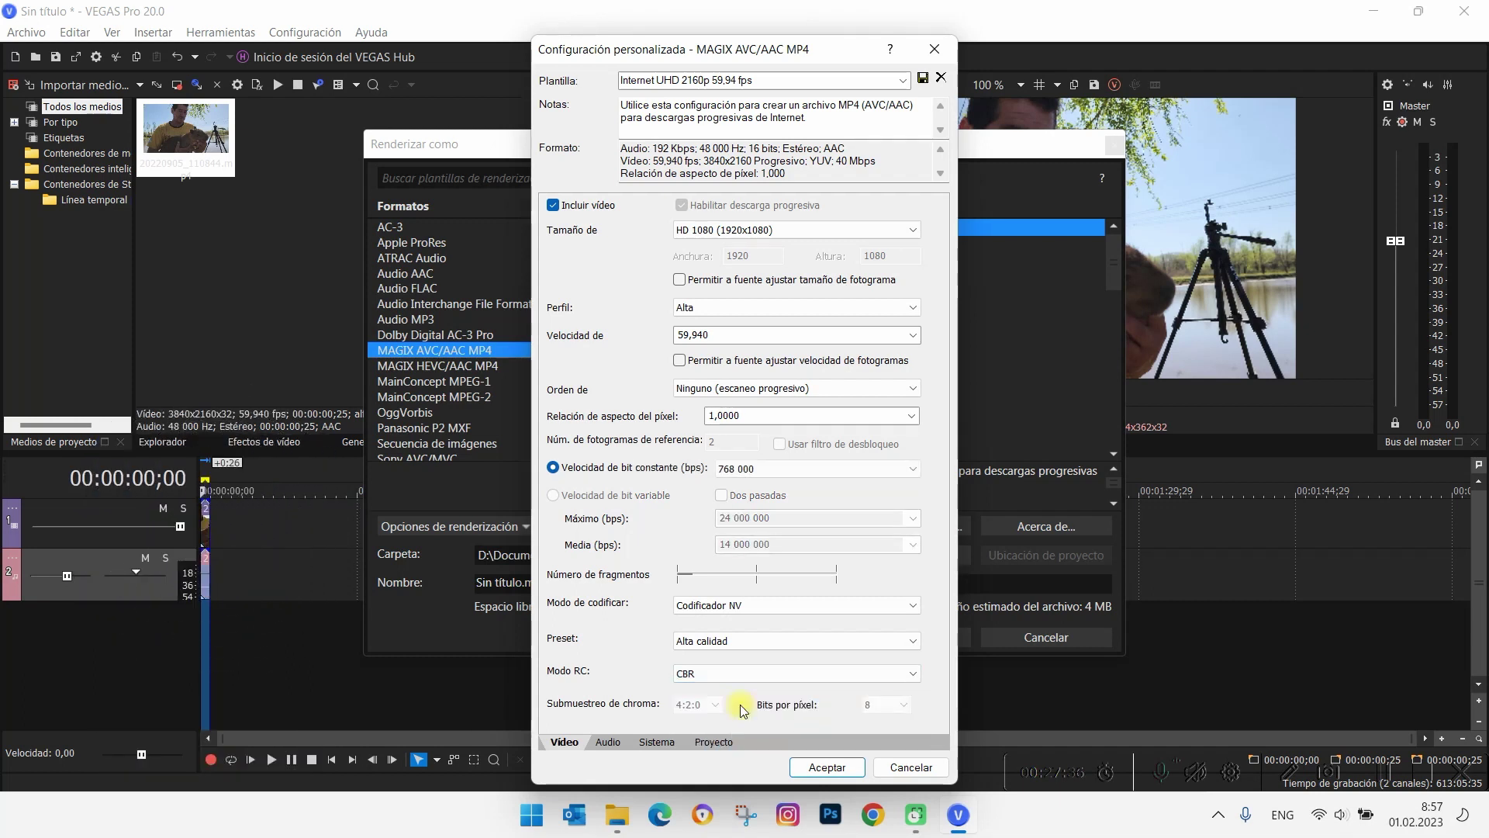
left_click(812, 673)
left_click(791, 688)
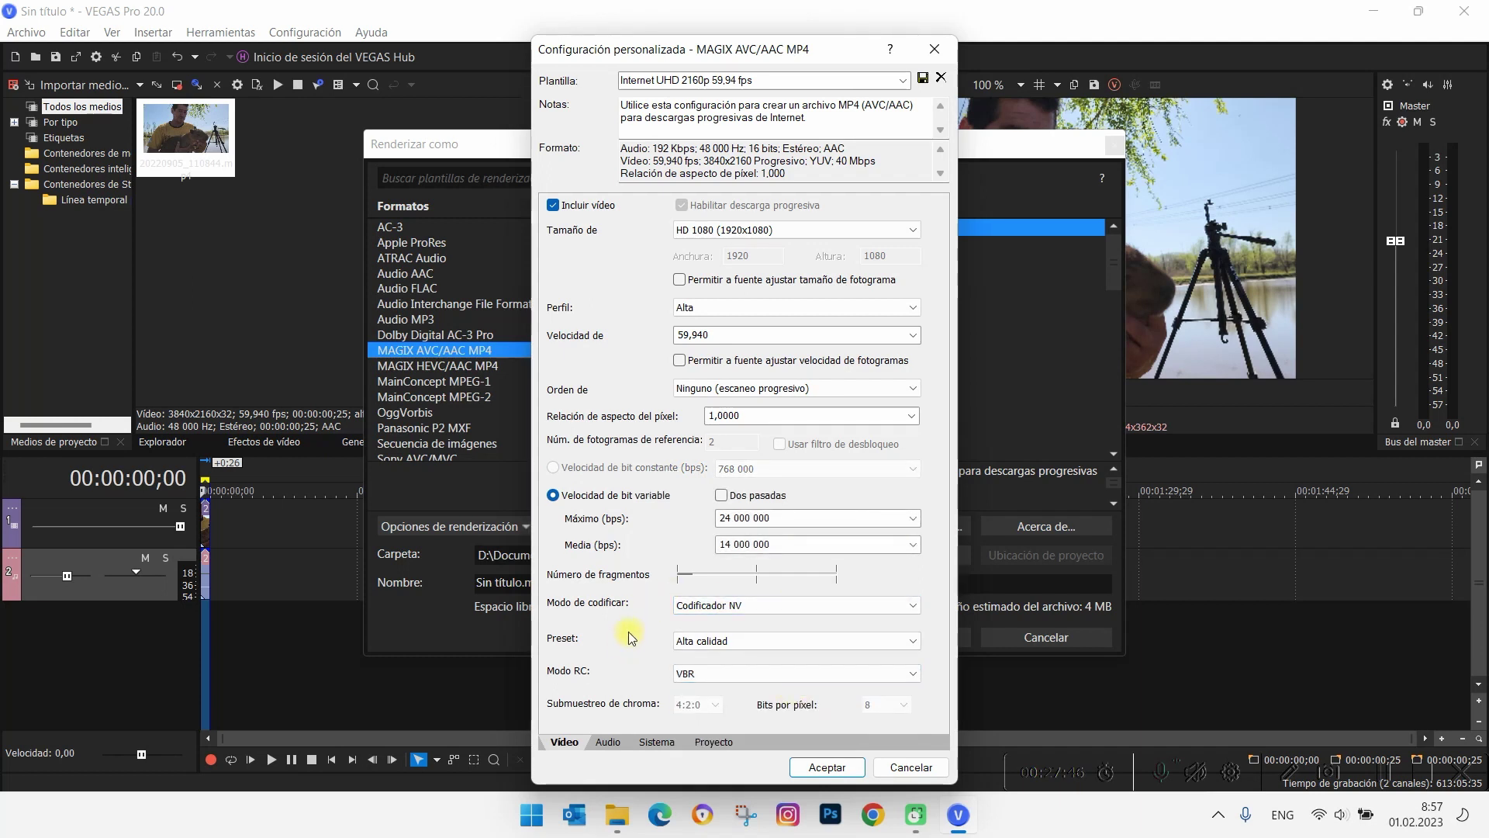
Step: Check the template's audio settings and set its video rendering quality to Lo mejor
left_click(609, 745)
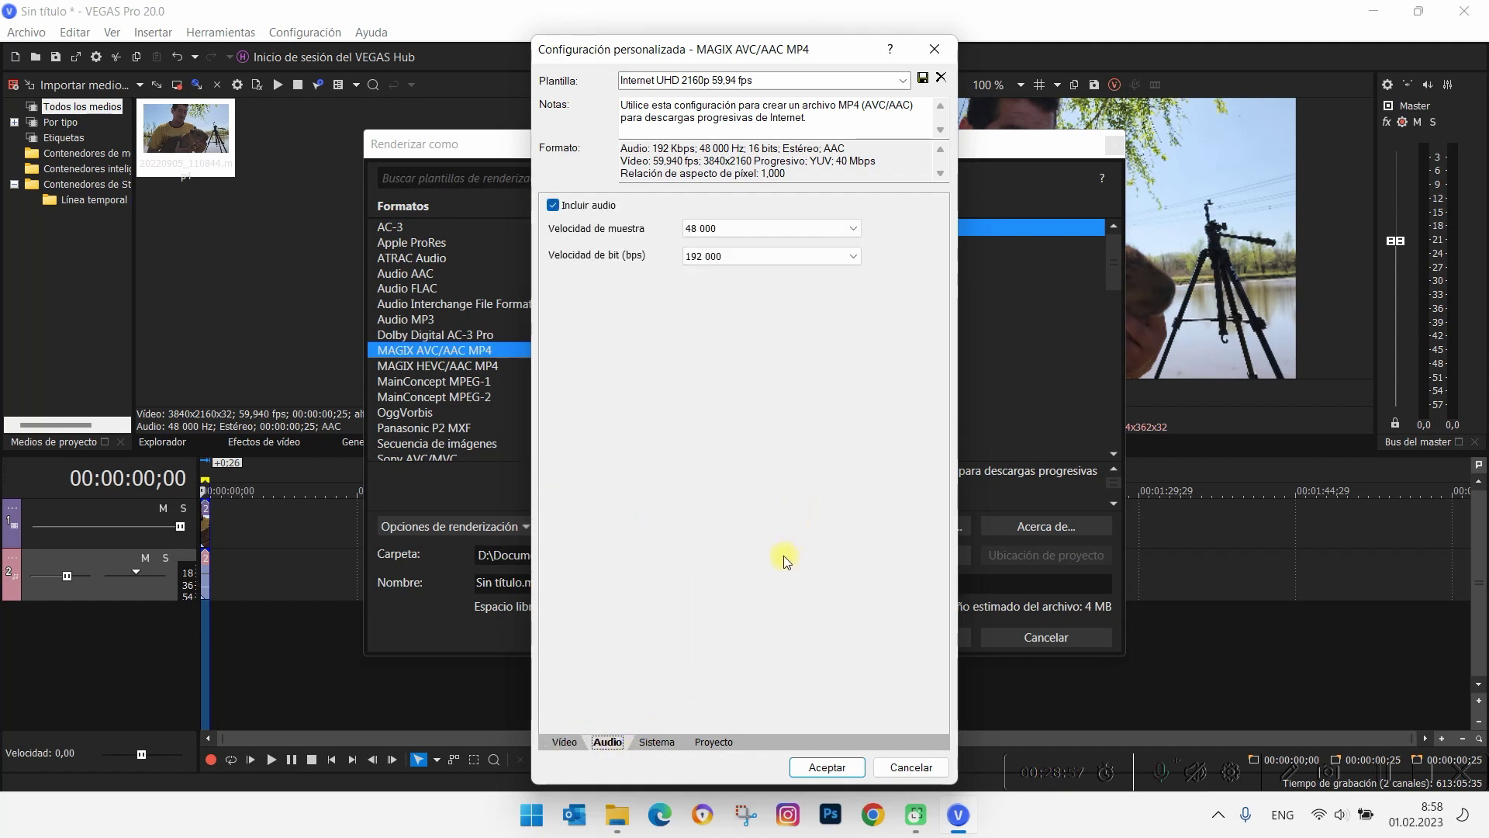
left_click(721, 739)
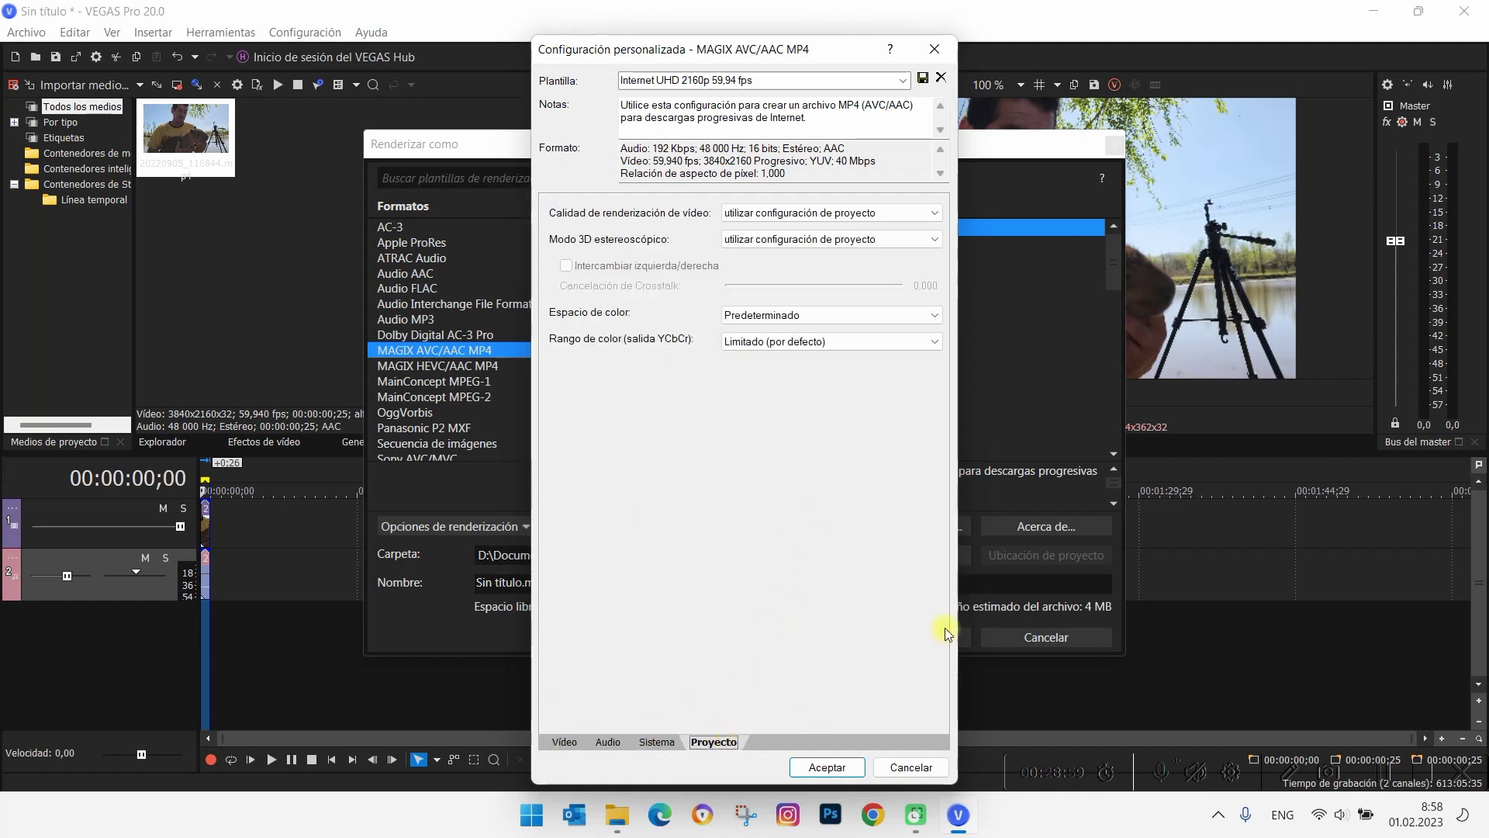
left_click(856, 214)
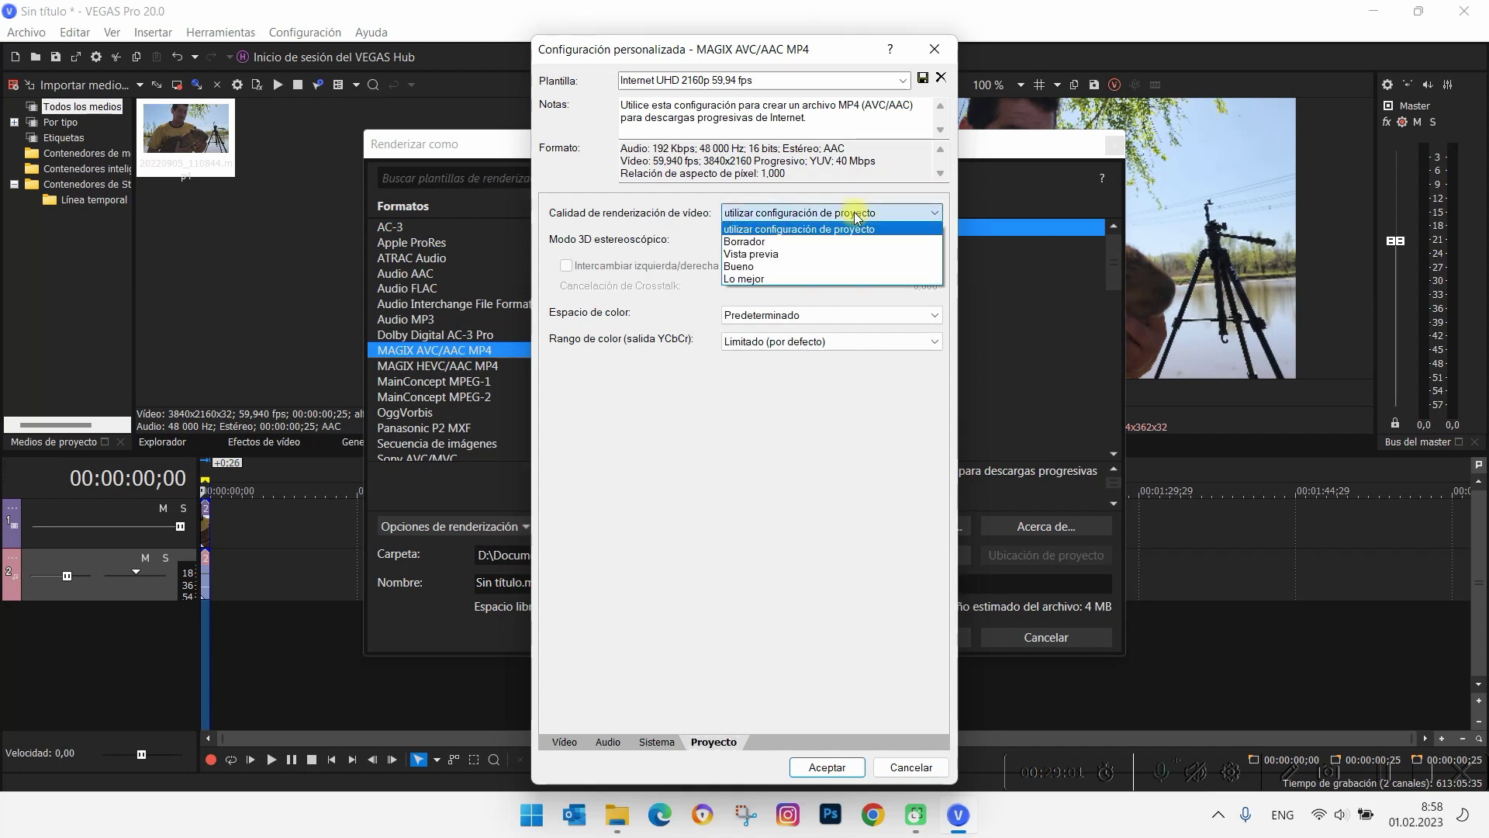
left_click(784, 280)
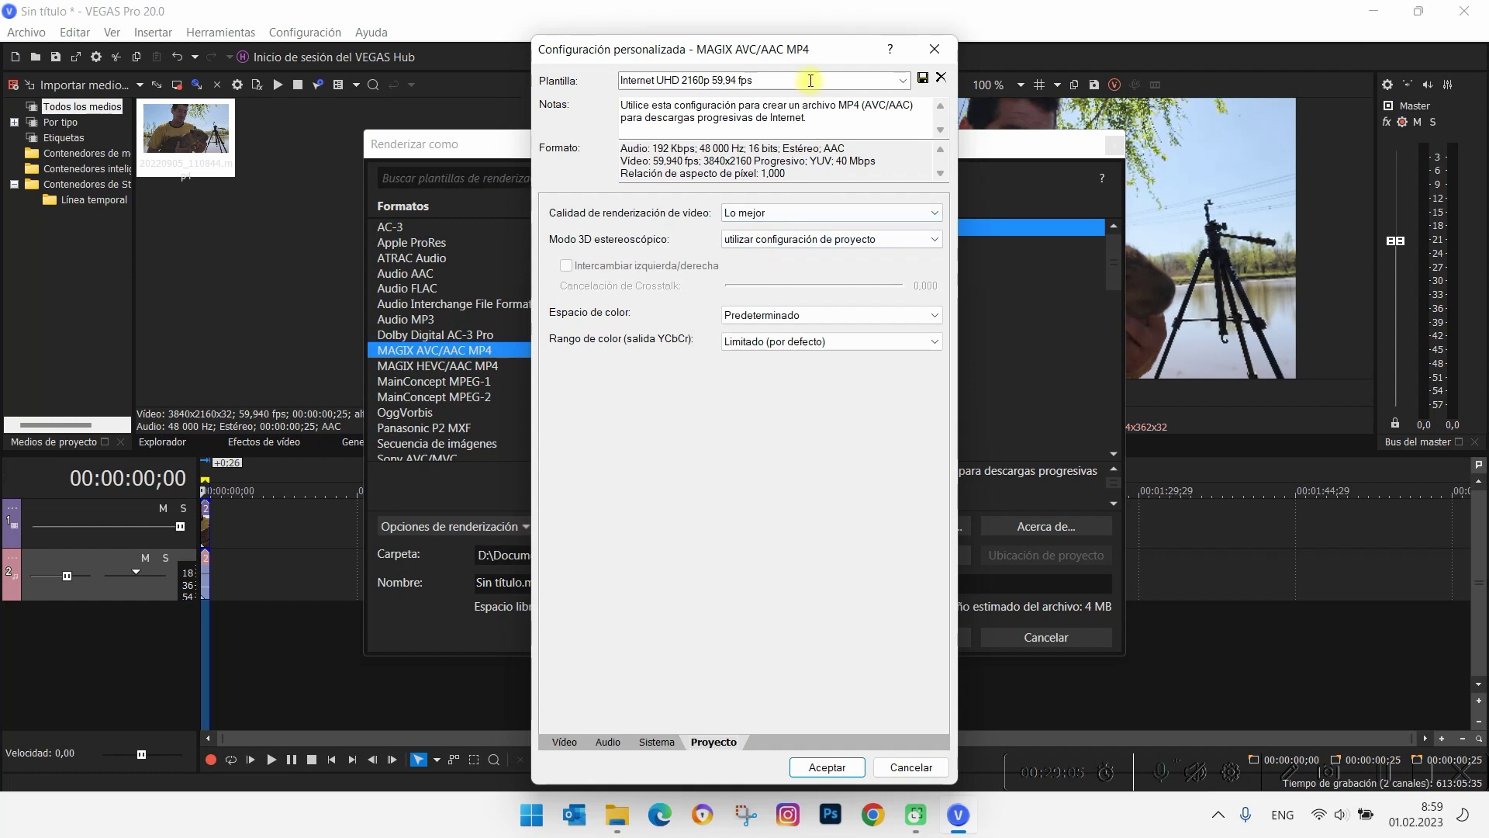
Step: Name the custom template Leon 1080x60, save it and accept the custom settings
left_click(809, 80)
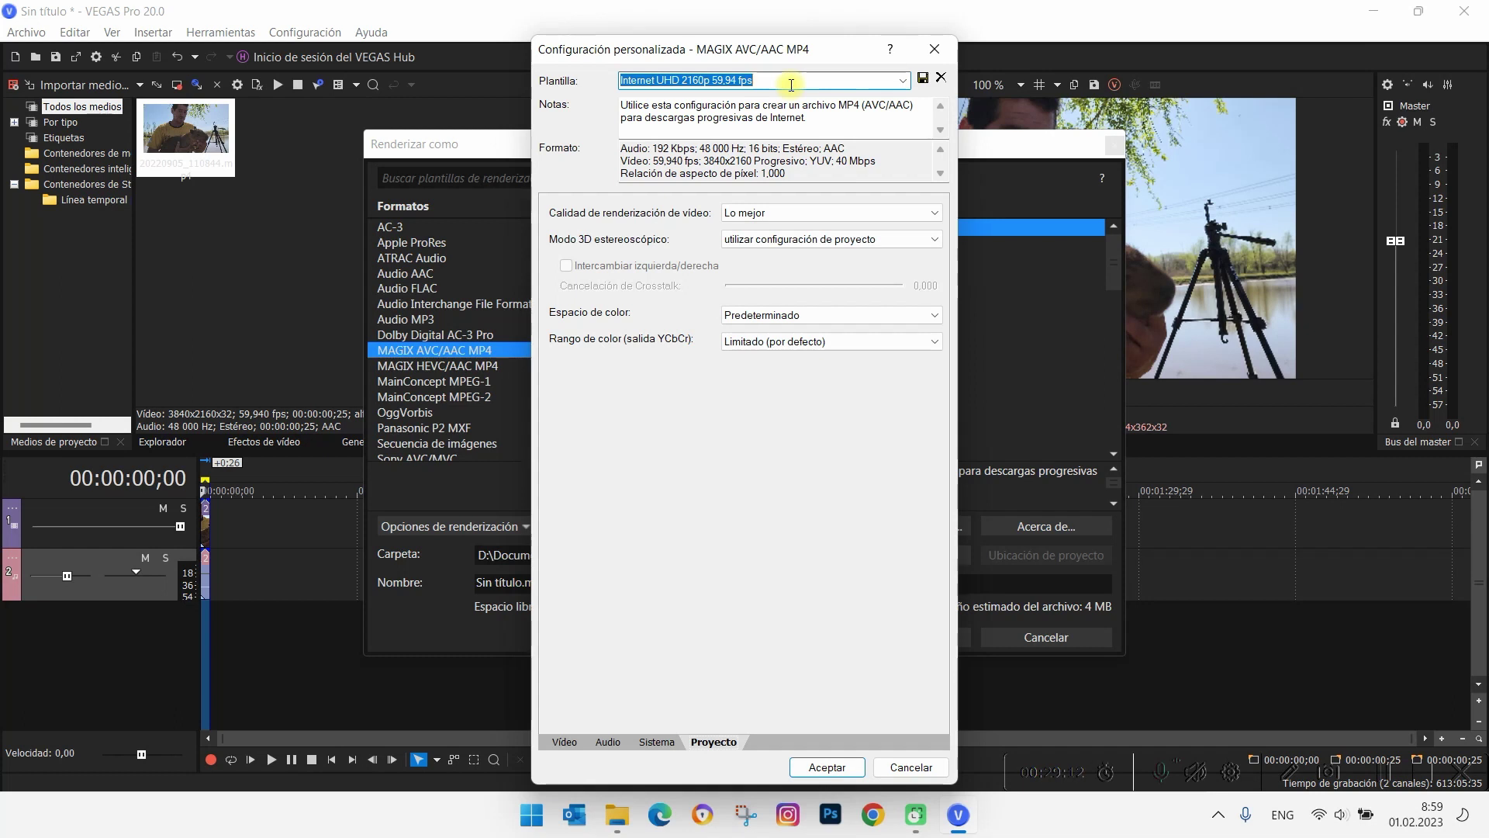
type("Leon 1080x60")
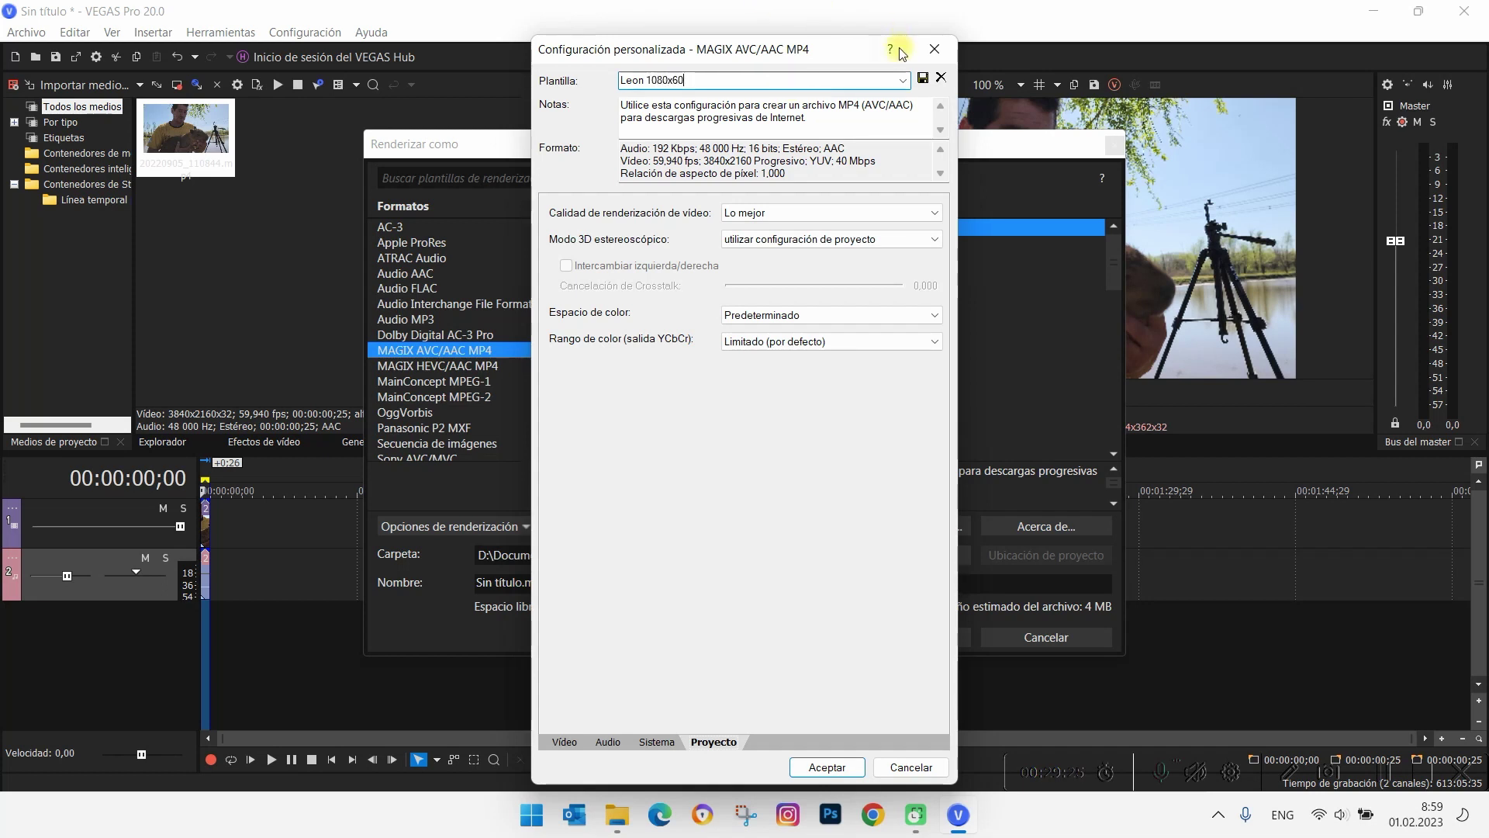
left_click(923, 78)
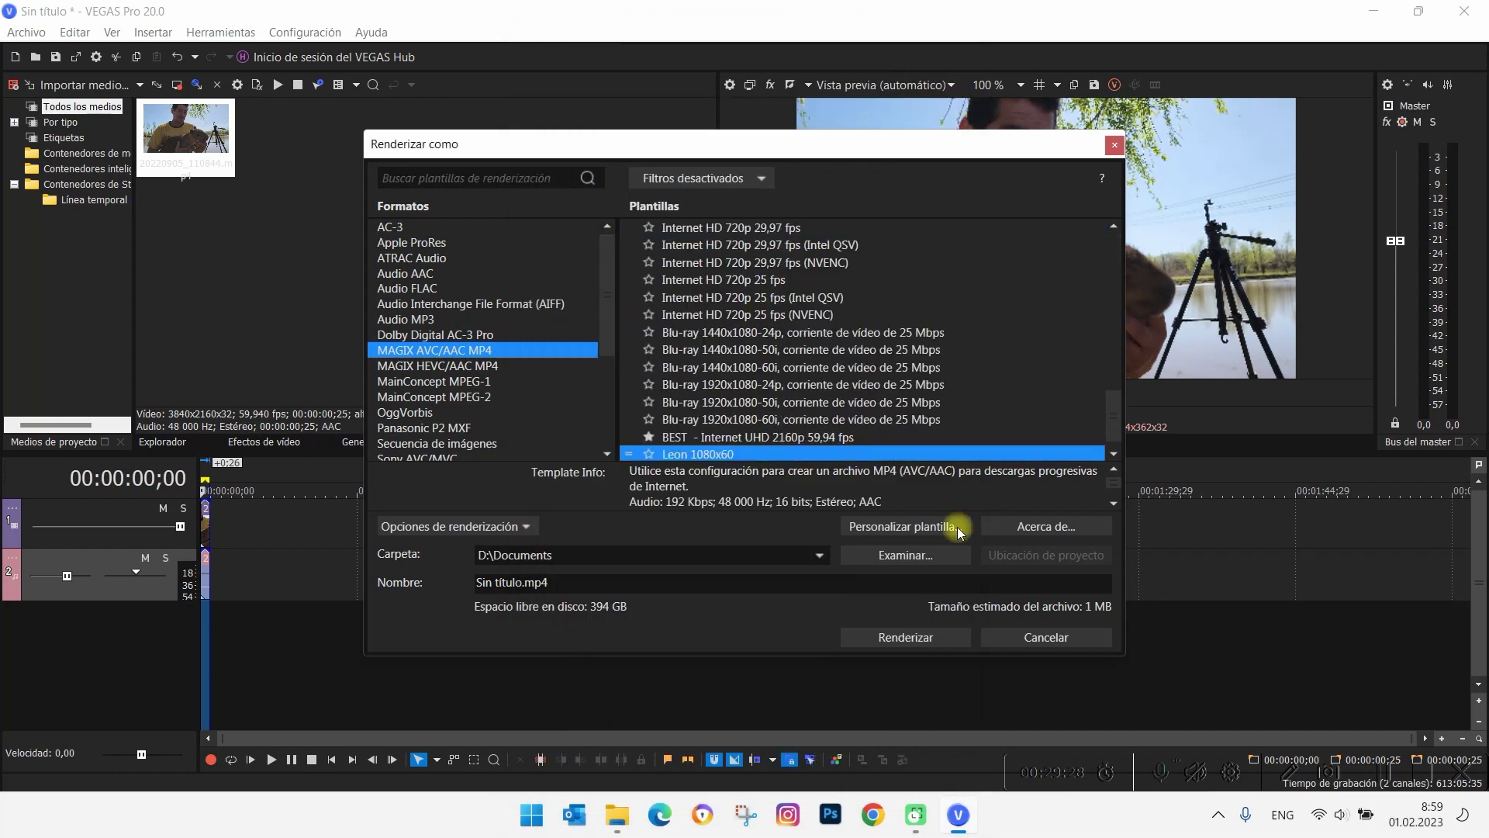
Step: Mark the Leon 1080x60 template as a favorite and filter the render templates to show only favorites
left_click(649, 437)
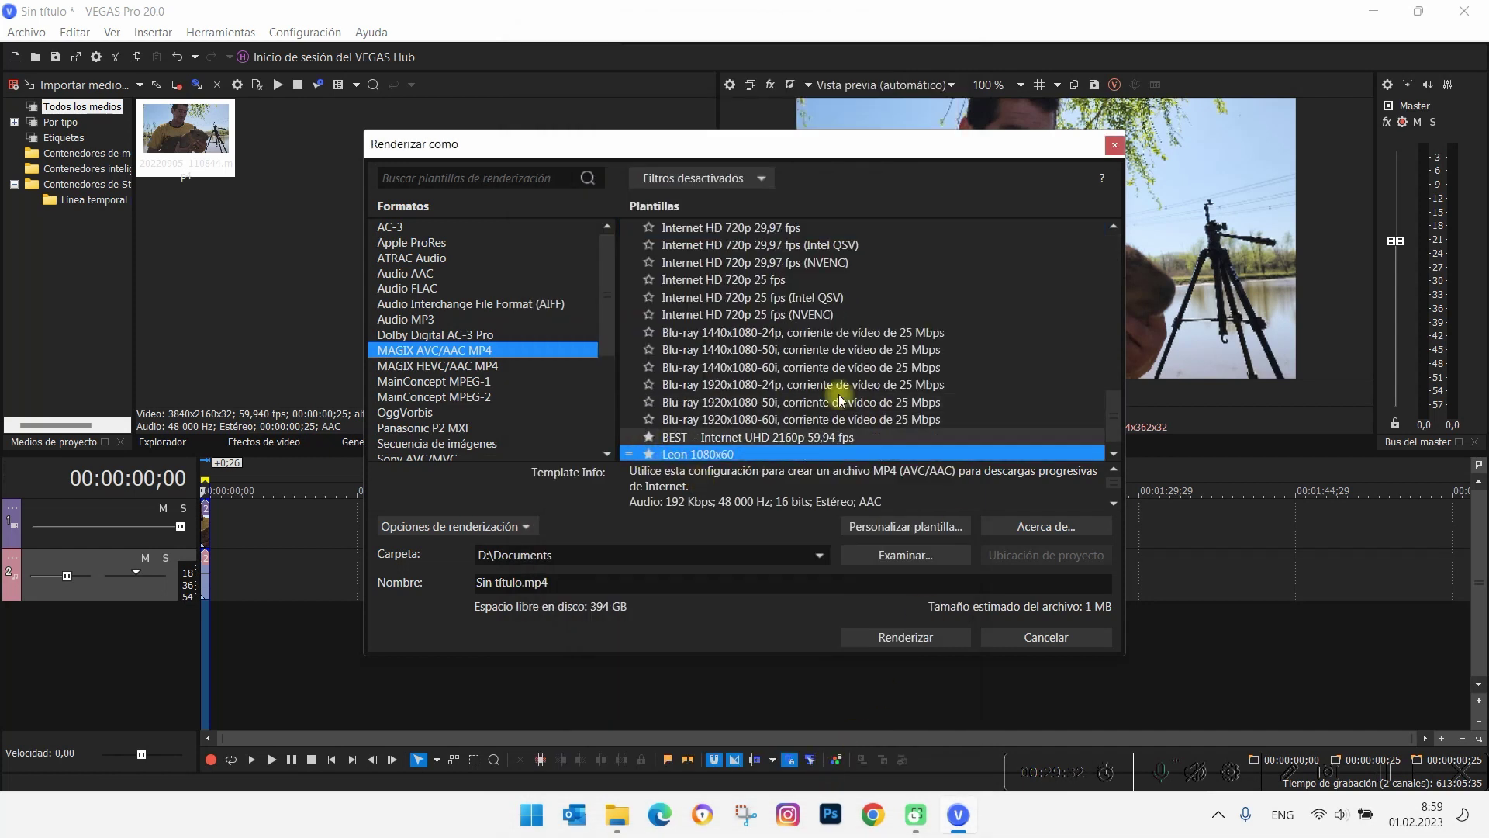
left_click(757, 182)
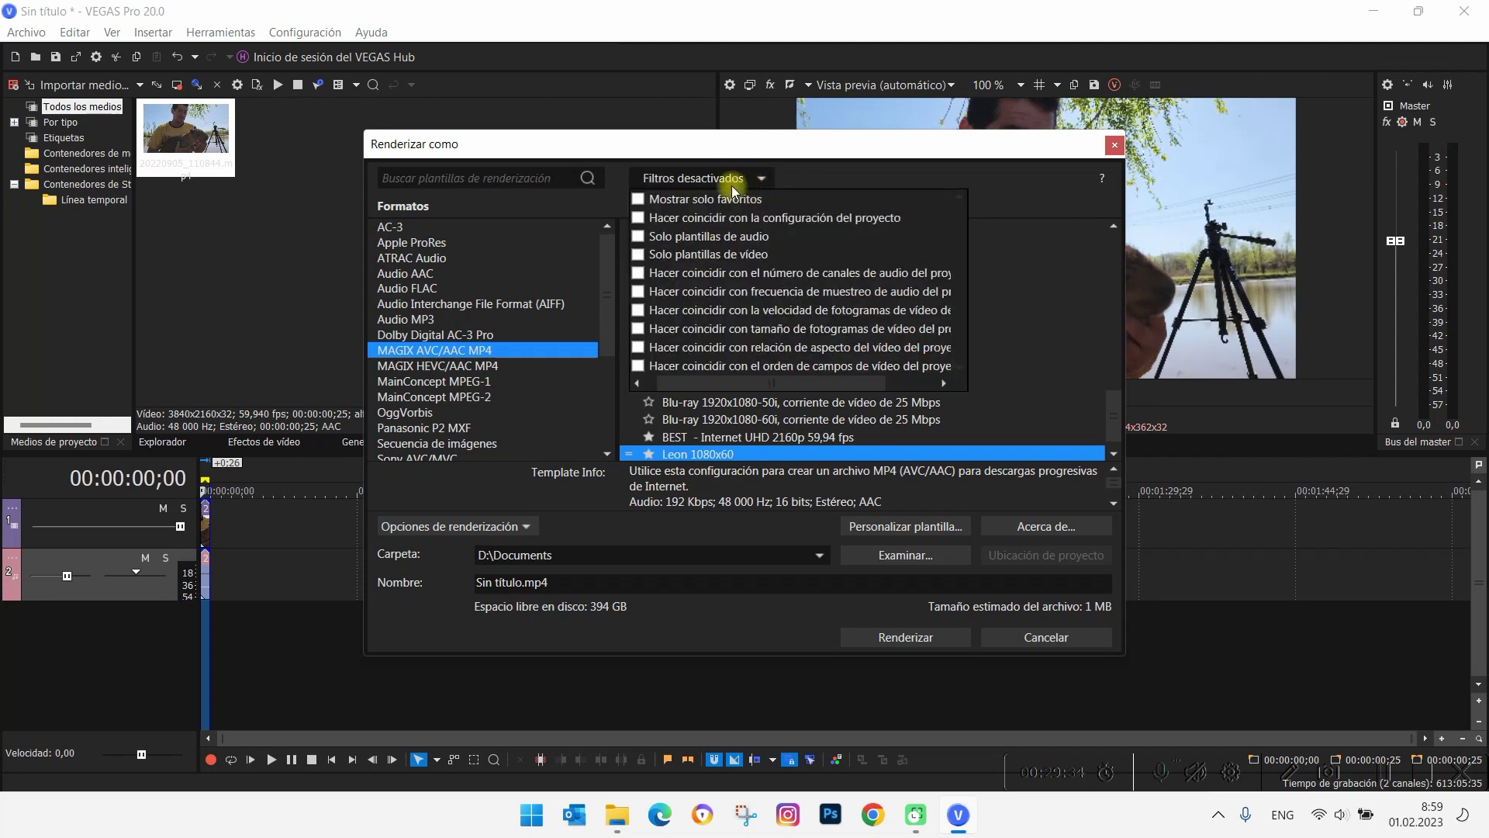
left_click(638, 199)
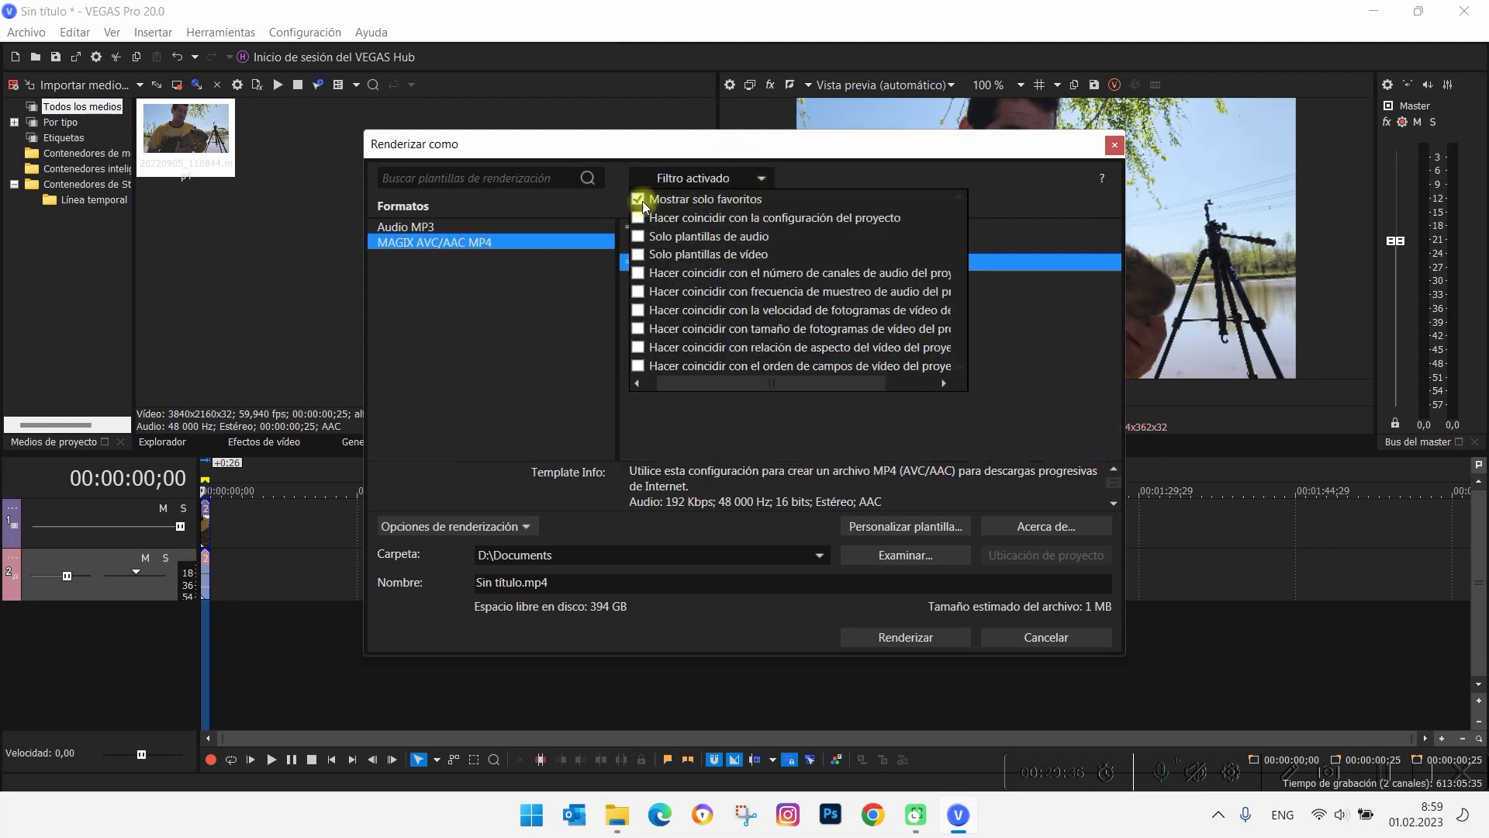
left_click(487, 347)
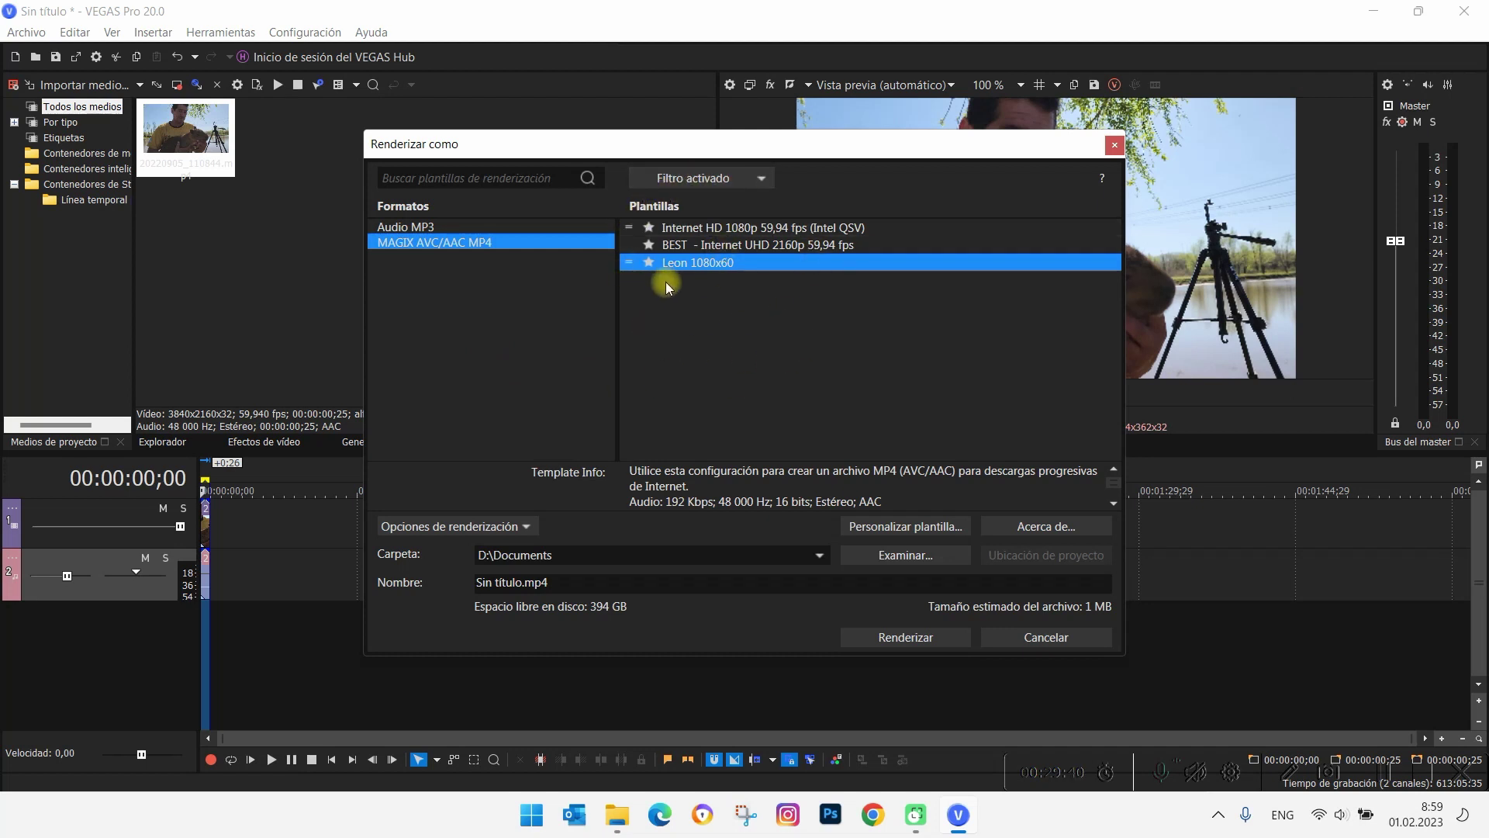
Step: Render the project as Sin título.mp4 in D:\Documents with the favorite template Leon 1080x60
left_click(716, 227)
left_click(683, 244)
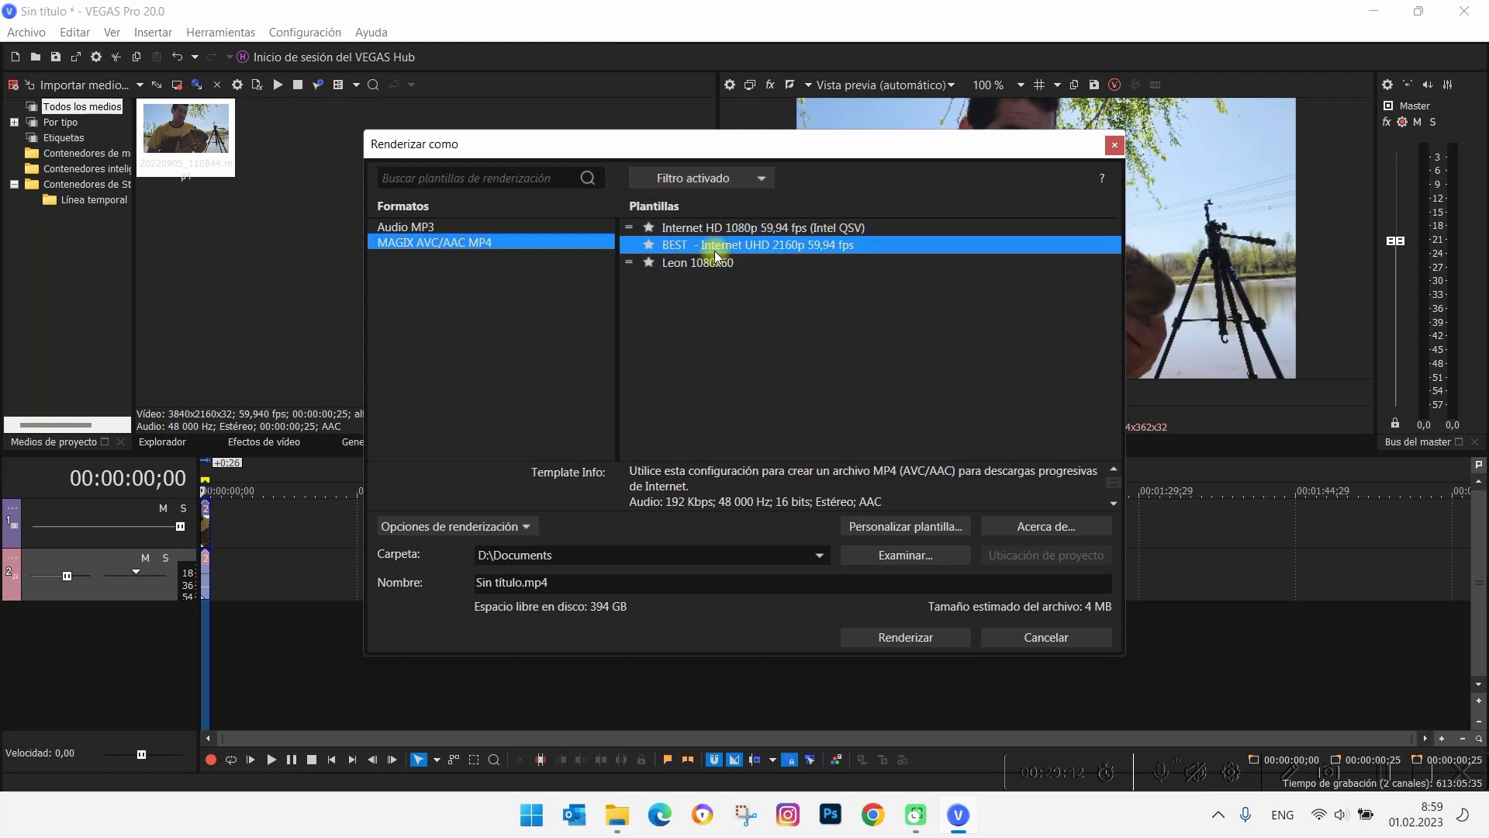
left_click(712, 264)
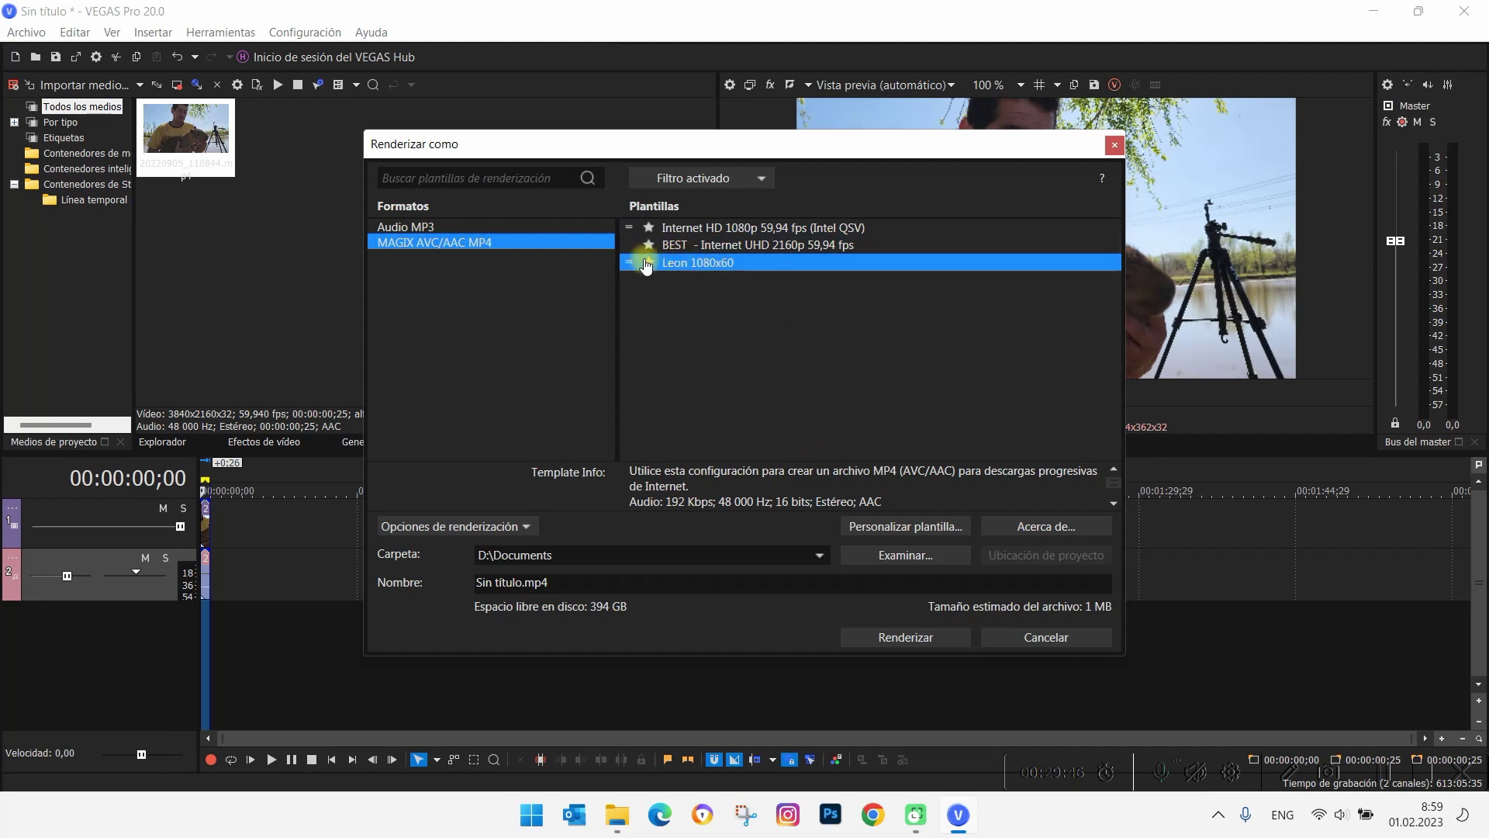
left_click(881, 637)
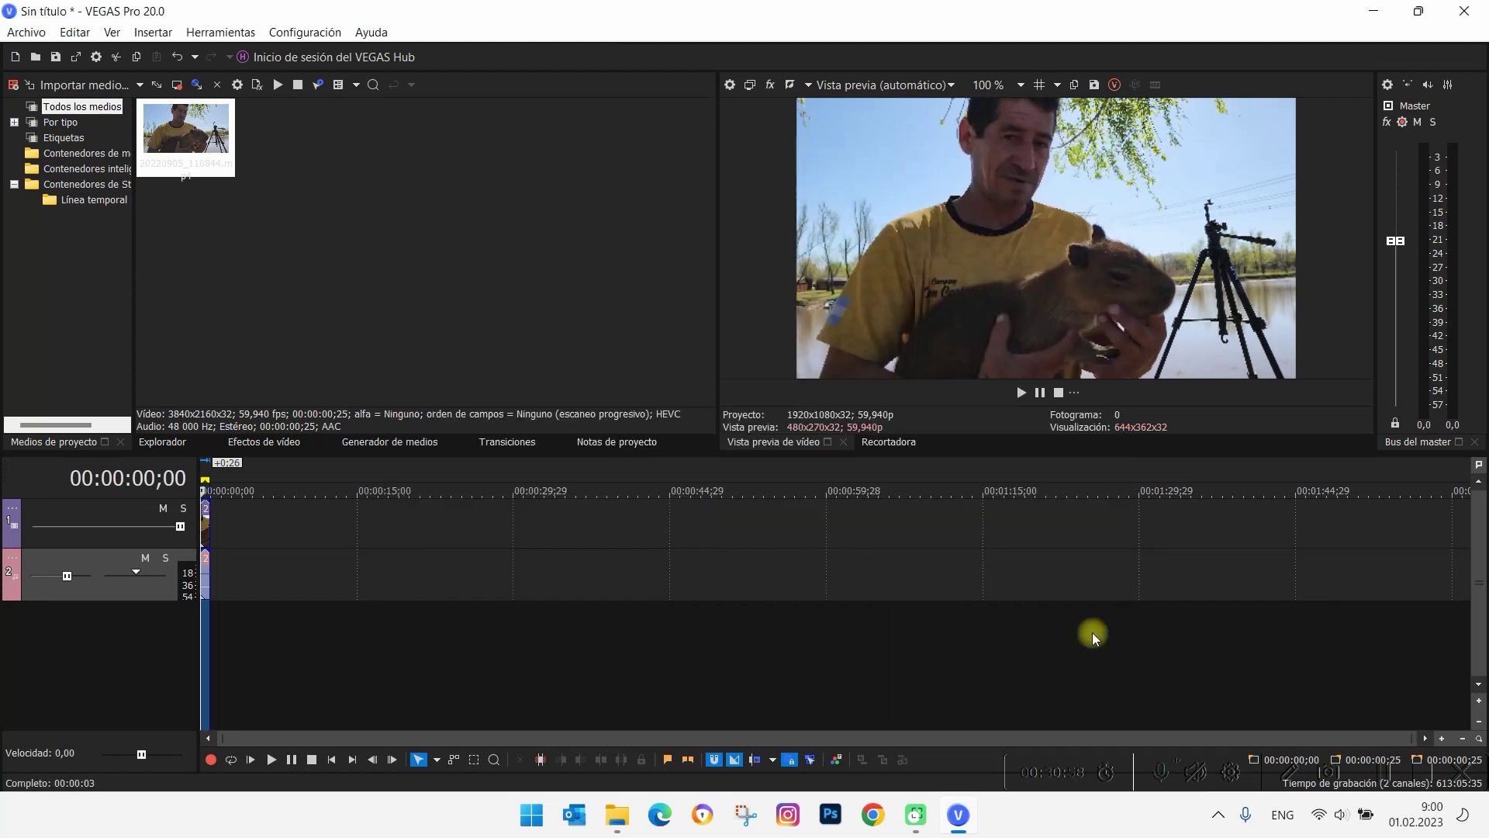